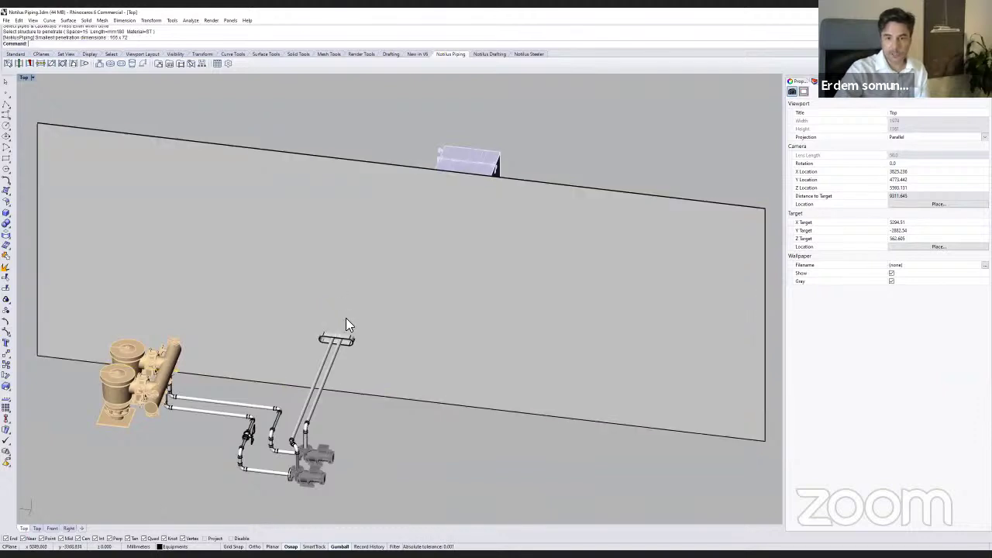
# Examine the oval wall penetration and the two pipes running through it to the equipment on both sides
pyautogui.scroll(3, 333, 355)
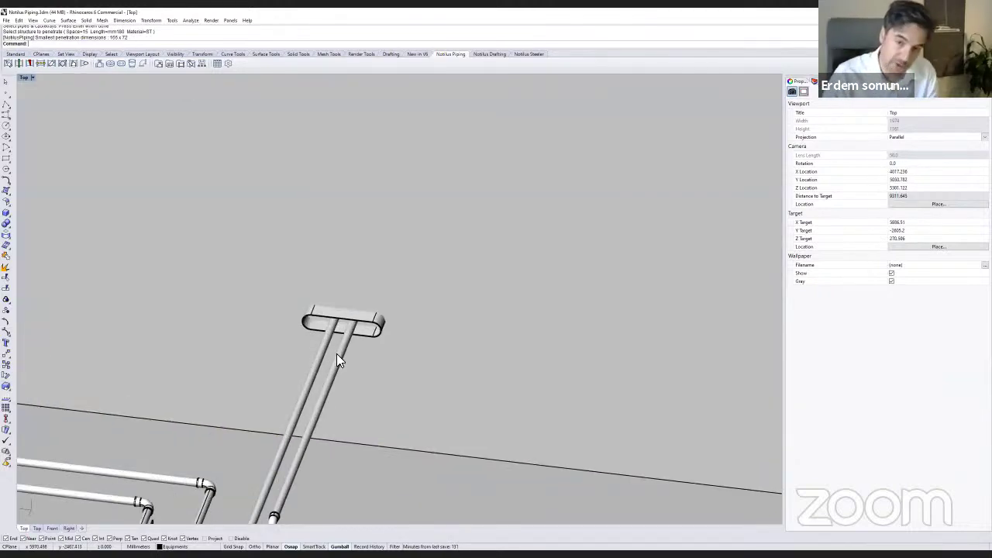
pyautogui.scroll(3, 329, 330)
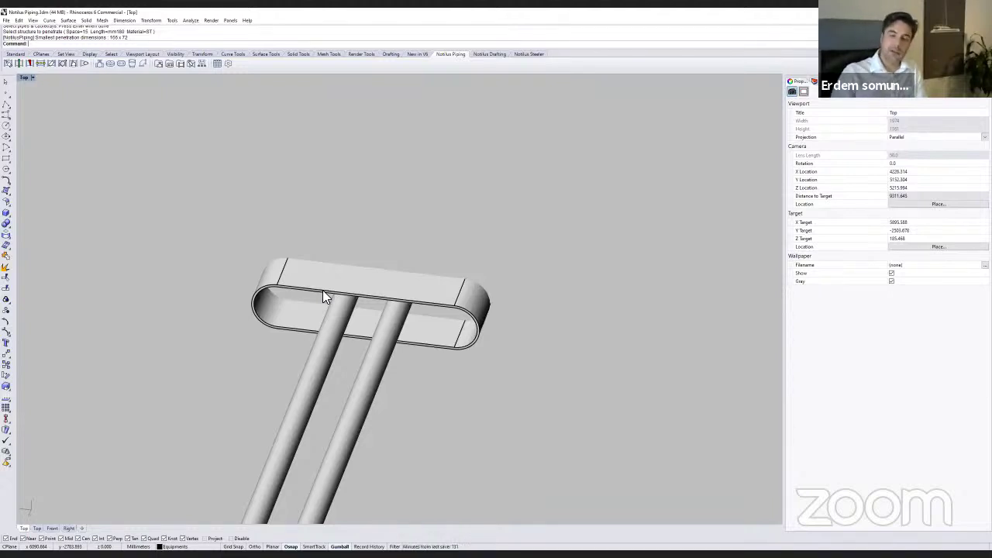
pyautogui.scroll(-10, 324, 296)
pyautogui.keyDown('ctrl'); pyautogui.keyDown('shift'); pyautogui.moveTo(344, 342); pyautogui.dragTo(448, 325, button='right'); pyautogui.keyUp('shift'); pyautogui.keyUp('ctrl')
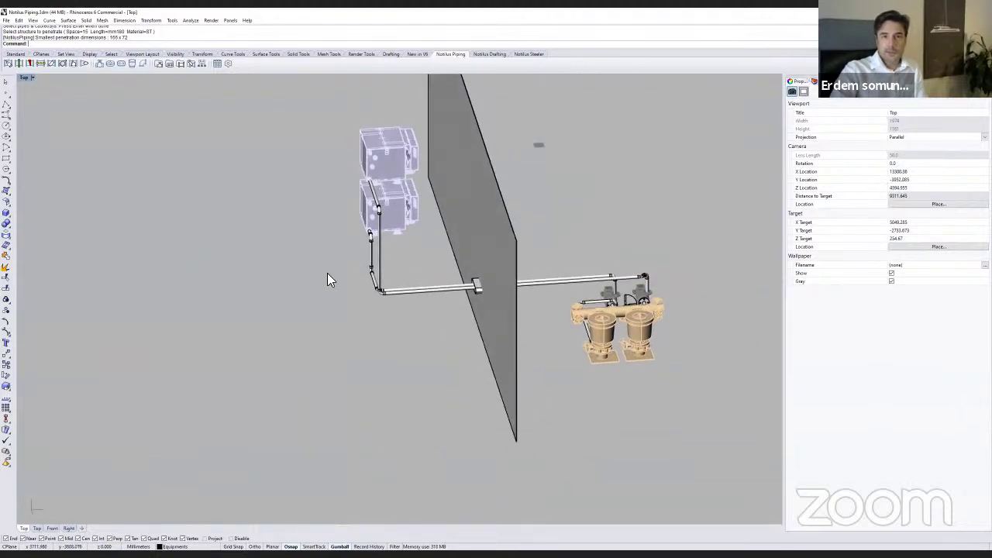
pyautogui.keyDown('ctrl'); pyautogui.keyDown('shift'); pyautogui.moveTo(325, 284); pyautogui.dragTo(294, 248, button='right'); pyautogui.keyUp('shift'); pyautogui.keyUp('ctrl')
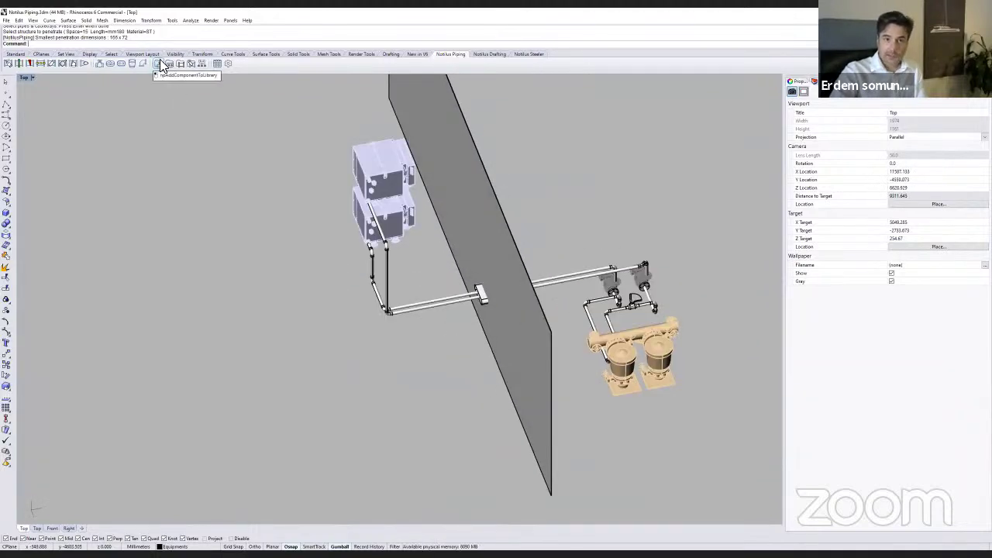
# Review the input forms for adding a component and a penetration to the library
pyautogui.click(159, 62)
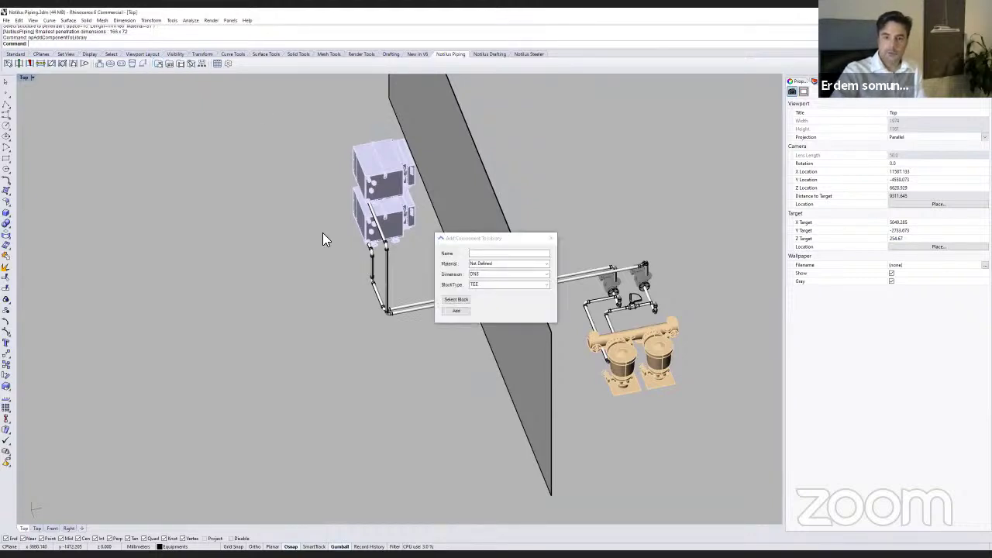
pyautogui.click(168, 64)
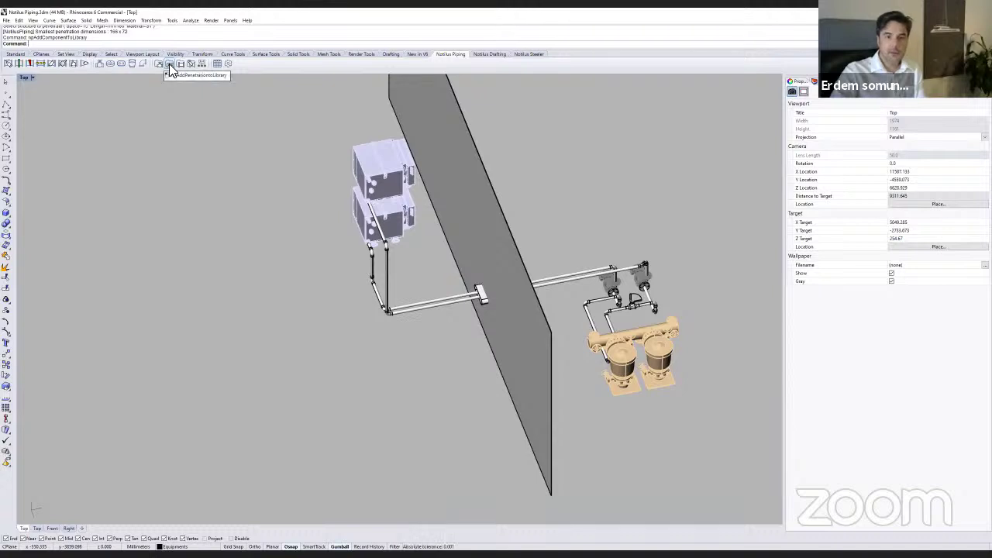
pyautogui.moveTo(496, 233); pyautogui.dragTo(212, 215)
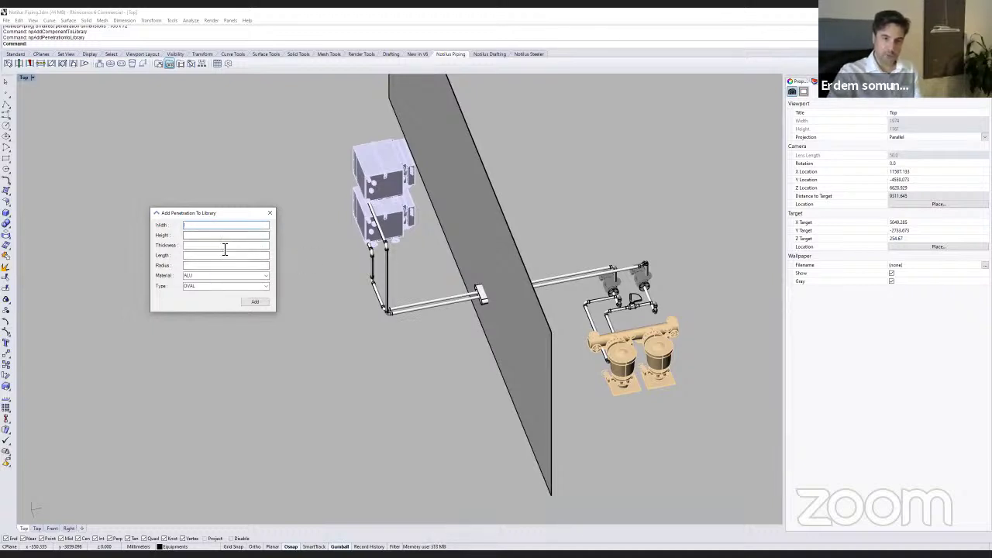
pyautogui.click(269, 211)
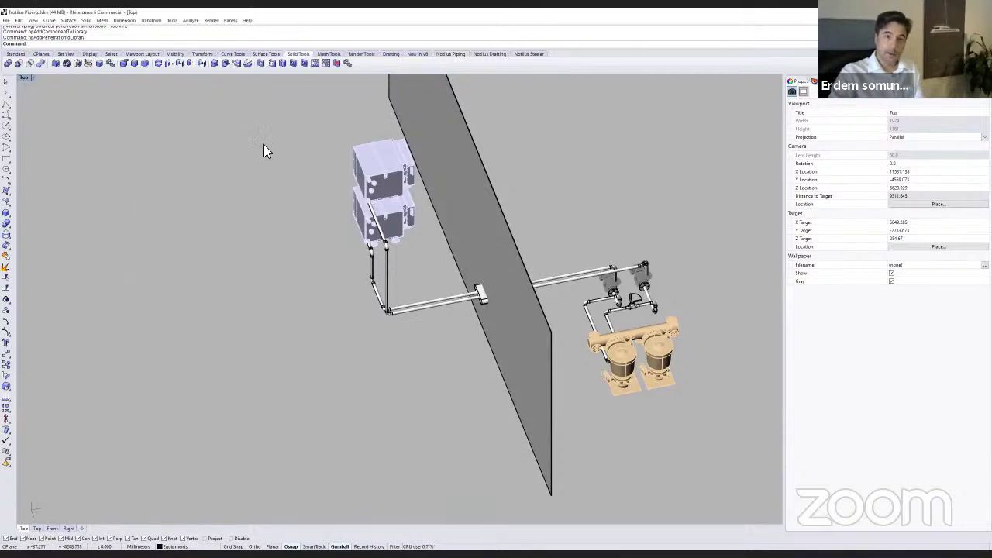
# Review the input form for adding a pipe type to the library, leaving its fields unfilled
pyautogui.scroll(-3, 263, 144)
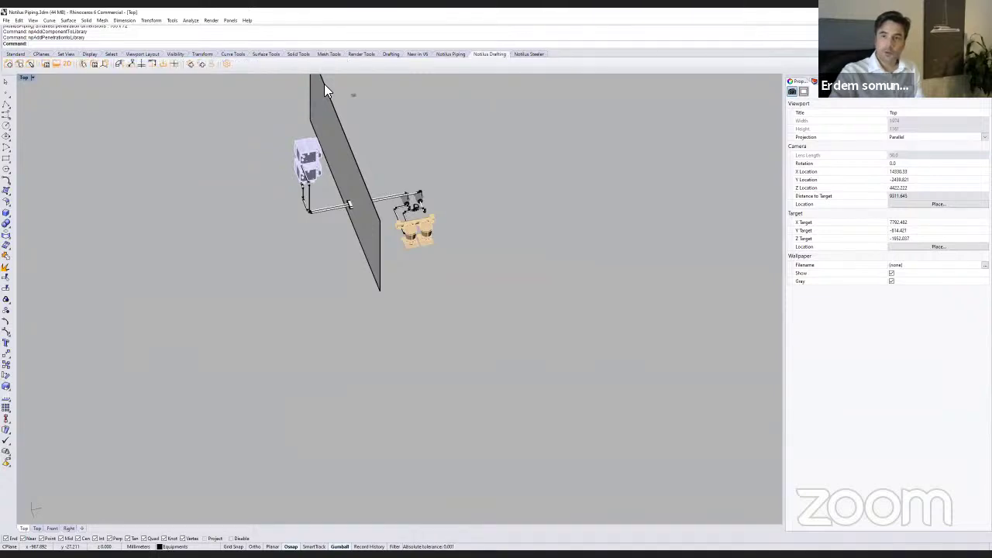
pyautogui.scroll(-3, 250, 155)
pyautogui.scroll(5, 224, 128)
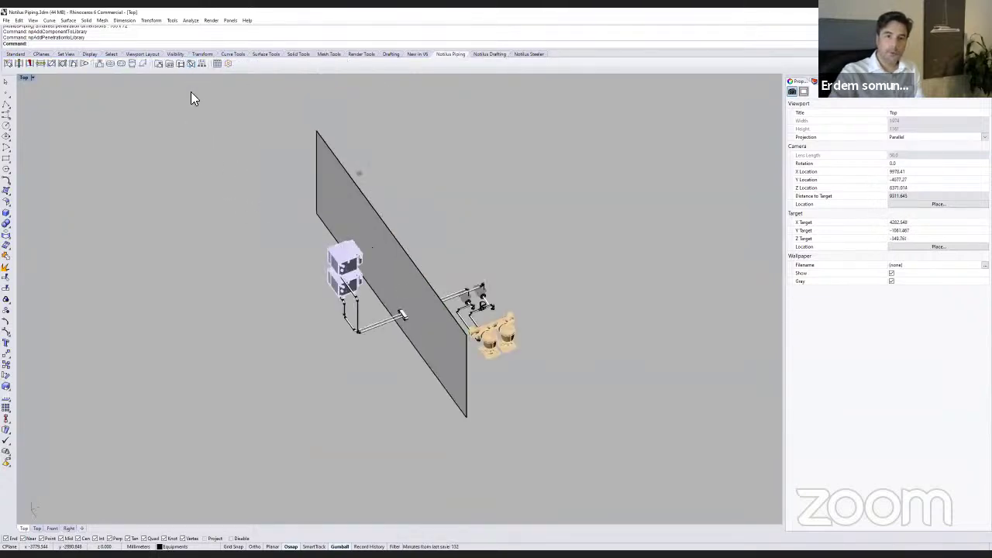
pyautogui.click(181, 63)
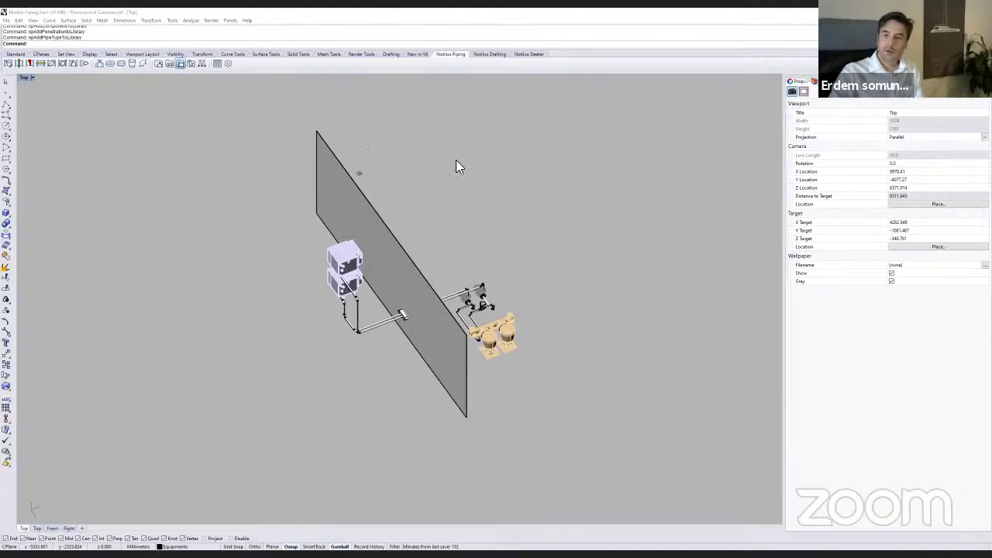
pyautogui.moveTo(470, 185); pyautogui.dragTo(514, 166)
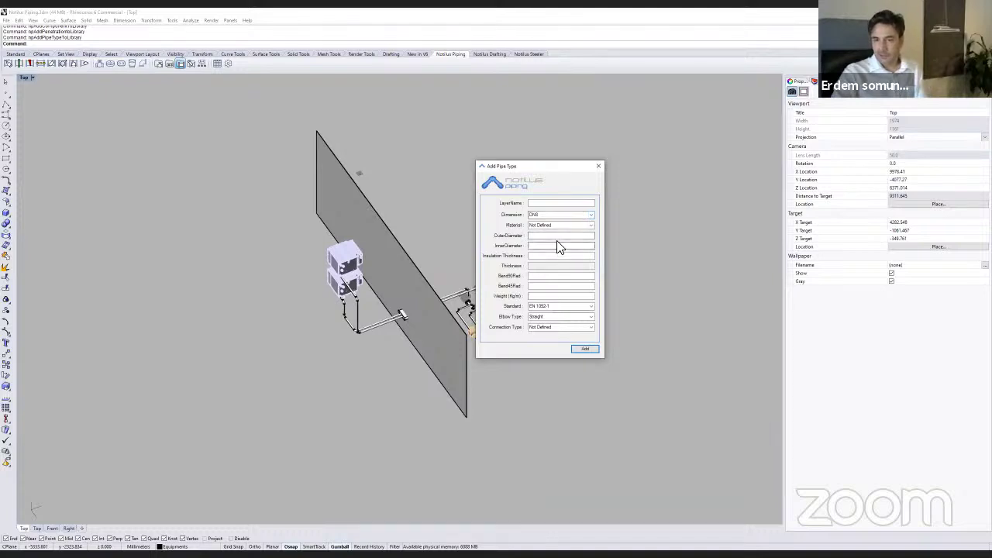
pyautogui.click(600, 166)
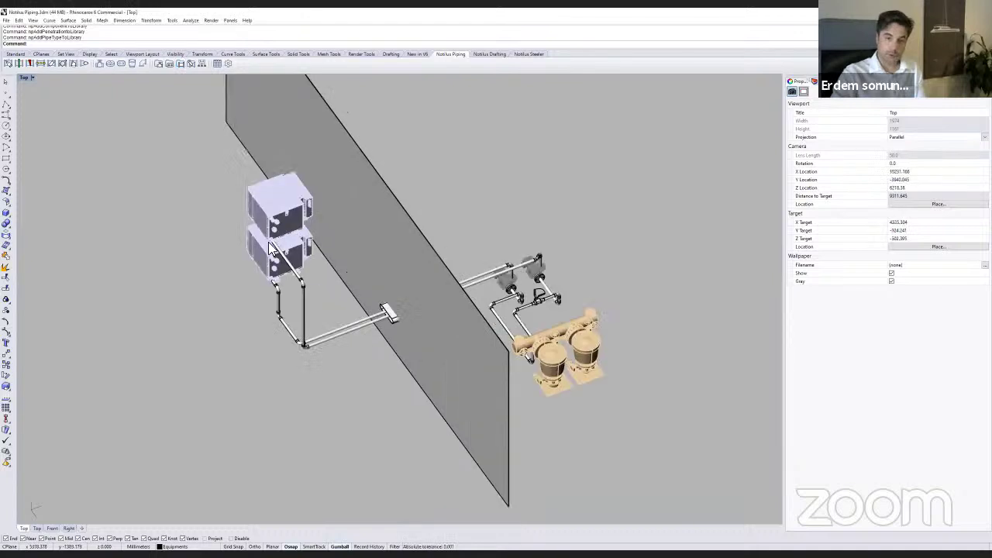
# Review the available systems in the pipe layer settings for drawing a pipe, and leave without drawing
pyautogui.click(9, 65)
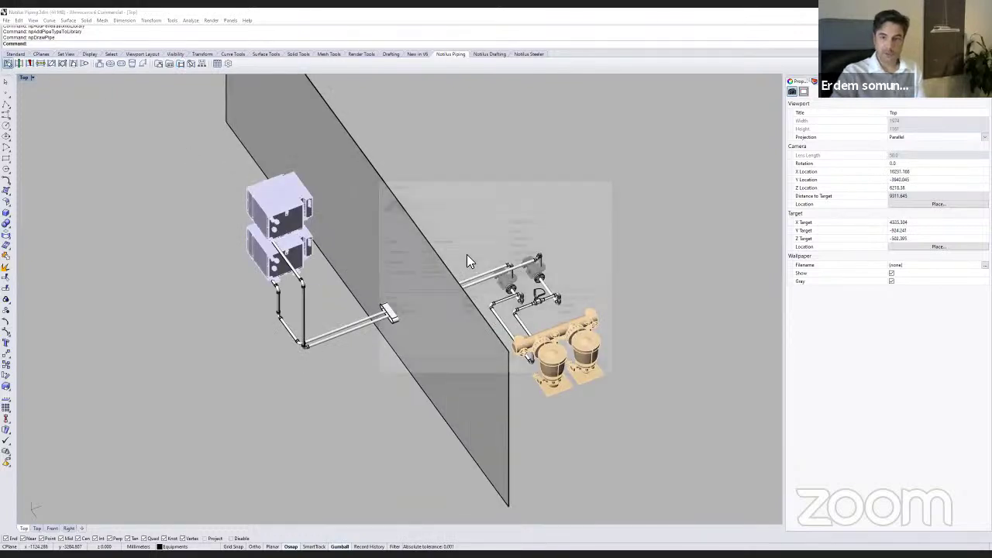
pyautogui.click(498, 242)
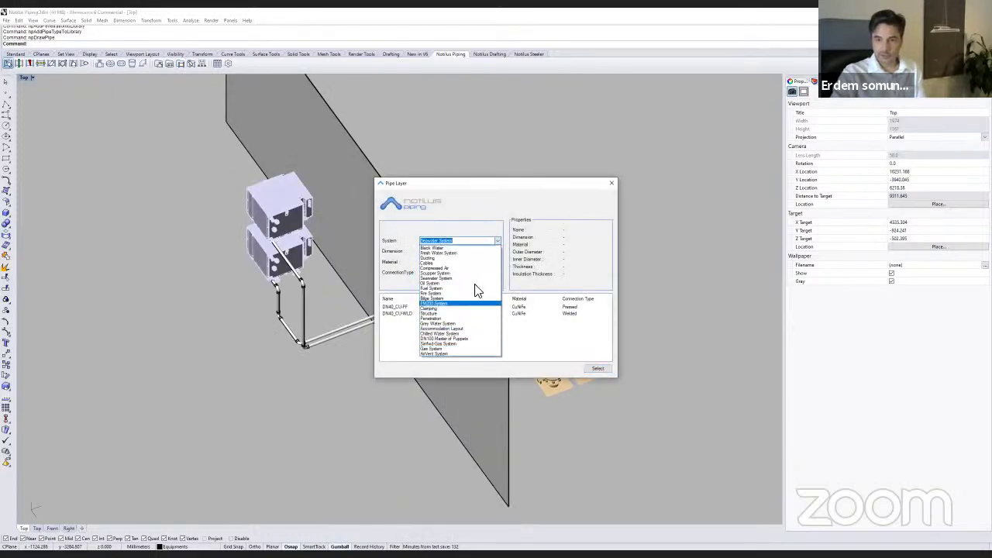
pyautogui.click(476, 302)
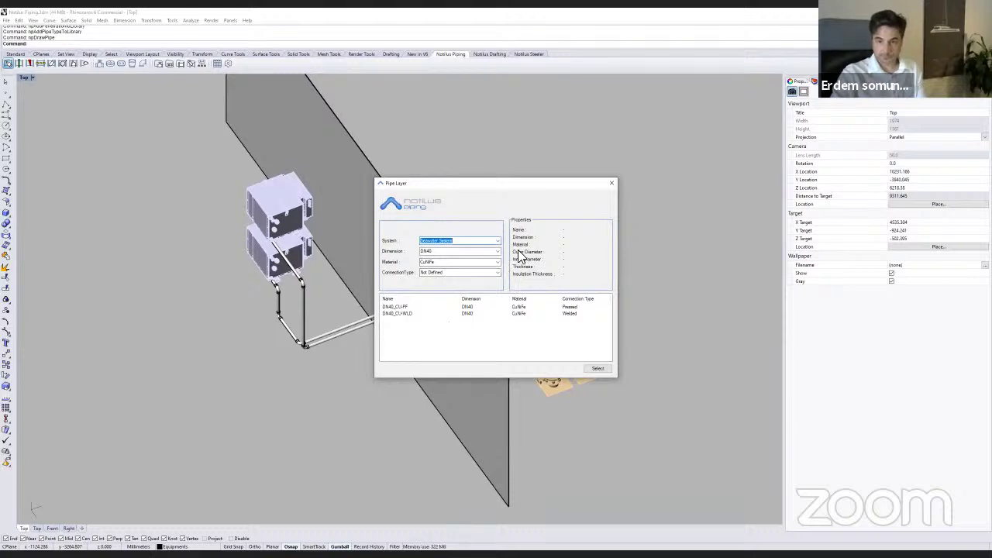
pyautogui.click(612, 187)
# Generate the bill of materials for the piping model, review it, and close it
pyautogui.scroll(-2, 313, 207)
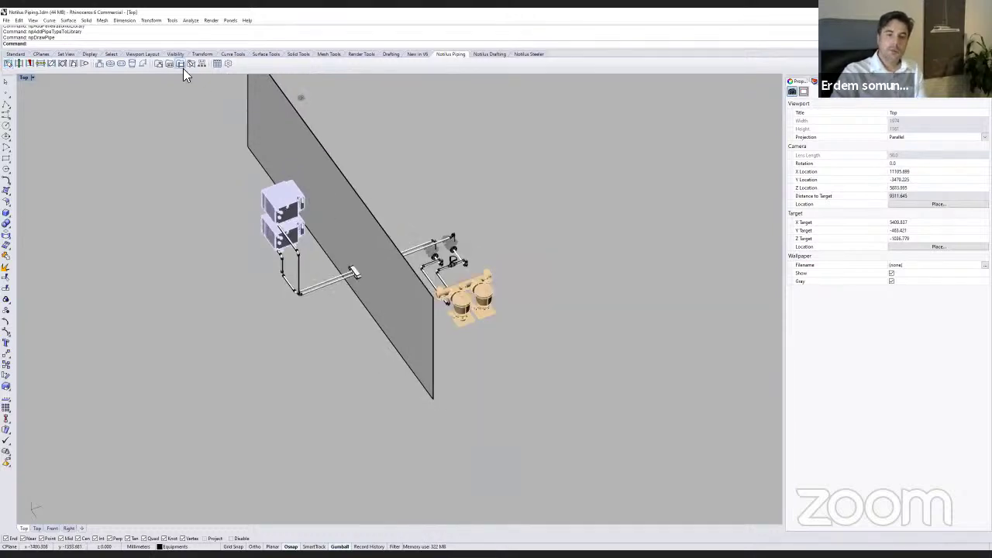
pyautogui.moveTo(292, 176); pyautogui.dragTo(253, 96, button='right')
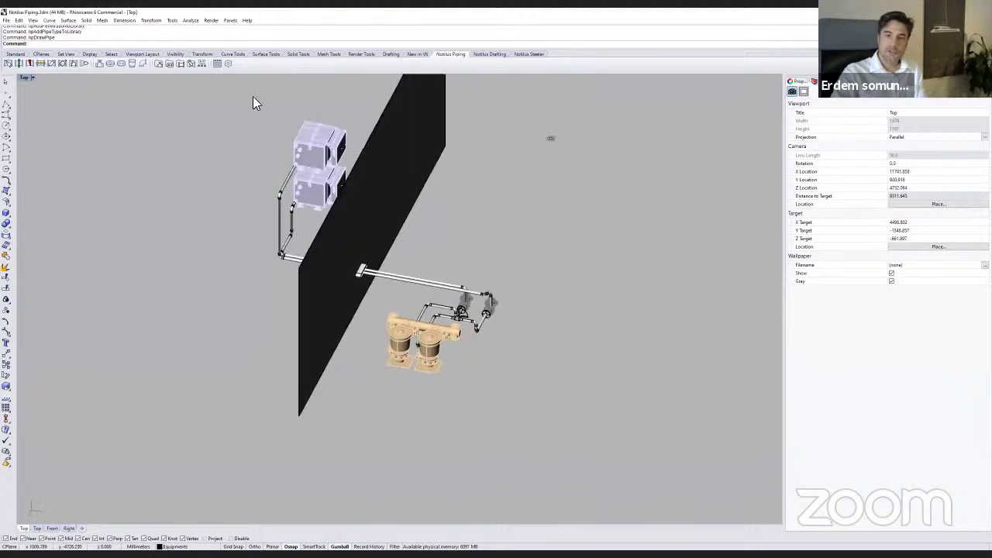
pyautogui.click(215, 63)
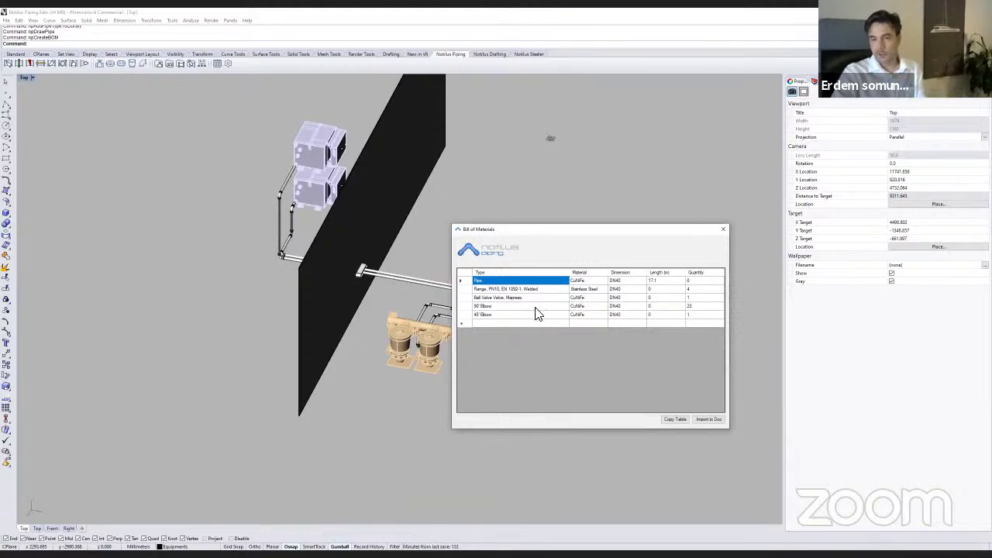
pyautogui.click(723, 230)
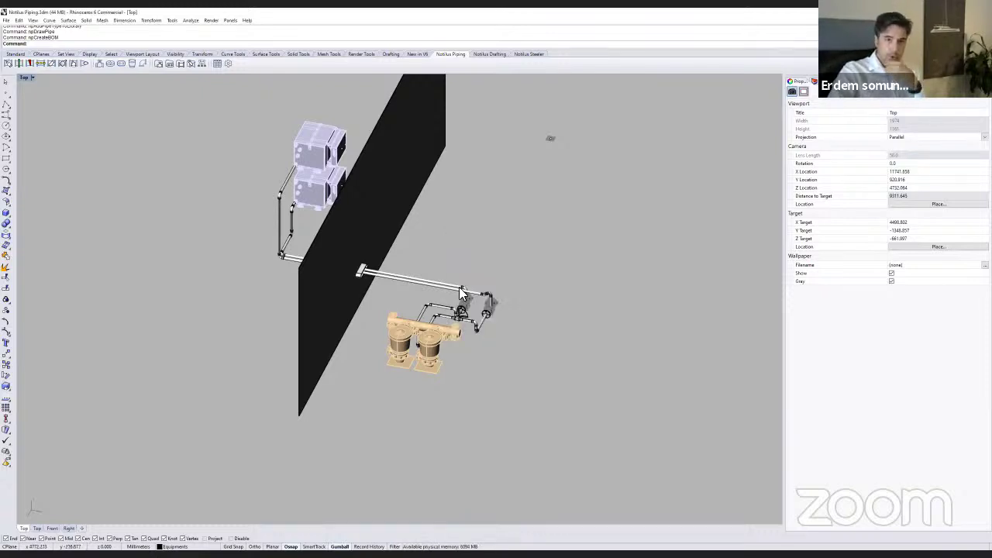
pyautogui.moveTo(459, 289); pyautogui.dragTo(434, 326, button='right')
pyautogui.scroll(3, 553, 304)
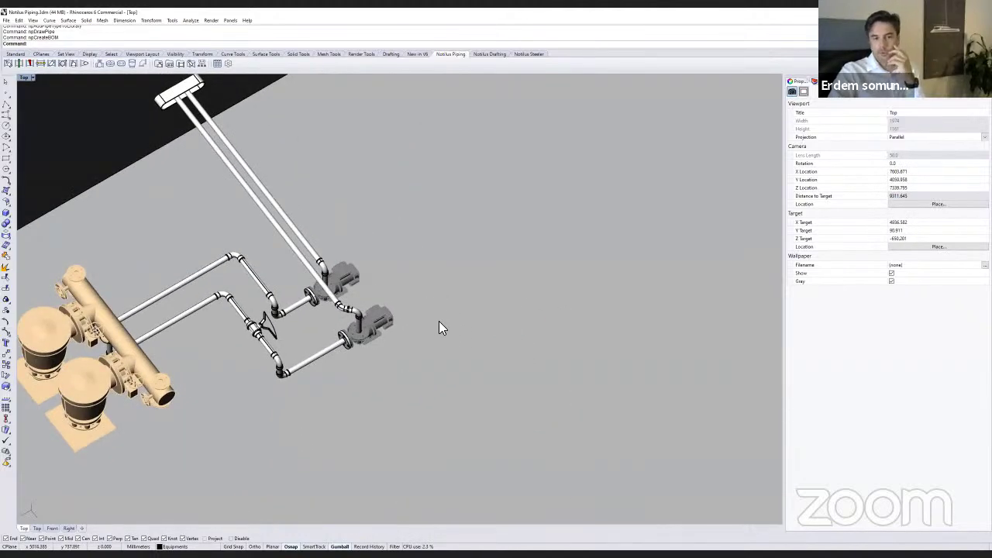
pyautogui.scroll(-3, 439, 321)
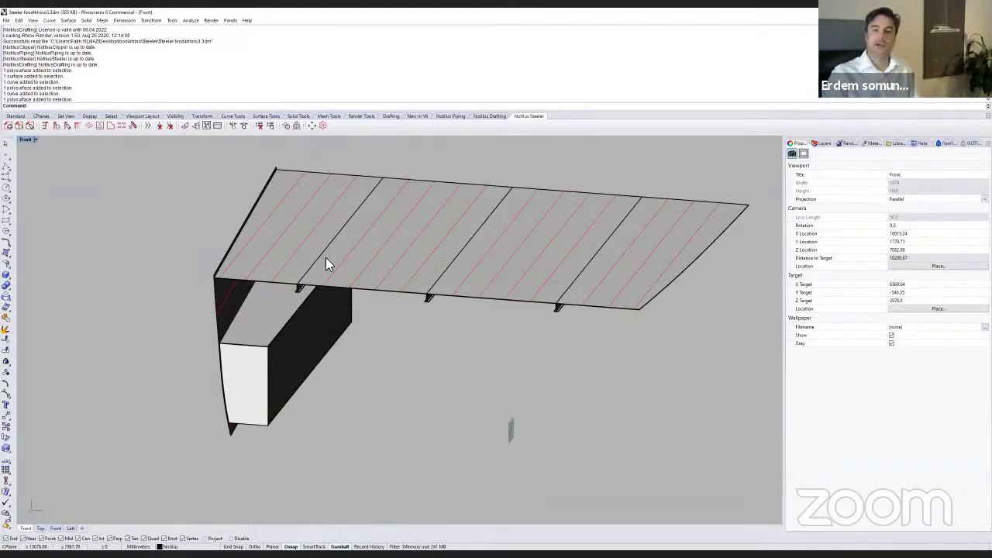
# Hide the Stiffeners layer of the steel structure model and collapse the B1 layer group
pyautogui.keyDown('ctrl'); pyautogui.keyDown('shift'); pyautogui.moveTo(326, 258); pyautogui.dragTo(267, 229, button='right'); pyautogui.keyUp('shift'); pyautogui.keyUp('ctrl')
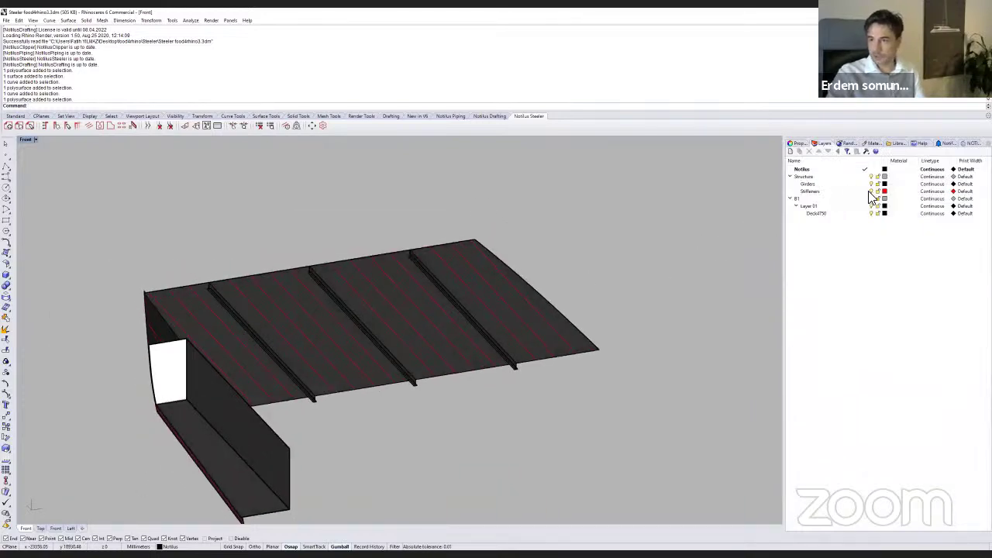
pyautogui.click(872, 198)
pyautogui.click(790, 199)
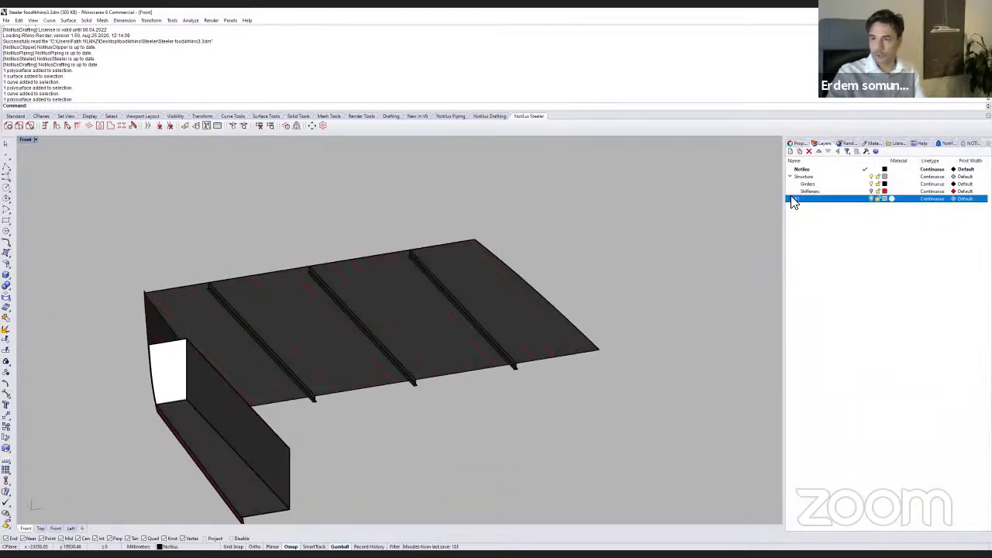
# Review the input form for creating a new steel project, and close it without creating one
pyautogui.keyDown('ctrl'); pyautogui.keyDown('shift'); pyautogui.moveTo(513, 250); pyautogui.dragTo(283, 248, button='right'); pyautogui.keyUp('shift'); pyautogui.keyUp('ctrl')
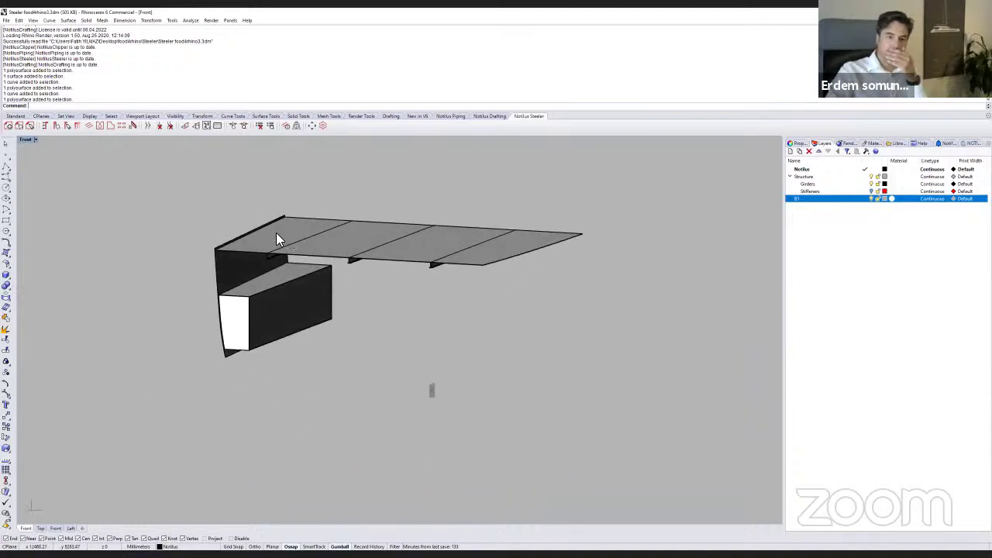
pyautogui.scroll(6, 217, 248)
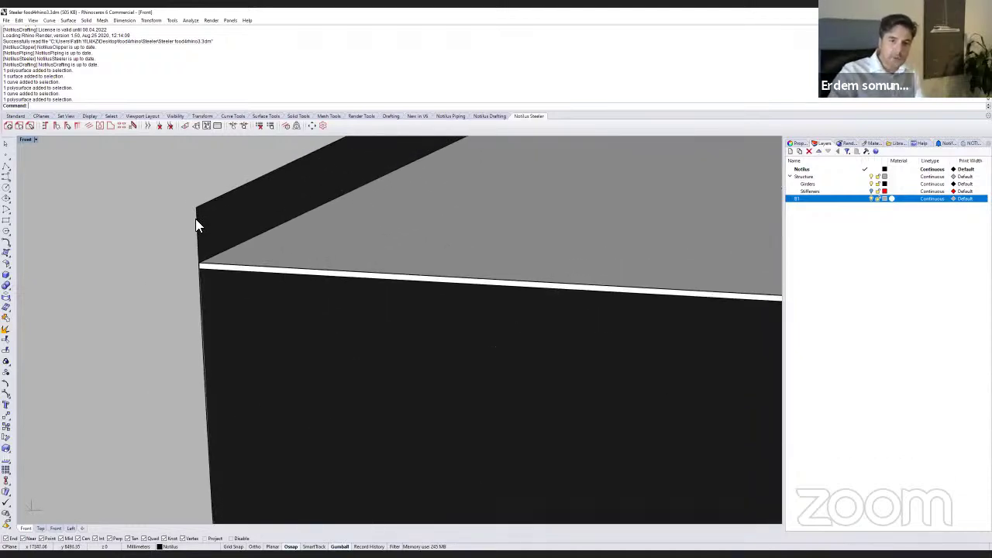
pyautogui.click(9, 128)
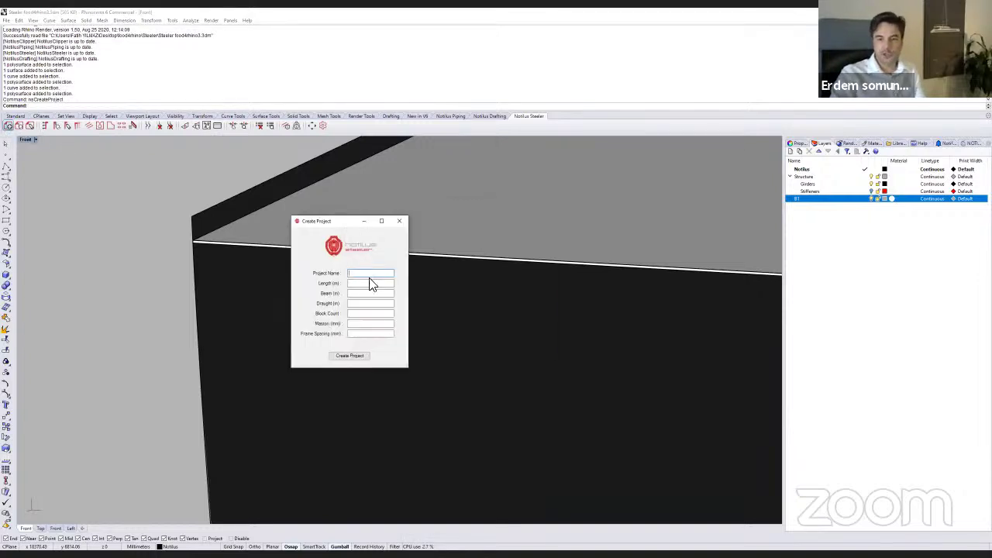
pyautogui.click(397, 222)
# Set the existing project food4rhinosteeler as the active project
pyautogui.click(21, 129)
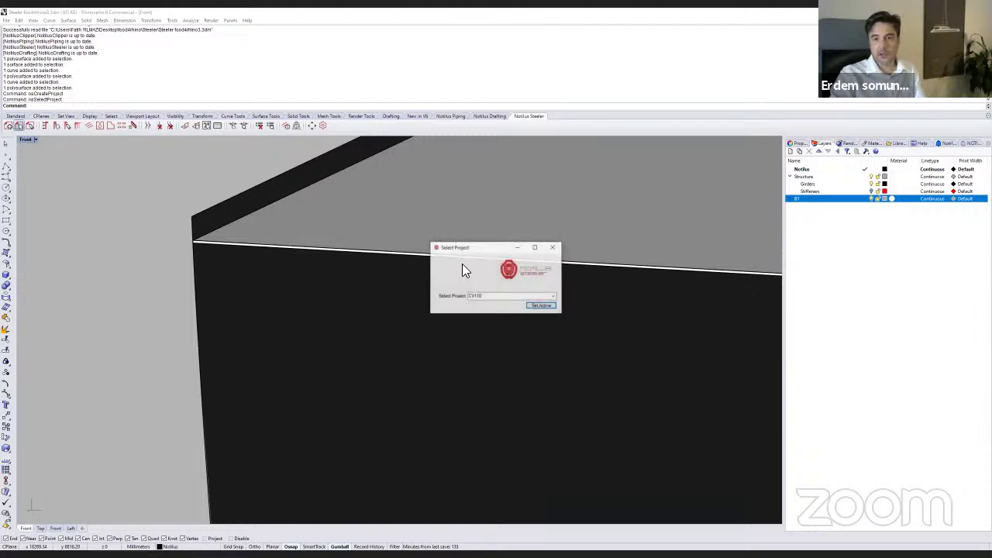
pyautogui.click(554, 296)
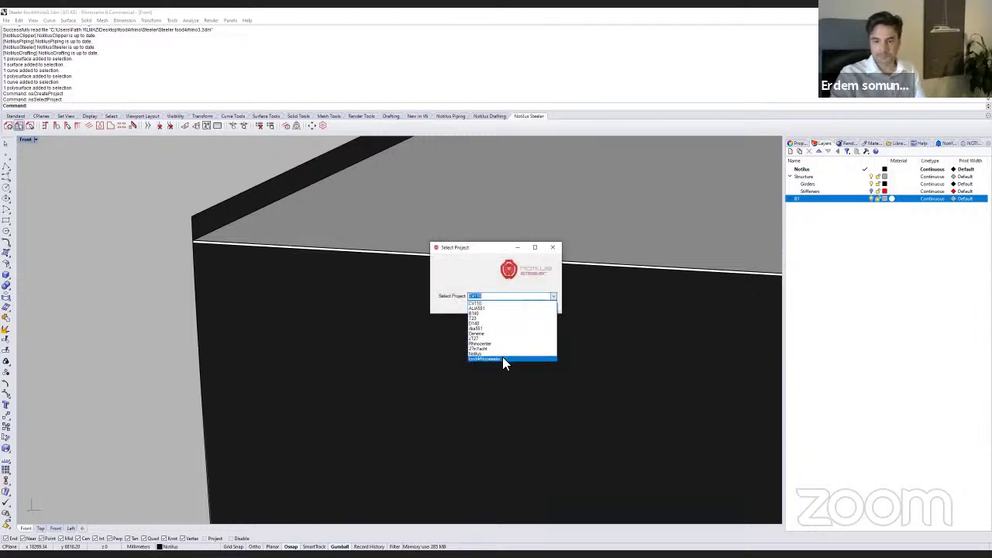
pyautogui.click(502, 356)
pyautogui.click(541, 307)
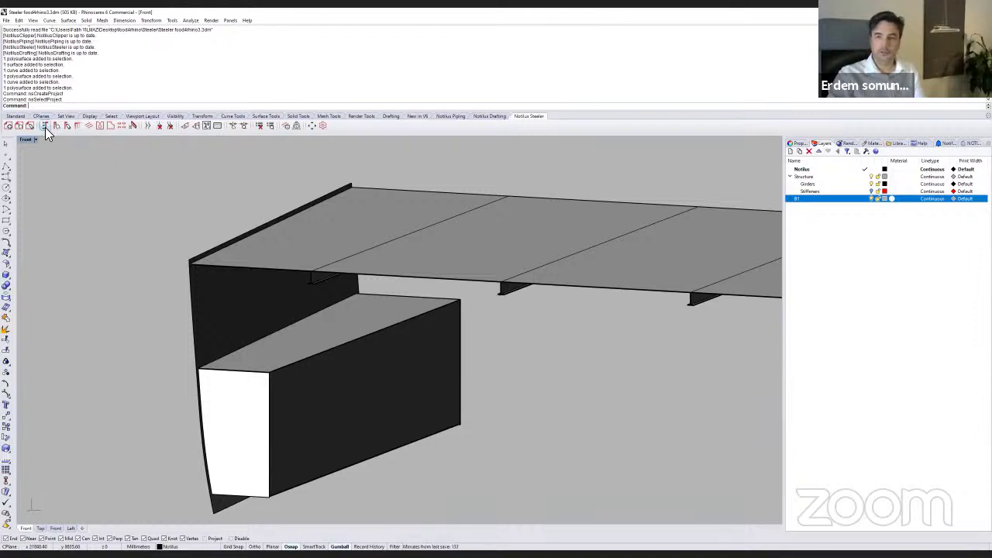
# Start defining parts from all the plates and girders of the ship structure model
pyautogui.scroll(-3, 192, 260)
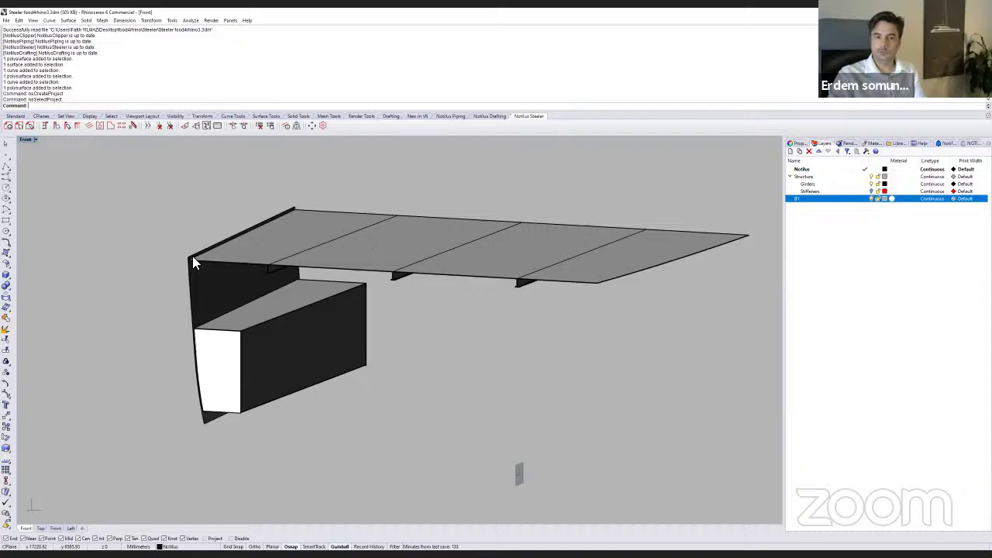
pyautogui.click(45, 124)
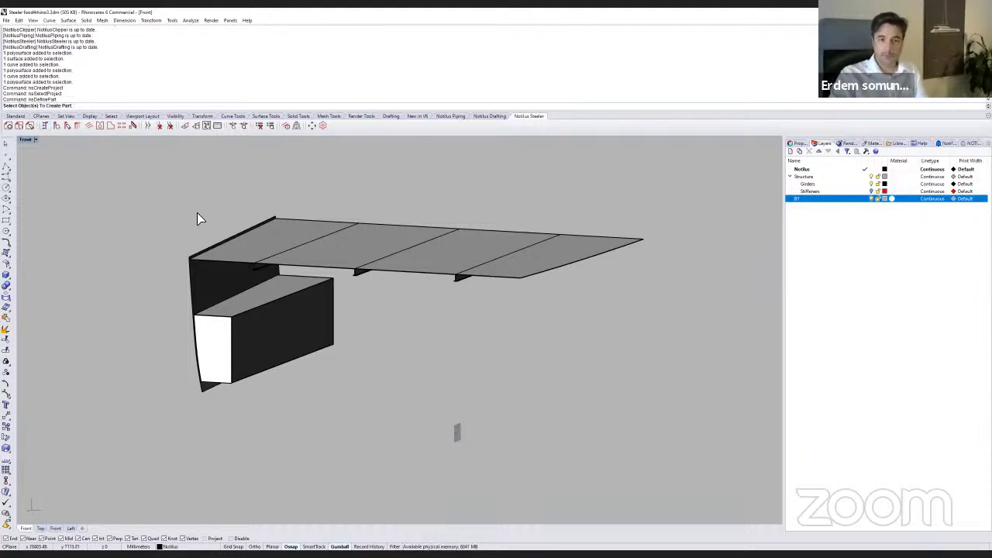
pyautogui.moveTo(149, 182); pyautogui.dragTo(644, 416)
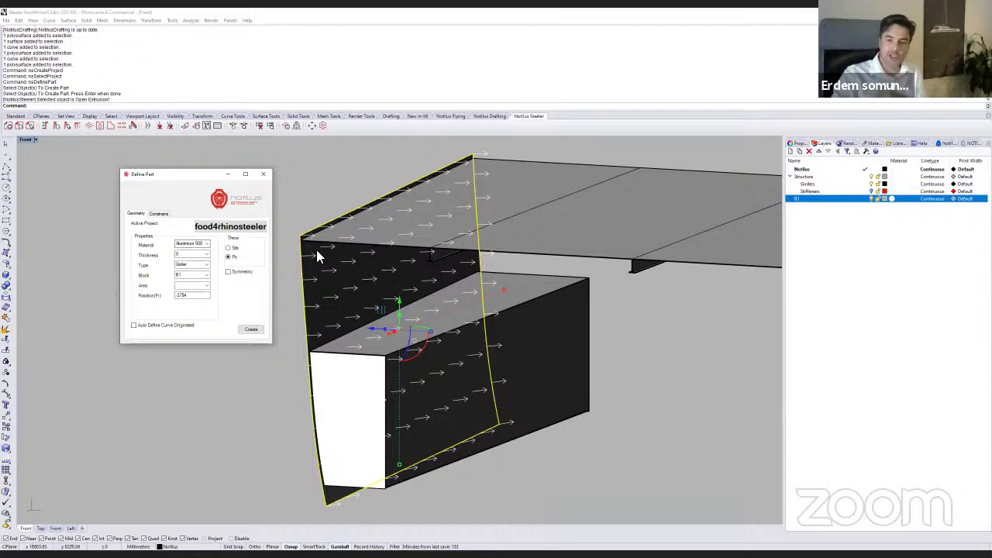
# Define the curved side plate as a Shellplate part in block B1 with the throw set to Stb, and create it
pyautogui.click(206, 266)
pyautogui.click(186, 282)
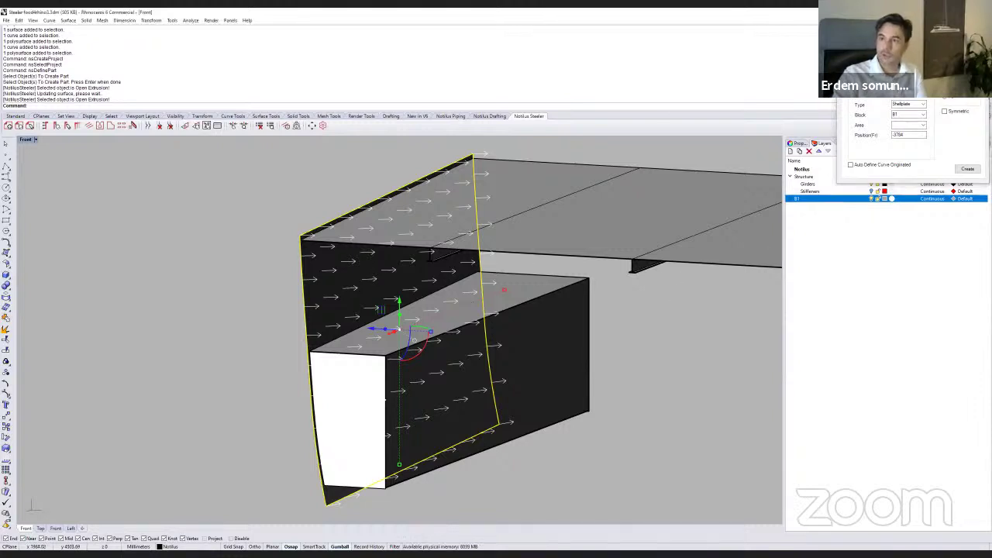
pyautogui.click(245, 273)
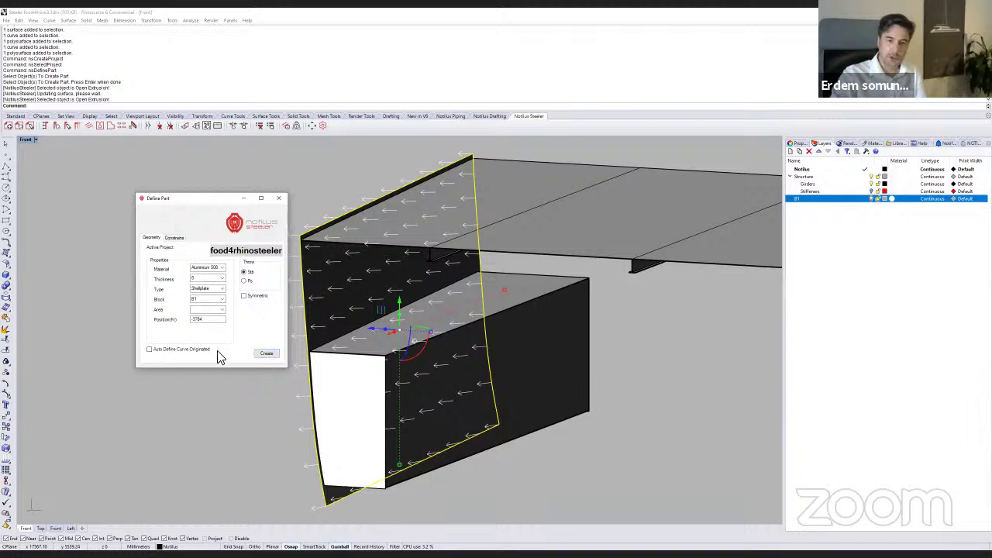
pyautogui.click(267, 354)
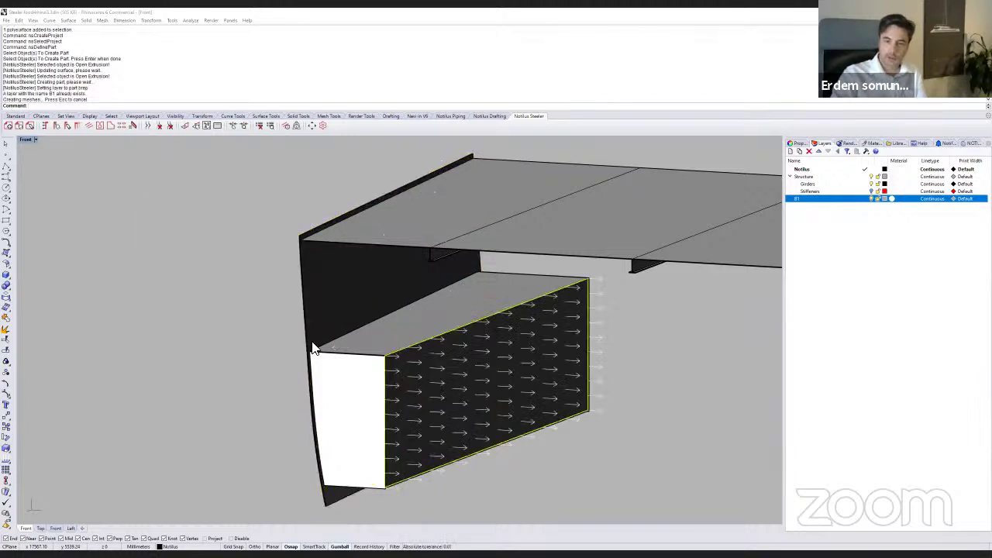
# Turn on Auto Define Curve Originated for the vertical girder plate and create the remaining selected parts automatically
pyautogui.scroll(5, 343, 298)
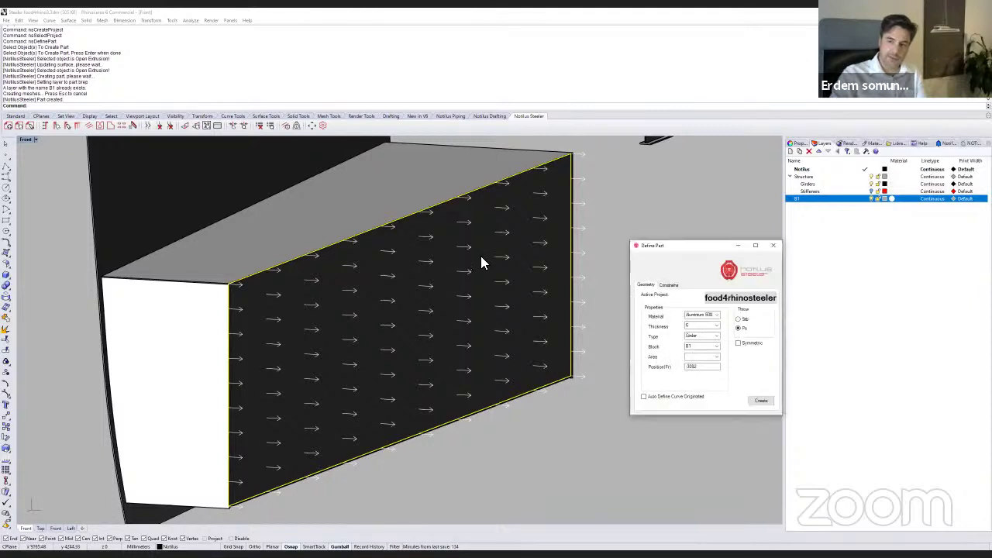
pyautogui.scroll(5, 236, 277)
pyautogui.scroll(-4, 237, 277)
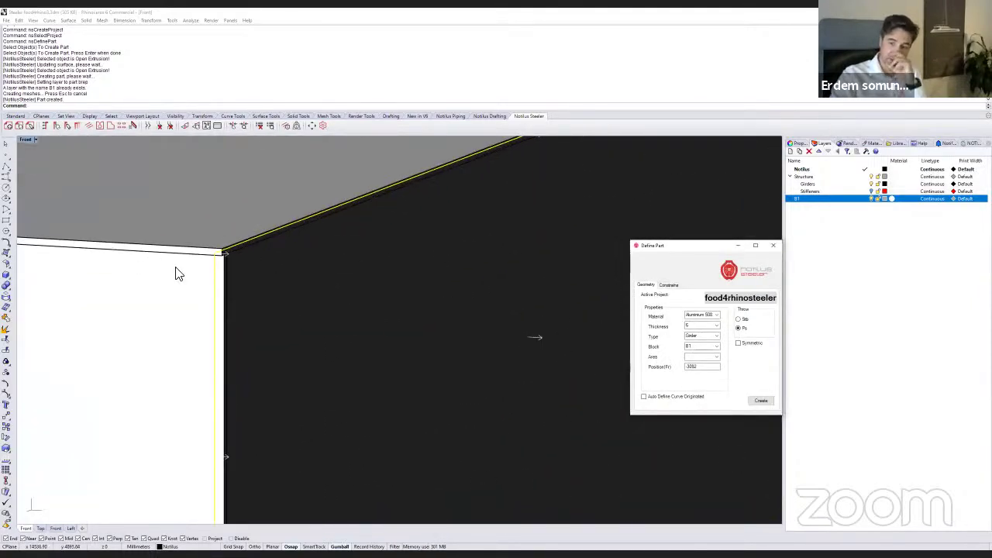
pyautogui.scroll(-5, 272, 262)
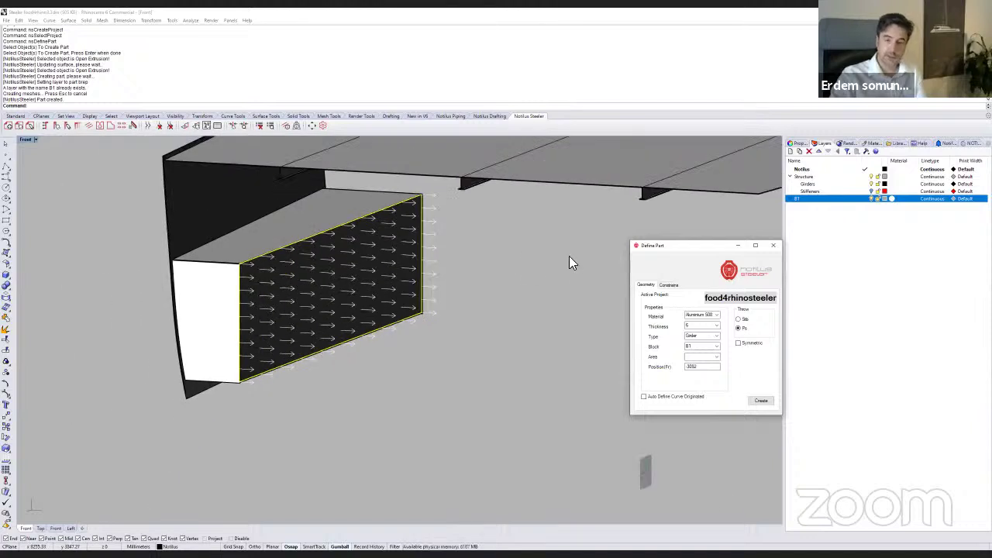
pyautogui.click(660, 400)
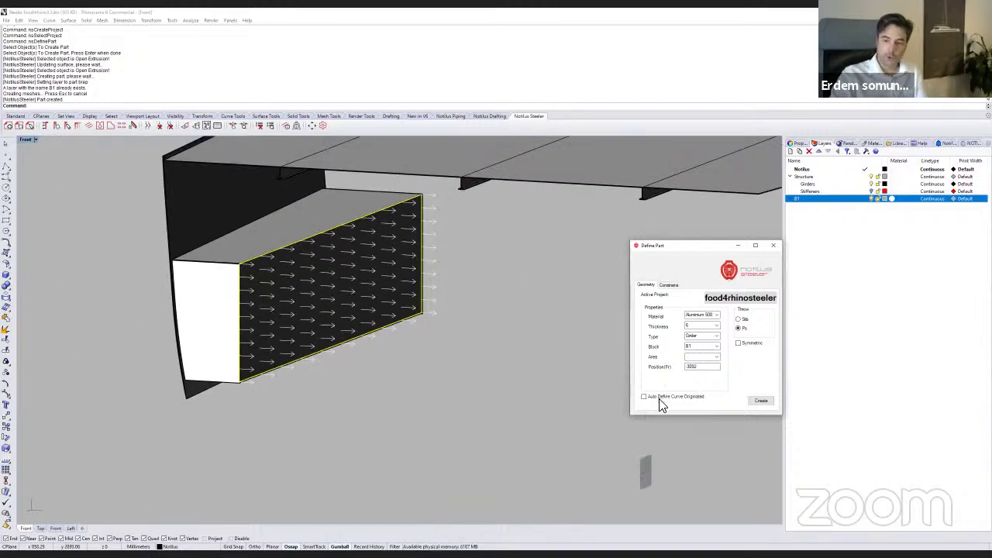
pyautogui.moveTo(657, 253); pyautogui.dragTo(526, 275)
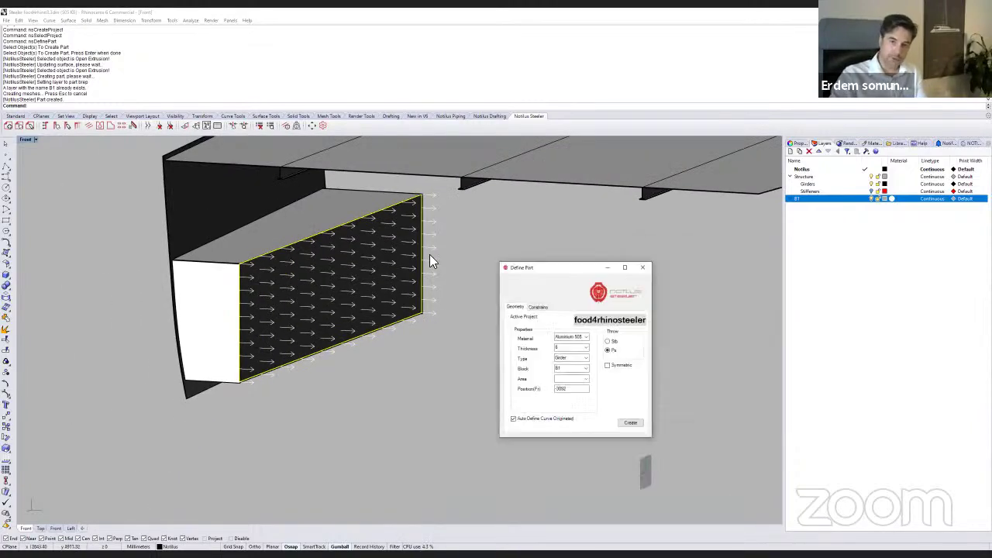
pyautogui.click(630, 424)
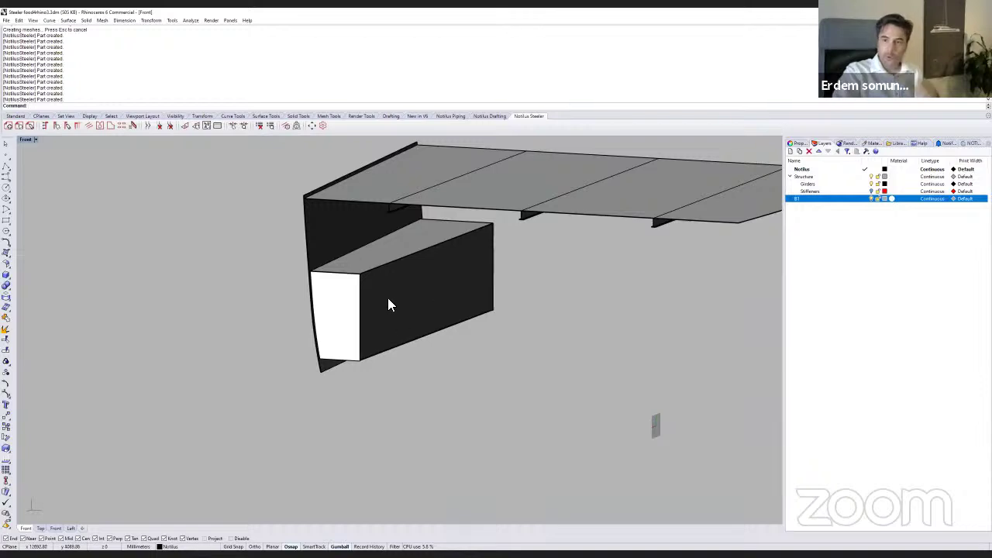
# Highlight all defined parts of the structure to check them, and clear the selection
pyautogui.scroll(-2, 389, 300)
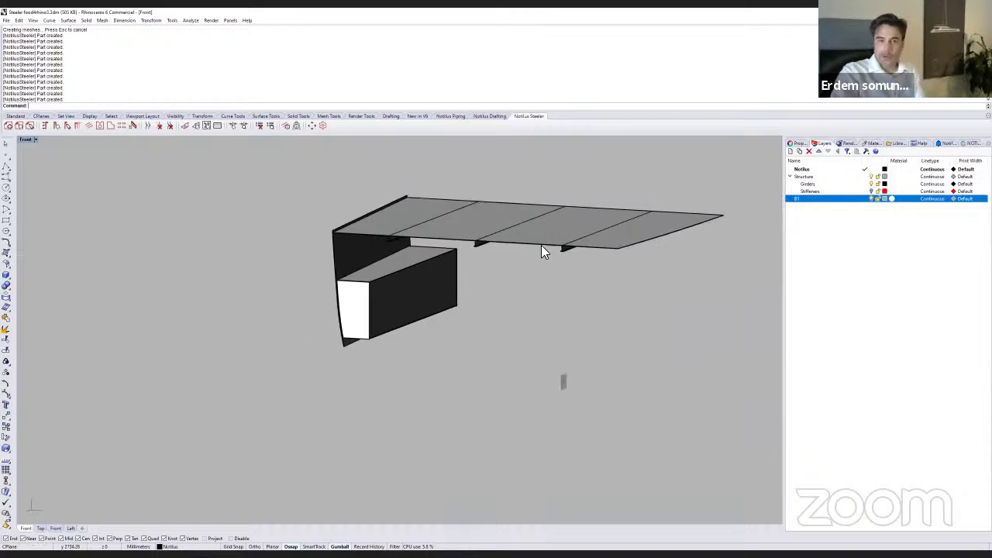
pyautogui.click(57, 130)
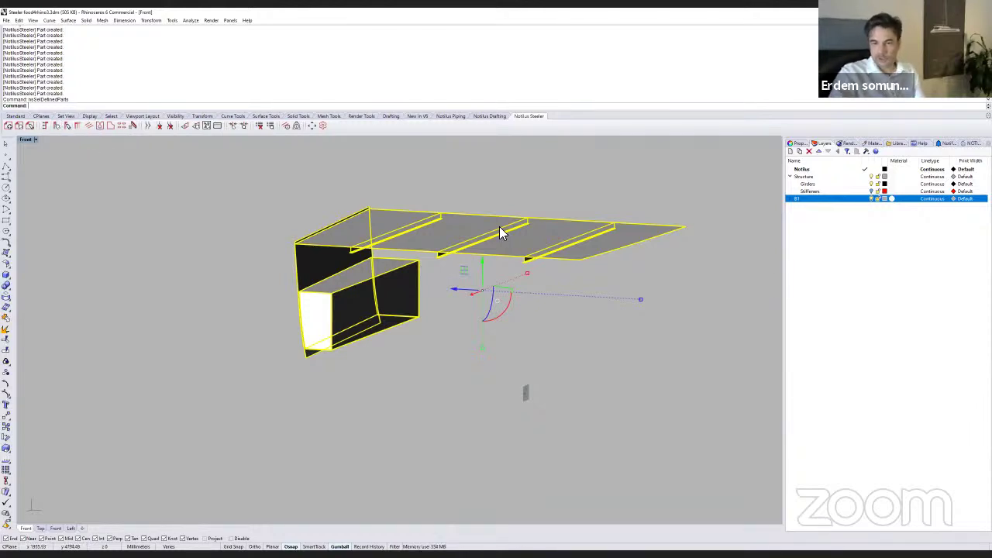
pyautogui.press('Escape')
pyautogui.scroll(4, 396, 247)
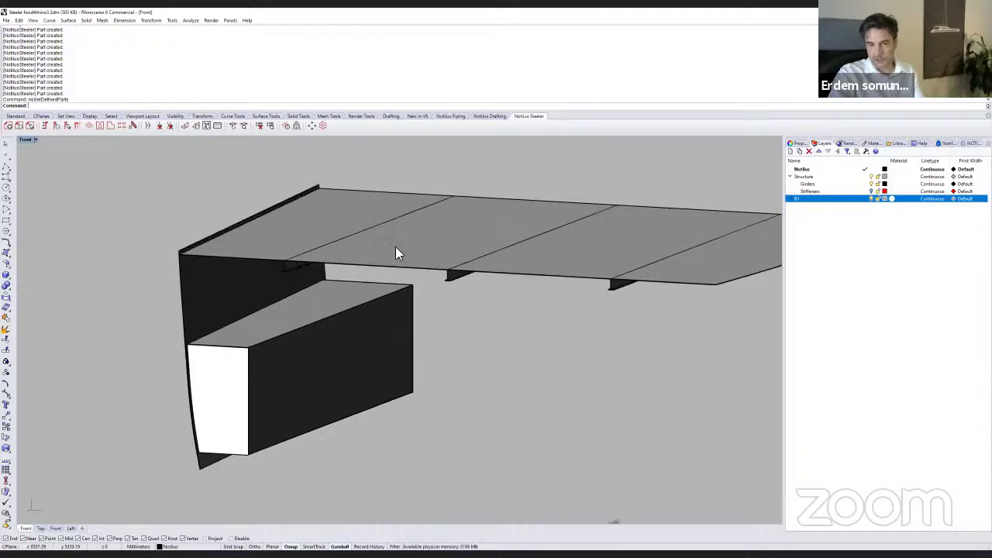
pyautogui.scroll(-3, 357, 249)
pyautogui.moveTo(357, 250); pyautogui.dragTo(380, 247, button='right')
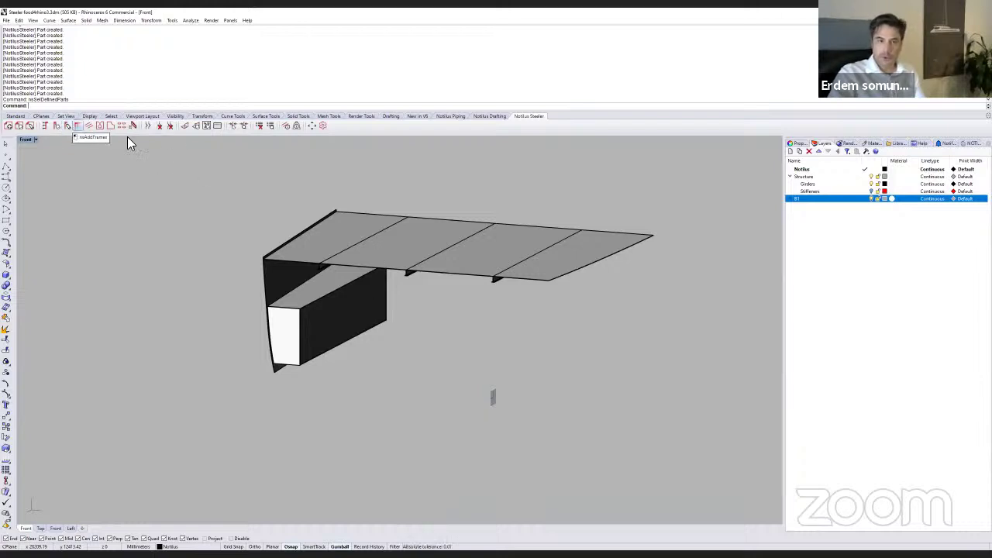
# Set up Type 1 frames with frame number 12, frame space 500 and flatbar placement on, and start creating them
pyautogui.press('Home')
pyautogui.click(87, 127)
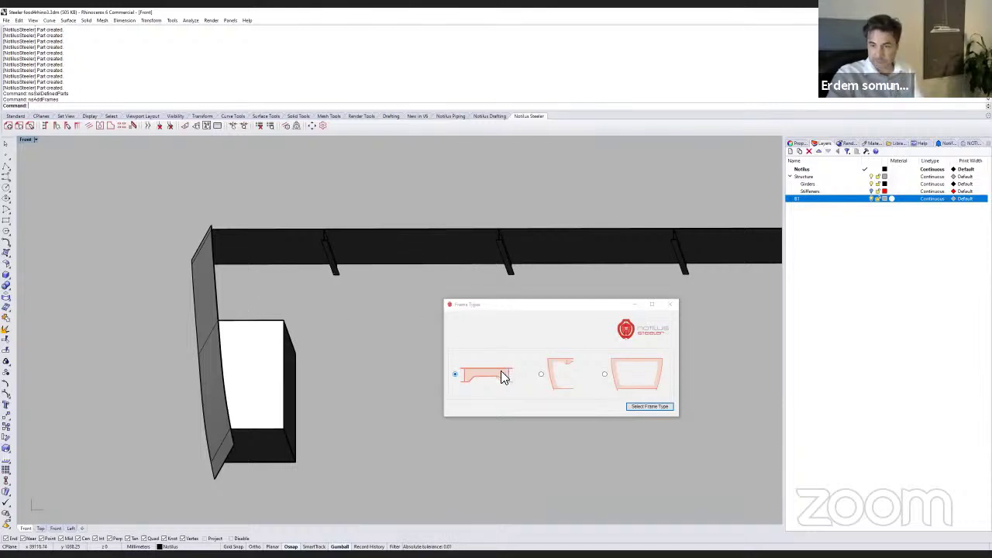
pyautogui.click(639, 407)
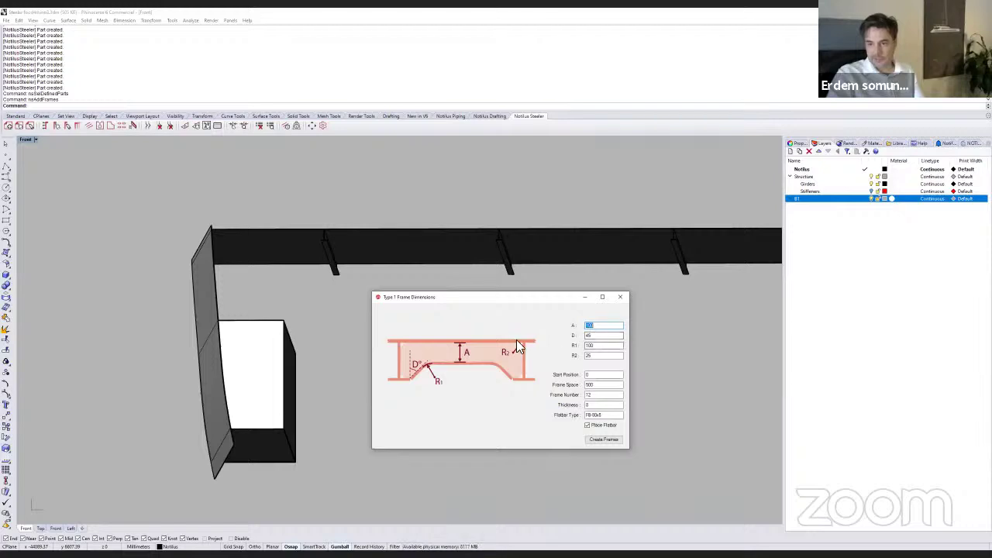
pyautogui.click(599, 395)
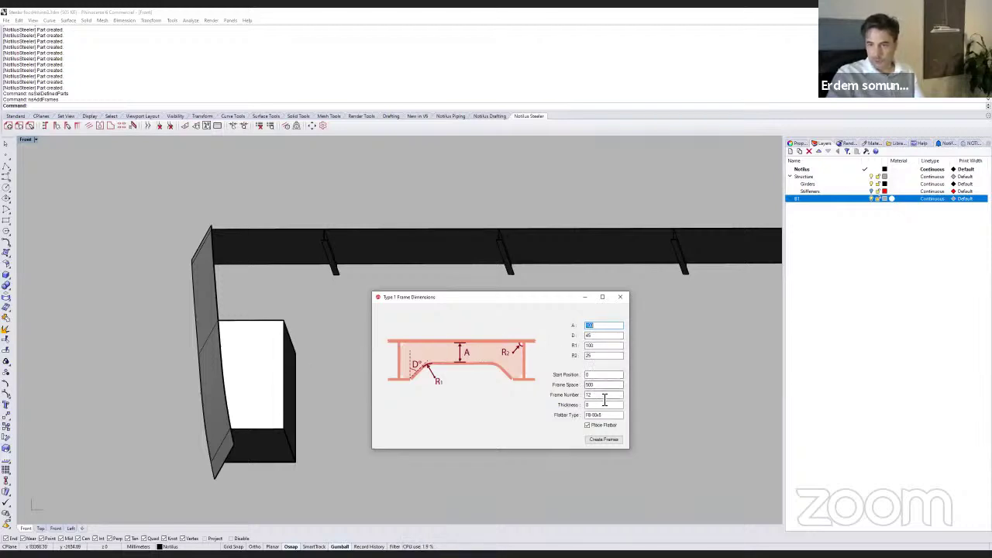
pyautogui.scroll(-3, 321, 322)
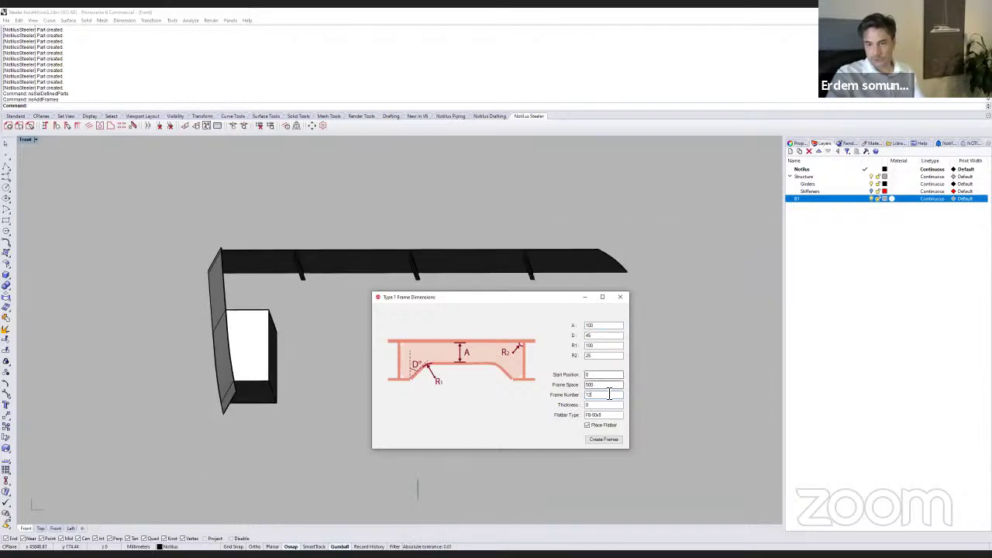
pyautogui.click(607, 440)
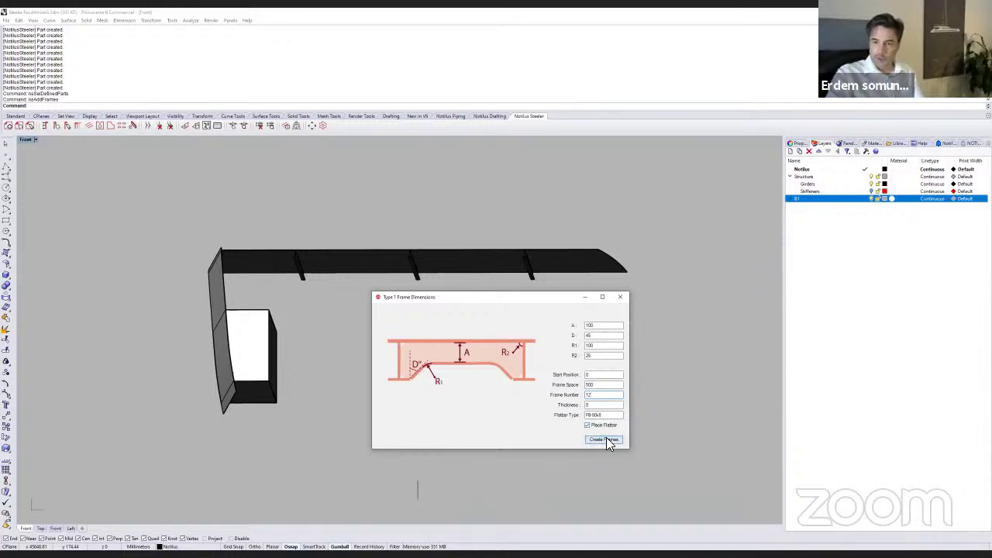
# Create the Type 1 frames between two neighbouring deck girders, using their flatbars and the deck plate as container part
pyautogui.scroll(2, 348, 261)
pyautogui.scroll(2, 348, 260)
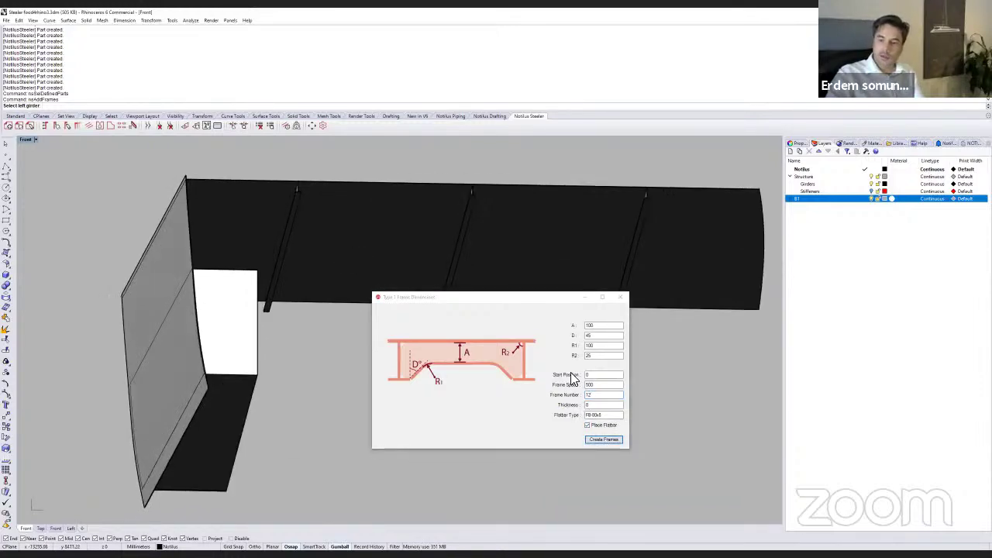
pyautogui.scroll(3, 461, 225)
pyautogui.scroll(2, 496, 223)
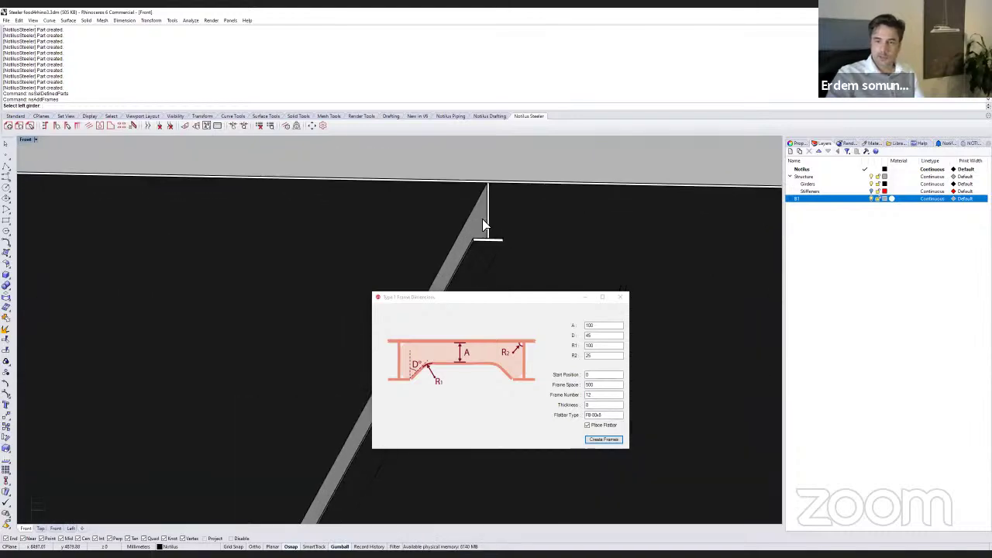
pyautogui.click(478, 231)
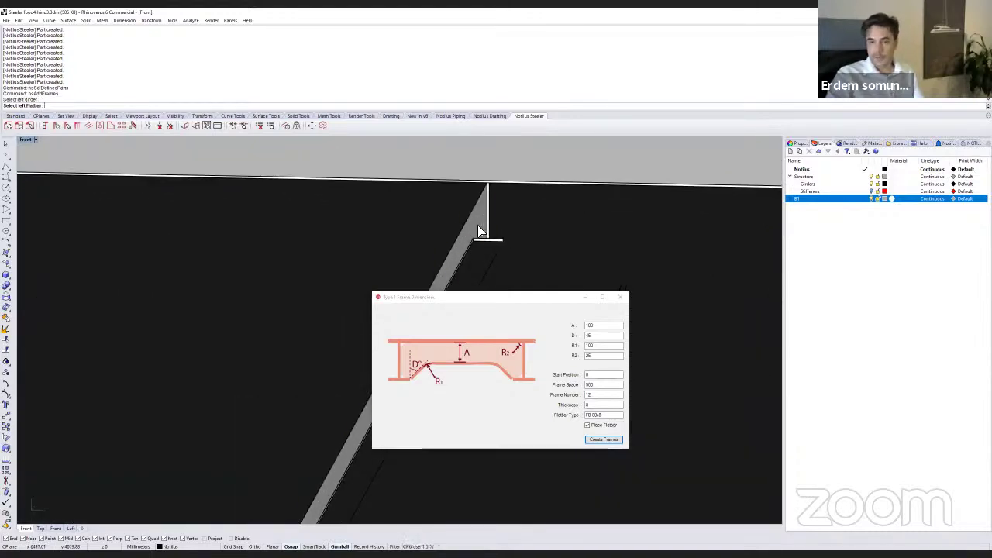
pyautogui.click(469, 256)
pyautogui.scroll(-3, 437, 250)
pyautogui.scroll(3, 153, 262)
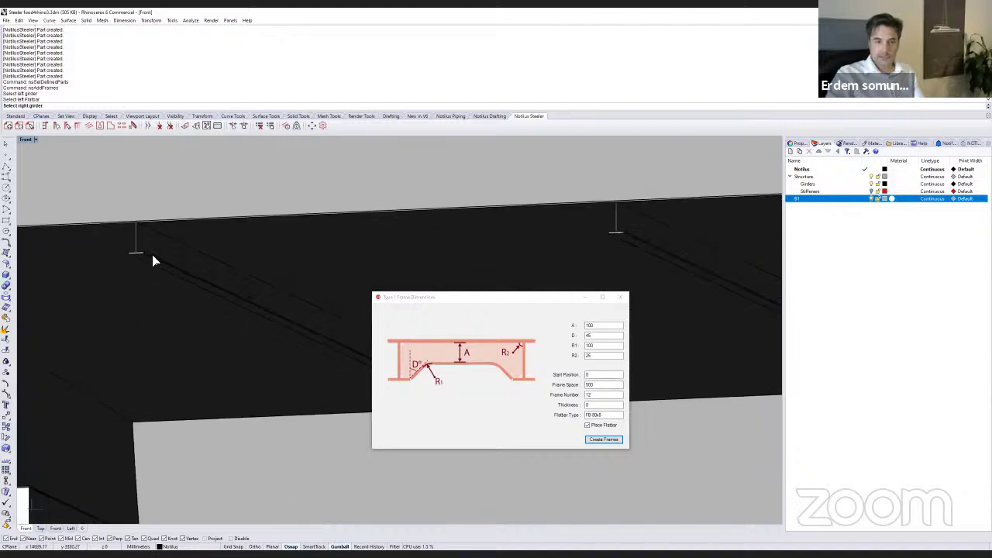
pyautogui.click(154, 299)
pyautogui.scroll(2, 153, 308)
pyautogui.scroll(-2, 148, 303)
pyautogui.click(148, 303)
pyautogui.scroll(3, 268, 261)
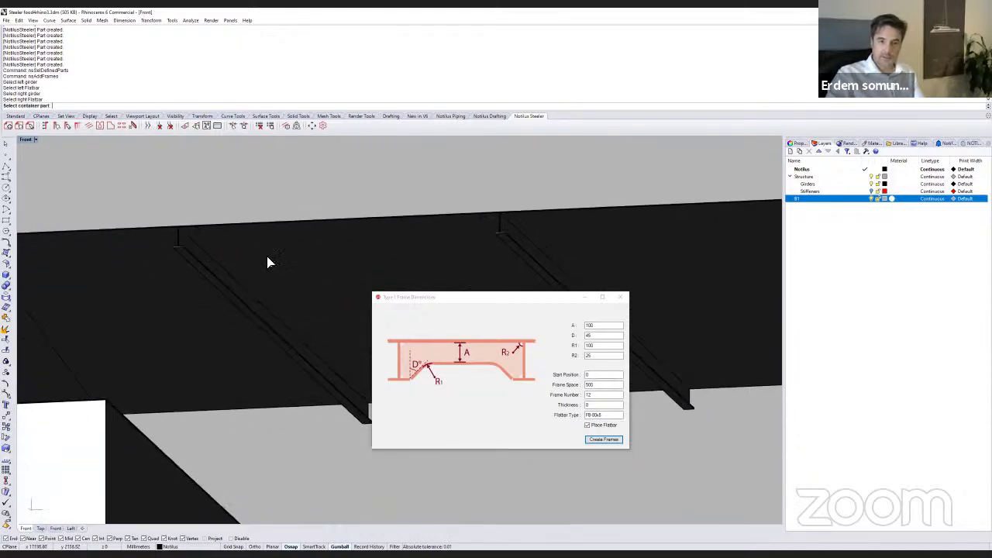
pyautogui.click(329, 259)
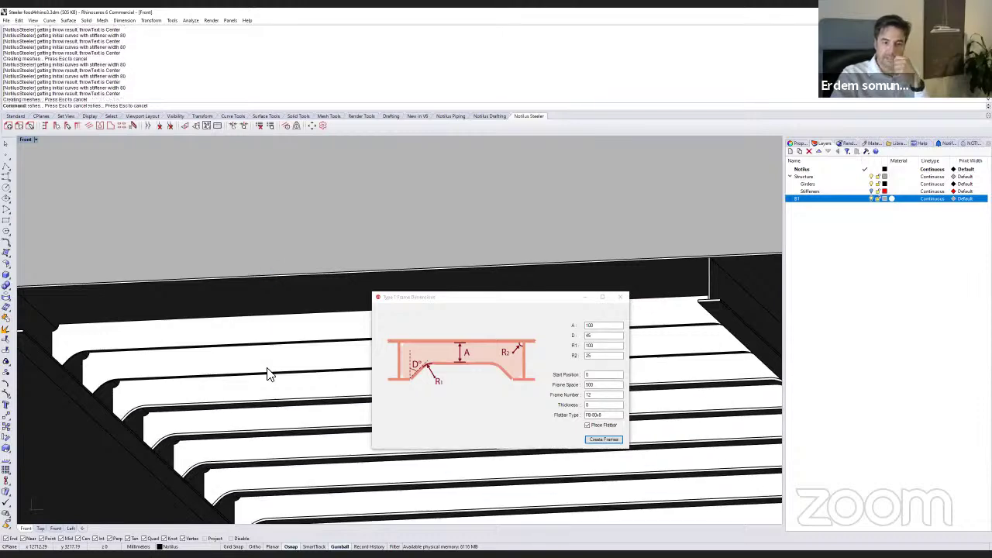
pyautogui.moveTo(261, 348); pyautogui.dragTo(145, 268, button='right')
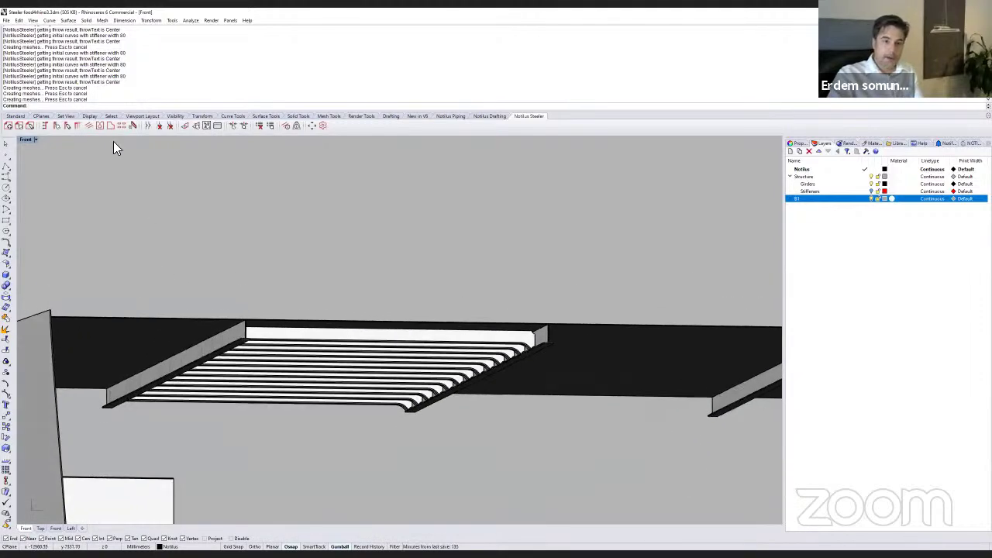
# Set up Type 2 frames with frame number 12 and frame space 500, and start creating them
pyautogui.click(77, 127)
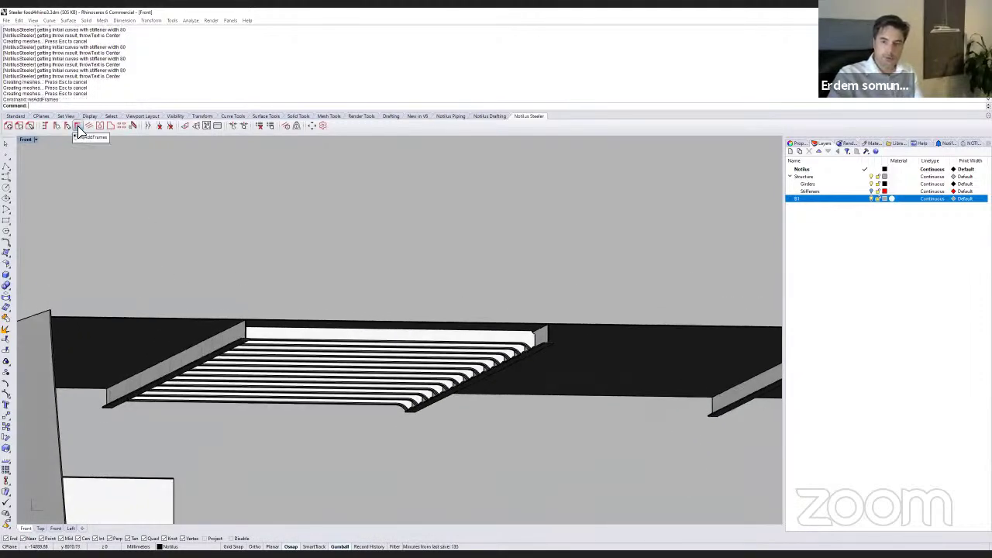
pyautogui.doubleClick(482, 295)
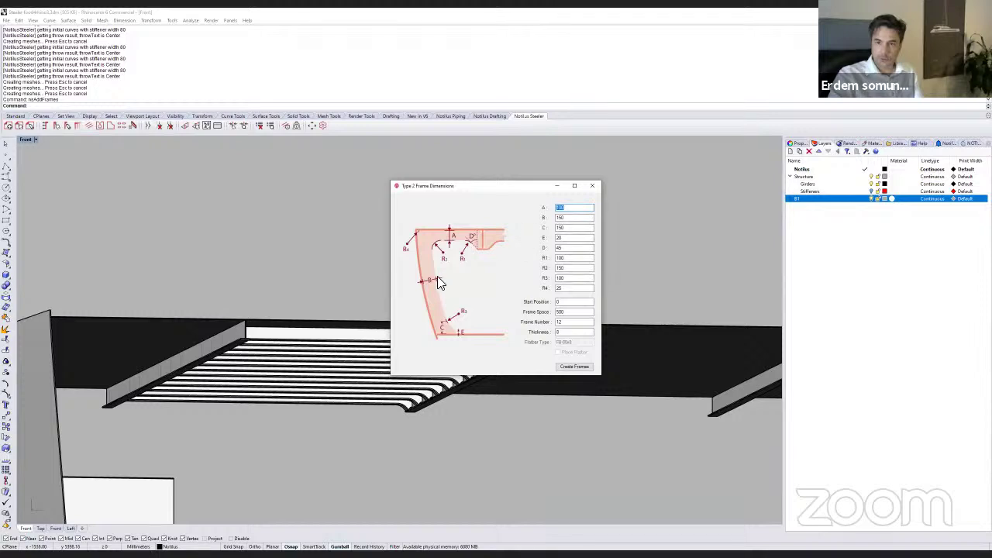
pyautogui.click(578, 369)
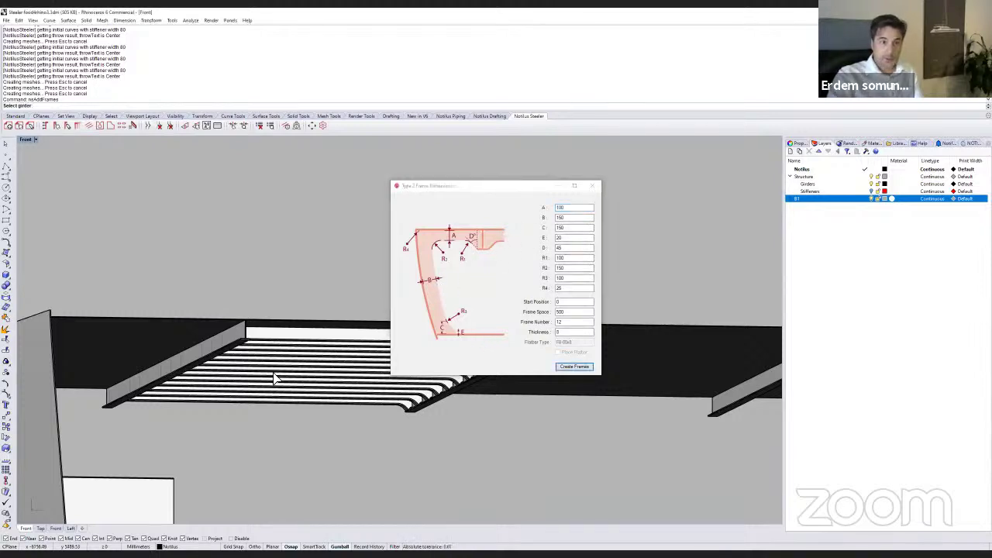
# Create the Type 2 frames from the first deck girder and its flatbar, the deck plate, the side shell and the horizontal plate below
pyautogui.scroll(3, 248, 353)
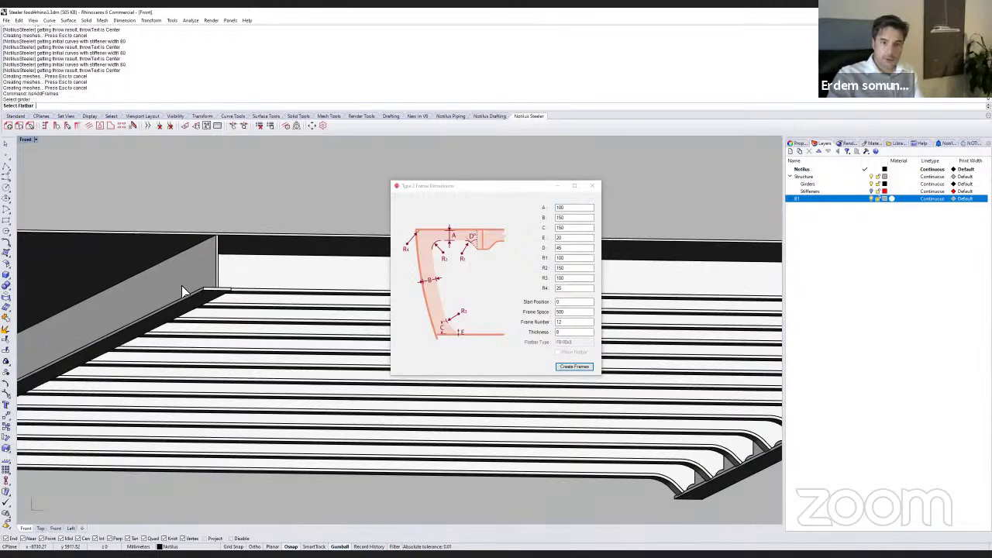
pyautogui.click(185, 288)
pyautogui.click(299, 328)
pyautogui.scroll(-3, 223, 330)
pyautogui.click(222, 330)
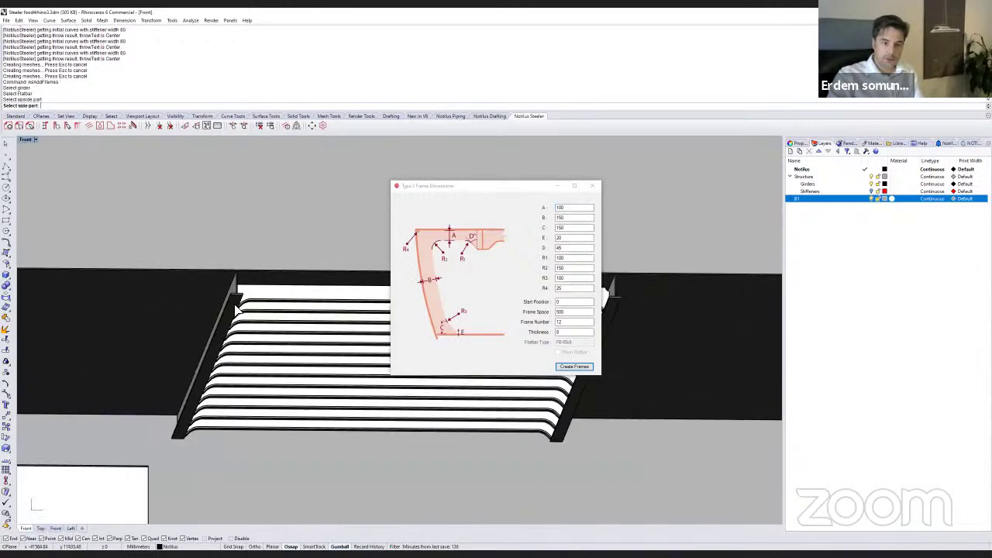
pyautogui.scroll(5, 166, 348)
pyautogui.click(196, 331)
pyautogui.scroll(-3, 215, 357)
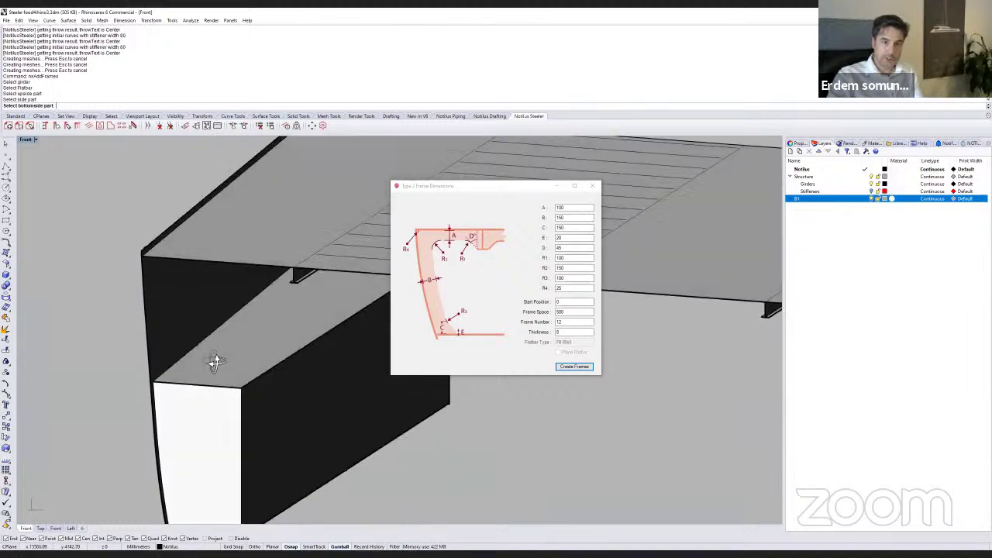
pyautogui.scroll(2, 210, 353)
pyautogui.click(223, 364)
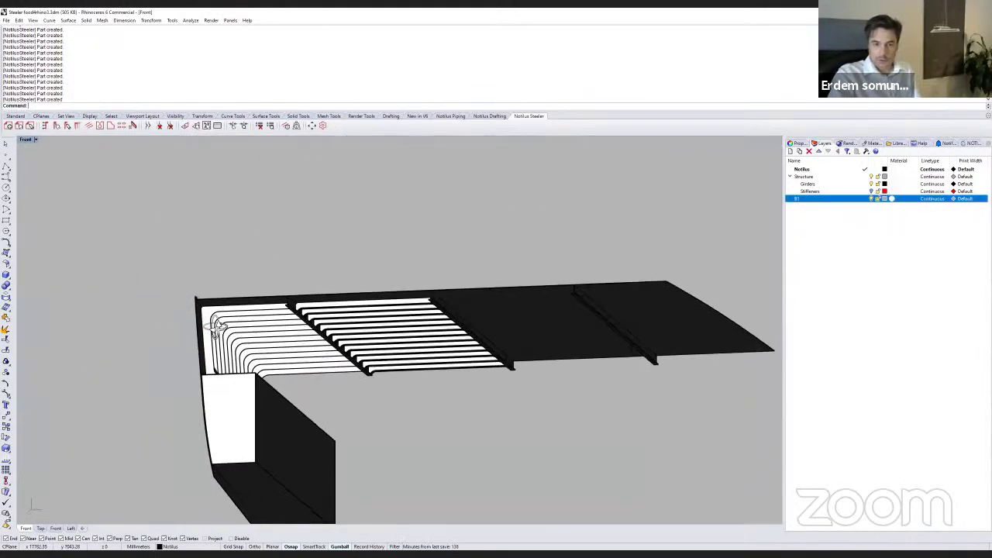
# Create Type 3 frames with frame number 12 and frame space 500 from the box's horizontal top, vertical side, bottom plate and side shell
pyautogui.click(76, 126)
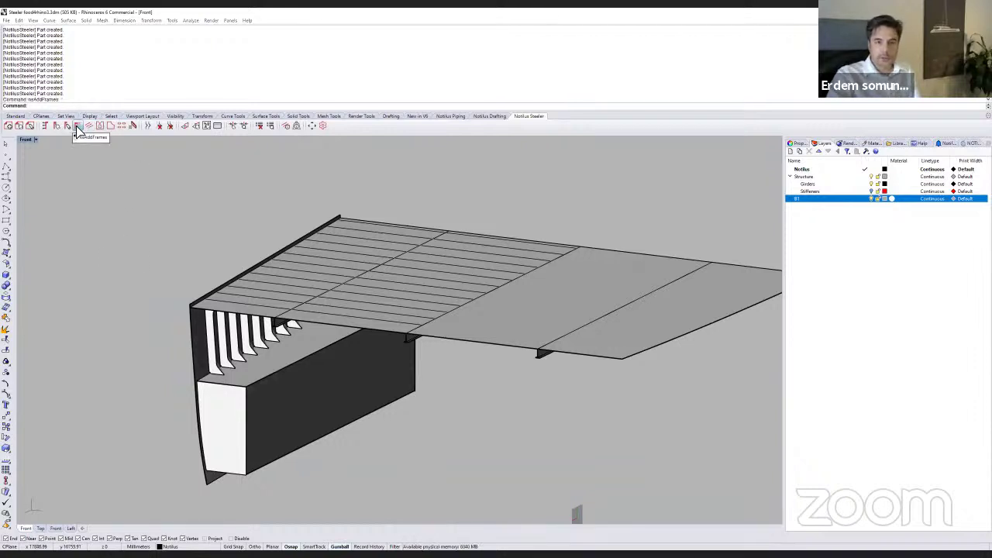
pyautogui.click(583, 327)
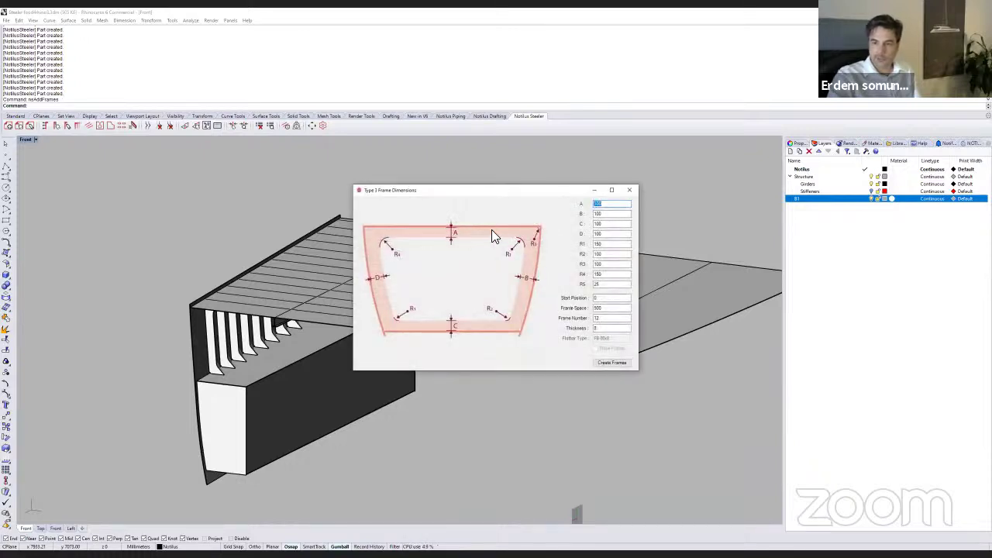
pyautogui.click(612, 363)
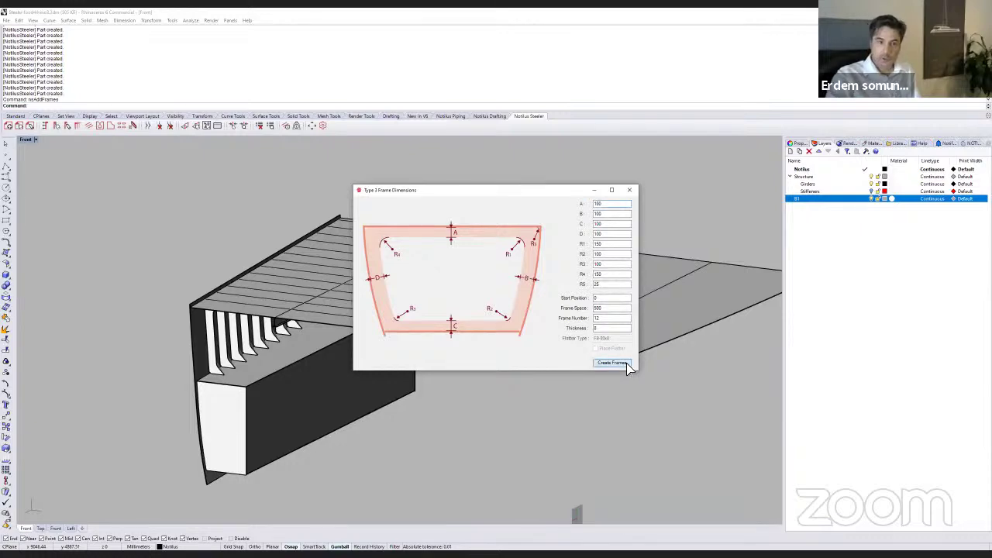
pyautogui.click(269, 362)
pyautogui.click(278, 409)
pyautogui.moveTo(278, 409); pyautogui.dragTo(242, 460, button='right')
pyautogui.click(216, 423)
pyautogui.moveTo(215, 424); pyautogui.dragTo(228, 393, button='right')
pyautogui.click(224, 366)
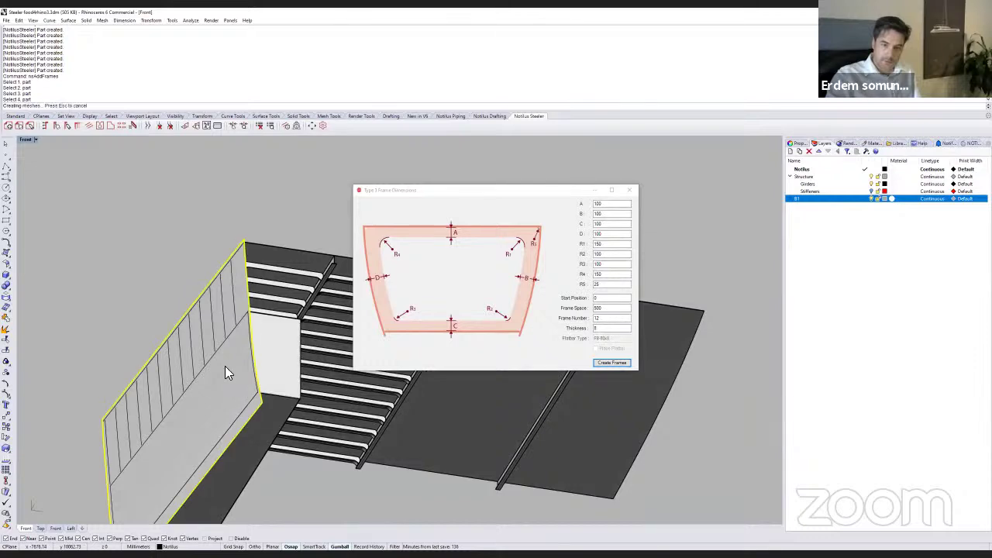
pyautogui.rightClick(224, 366)
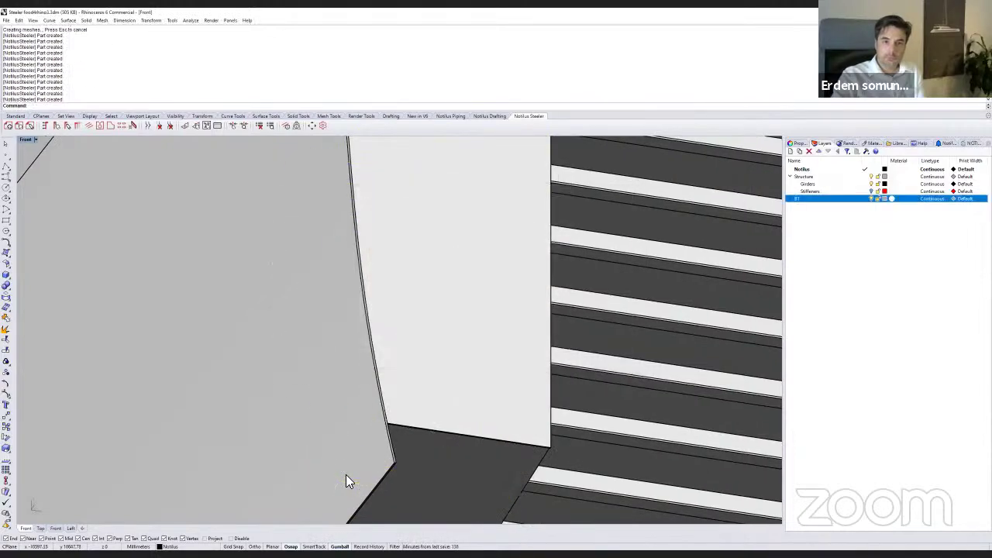
# Turn on the Stiffeners layer to show the stiffener reference lines under the deck
pyautogui.scroll(-10, 382, 241)
pyautogui.moveTo(453, 285); pyautogui.dragTo(460, 246, button='right')
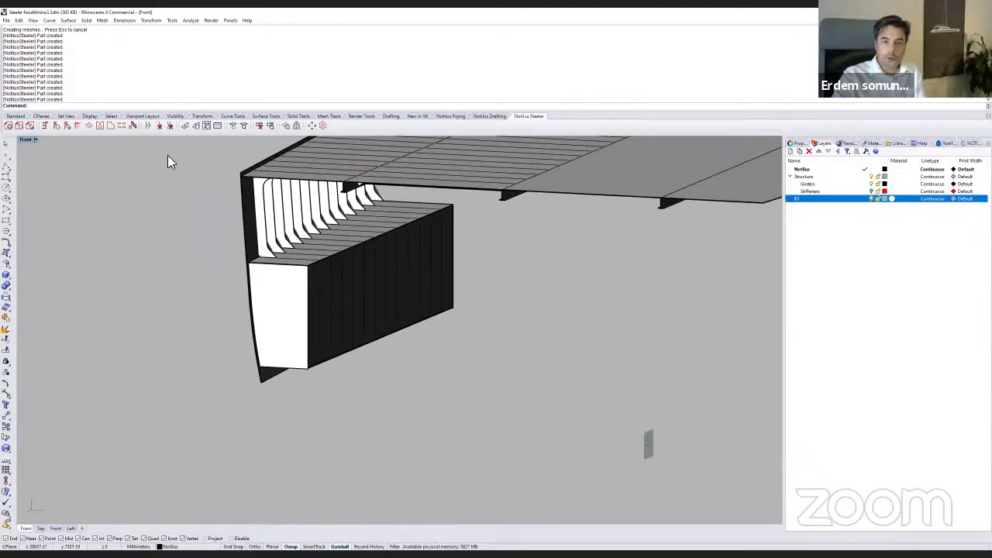
pyautogui.moveTo(214, 203); pyautogui.dragTo(519, 179, button='right')
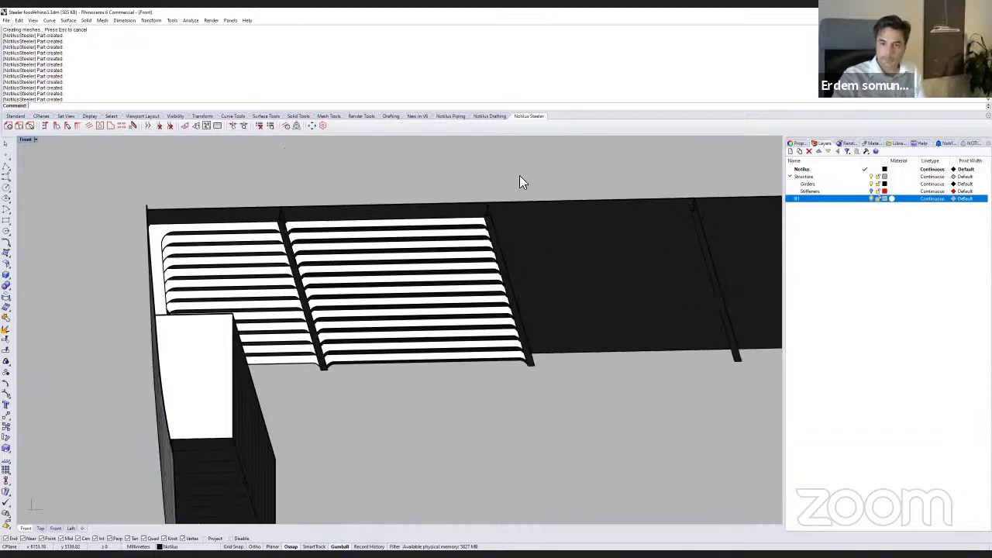
pyautogui.click(868, 191)
pyautogui.scroll(-3, 410, 224)
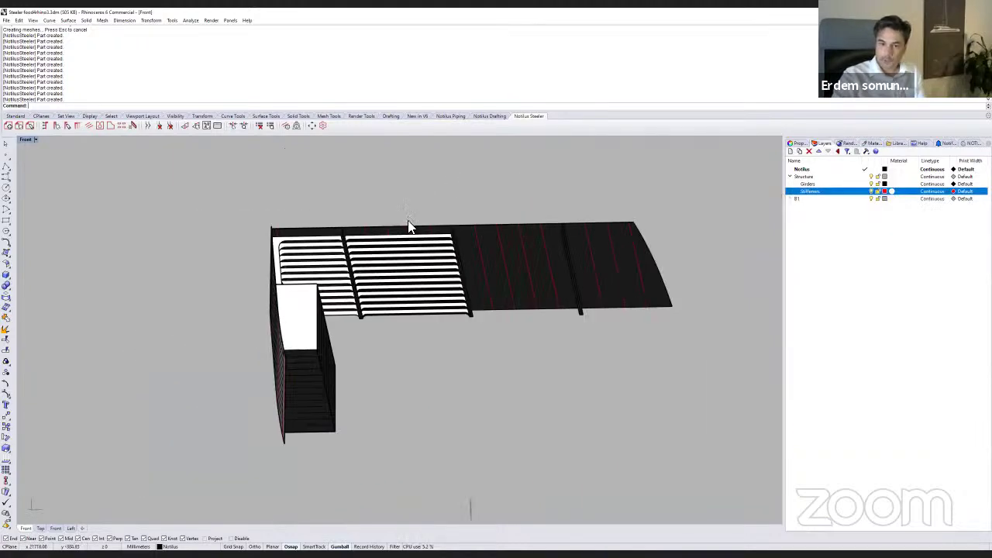
pyautogui.scroll(5, 380, 228)
pyautogui.moveTo(380, 228); pyautogui.dragTo(186, 167, button='right')
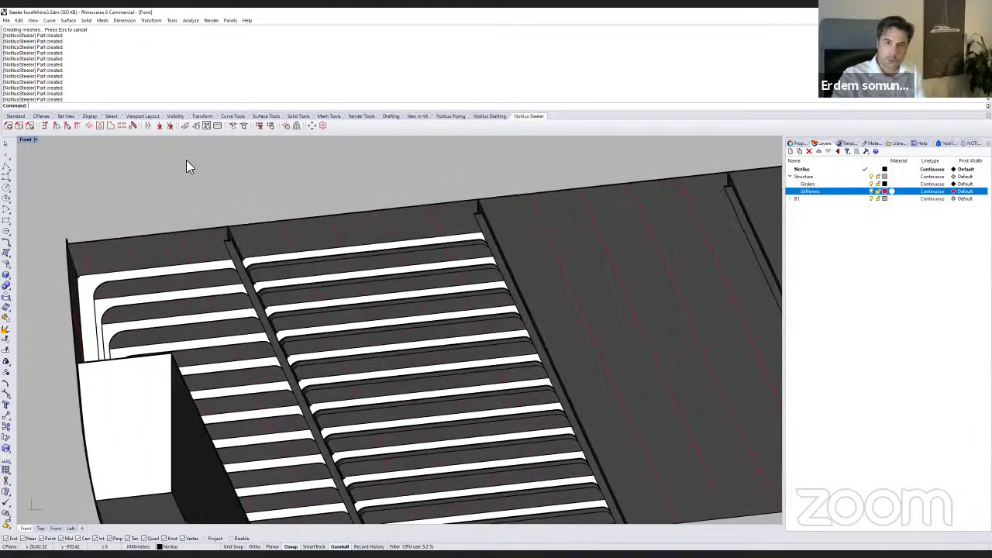
# Start placing stiffeners and select the deck reference lines that cross the Type 1 and Type 2 frames as stiffener curves
pyautogui.click(88, 127)
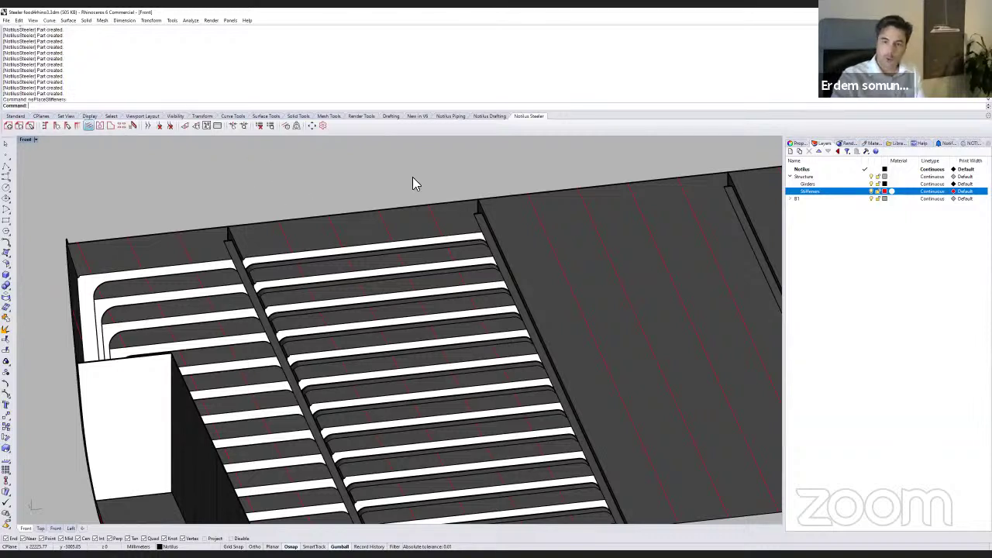
pyautogui.click(443, 233)
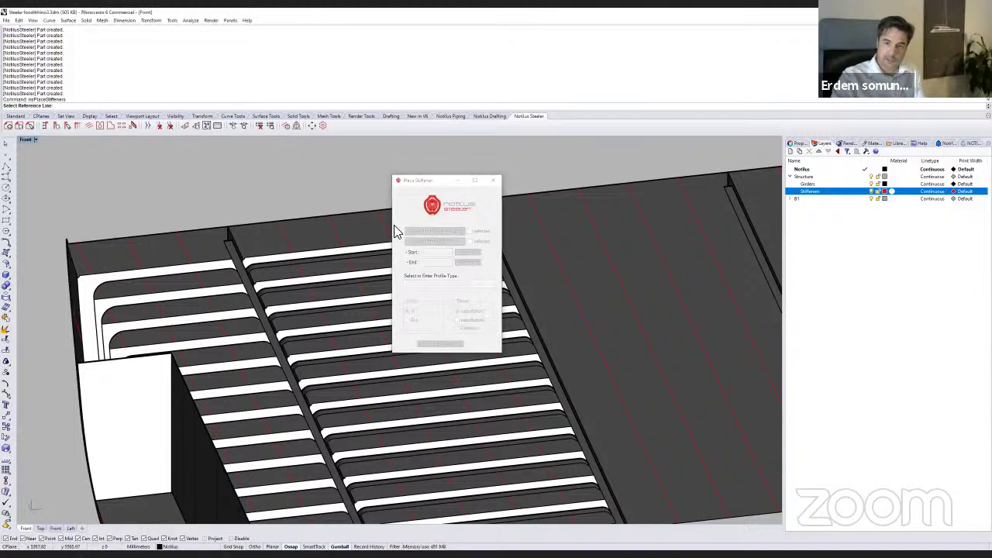
pyautogui.scroll(-3, 333, 206)
pyautogui.scroll(4, 365, 221)
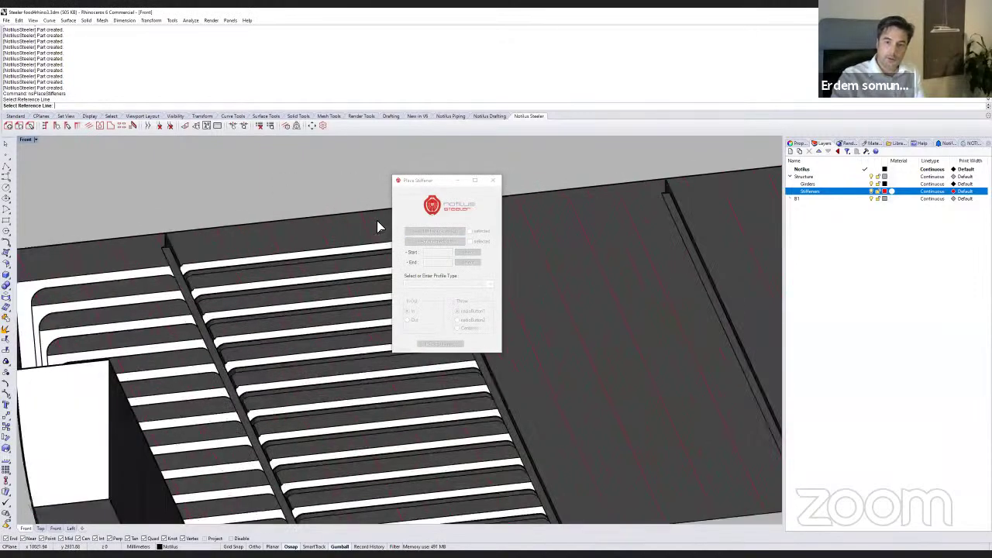
pyautogui.scroll(2, 377, 226)
pyautogui.click(323, 229)
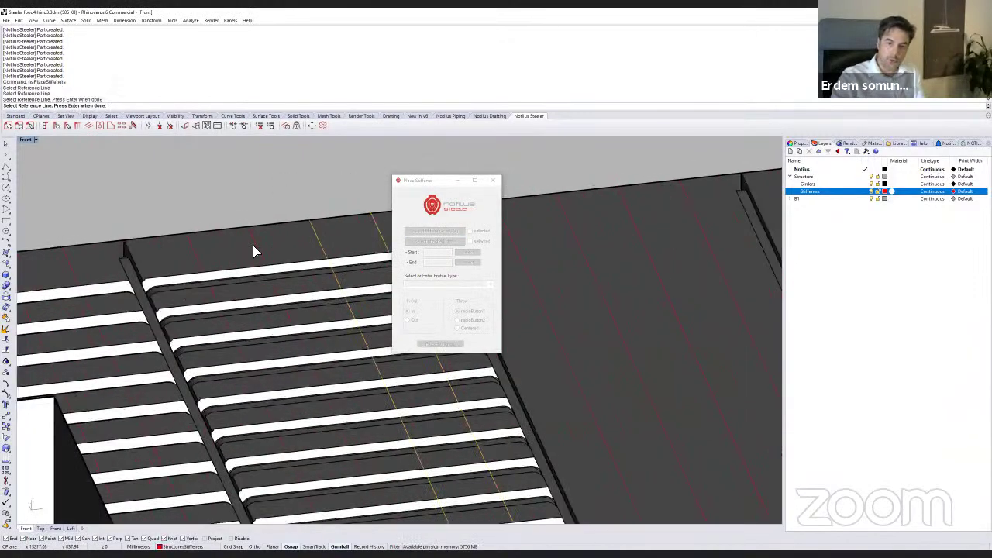
pyautogui.click(255, 250)
pyautogui.scroll(-3, 198, 257)
pyautogui.scroll(3, 111, 261)
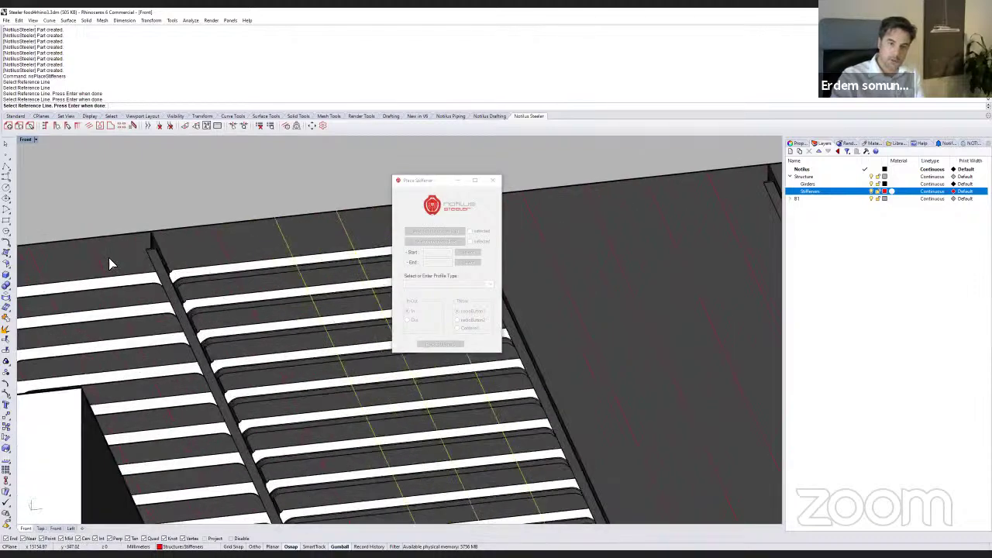
pyautogui.click(108, 263)
pyautogui.click(97, 267)
pyautogui.scroll(-2, 93, 268)
pyautogui.scroll(3, 97, 265)
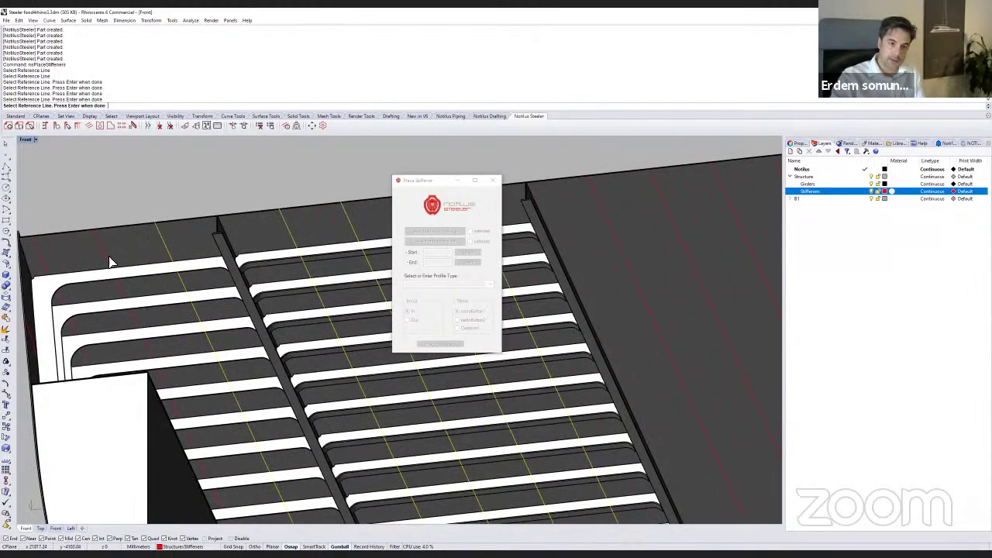
pyautogui.click(51, 269)
pyautogui.press('Return')
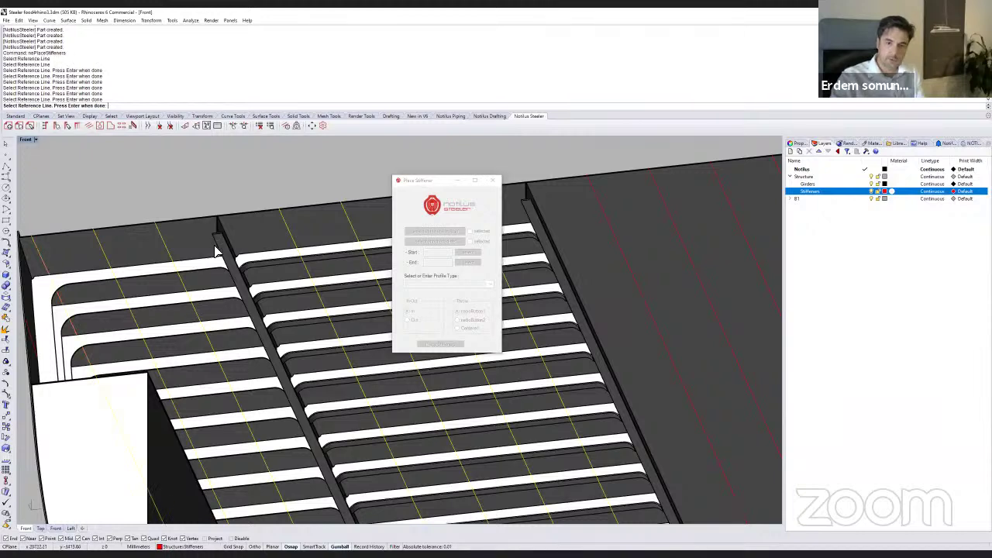
# Place the stiffeners with the deck as attached plate, profile type FB-5x50, In side and throw Ps
pyautogui.scroll(-4, 220, 256)
pyautogui.scroll(1, 380, 268)
pyautogui.click(434, 241)
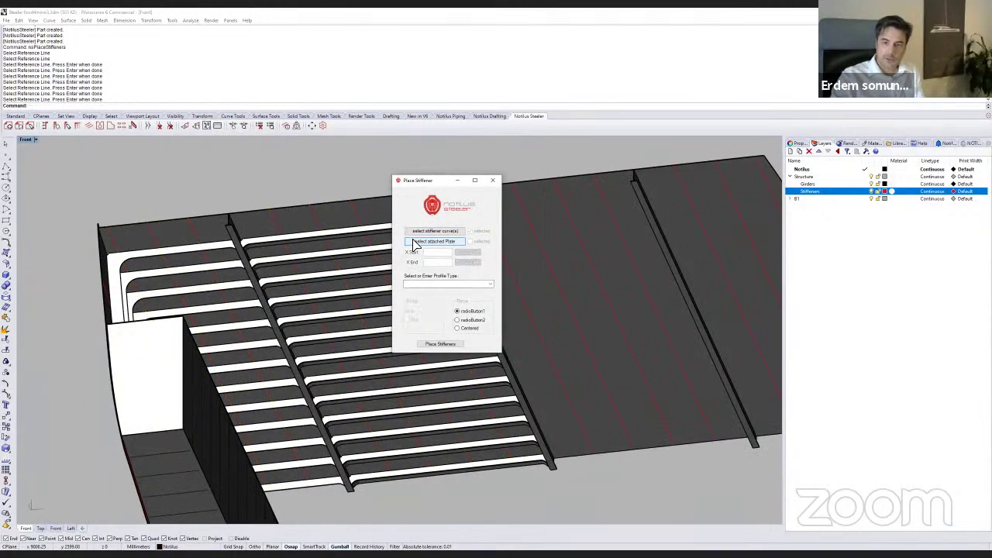
pyautogui.click(322, 213)
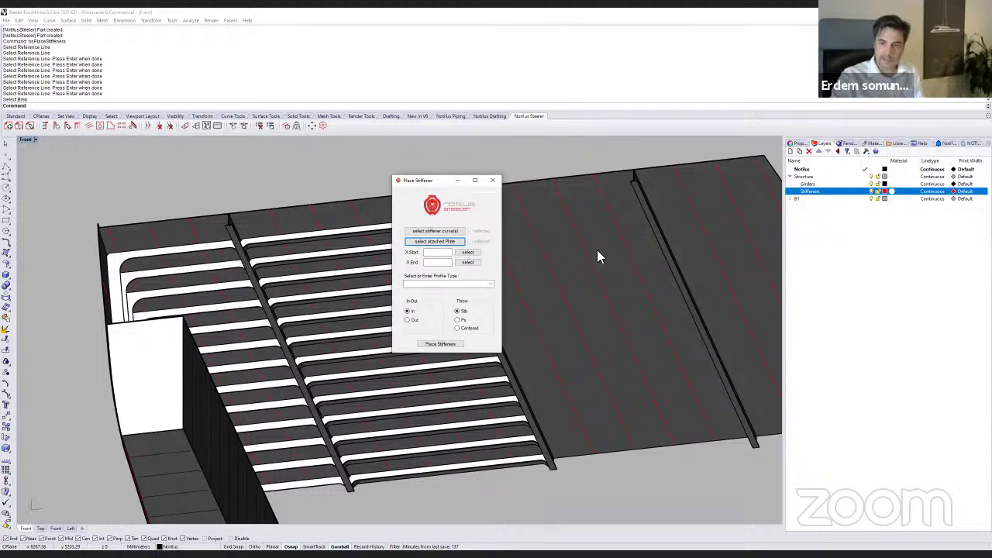
pyautogui.moveTo(596, 249); pyautogui.dragTo(580, 294, button='right')
pyautogui.click(614, 283)
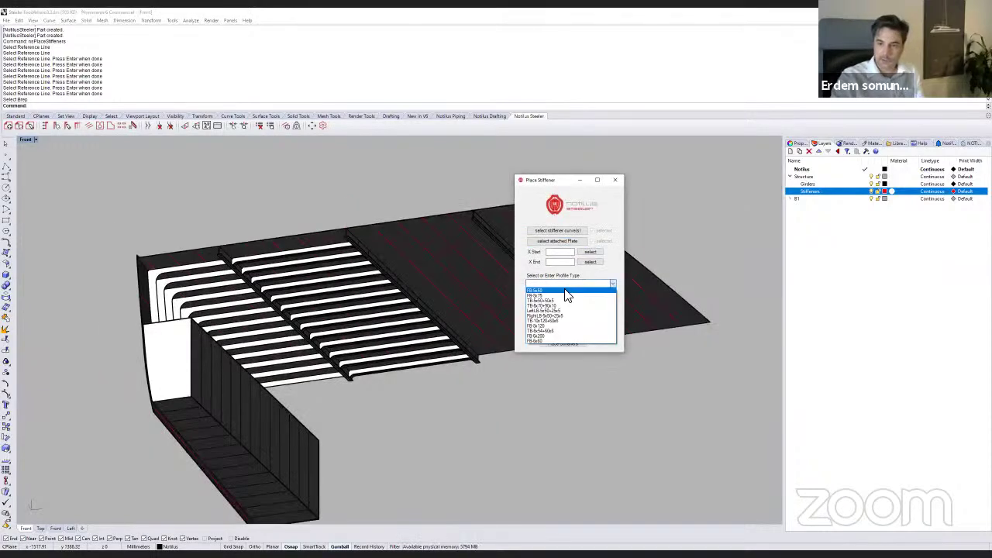
pyautogui.click(566, 289)
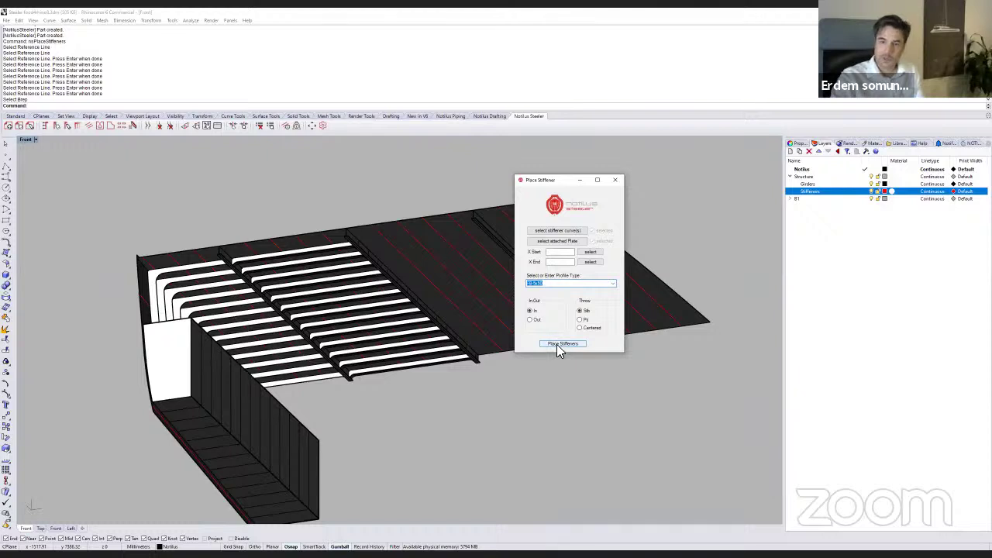
pyautogui.click(583, 320)
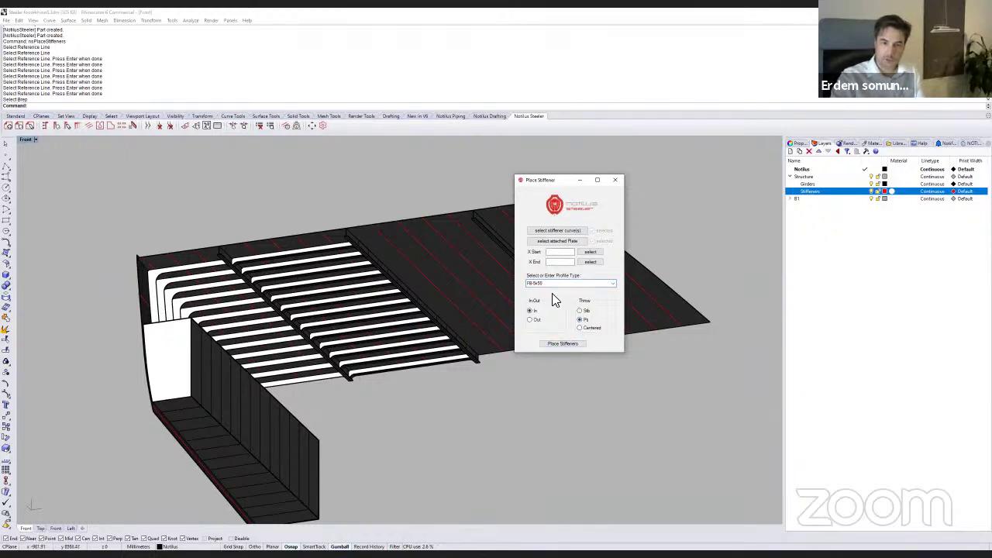
pyautogui.click(543, 345)
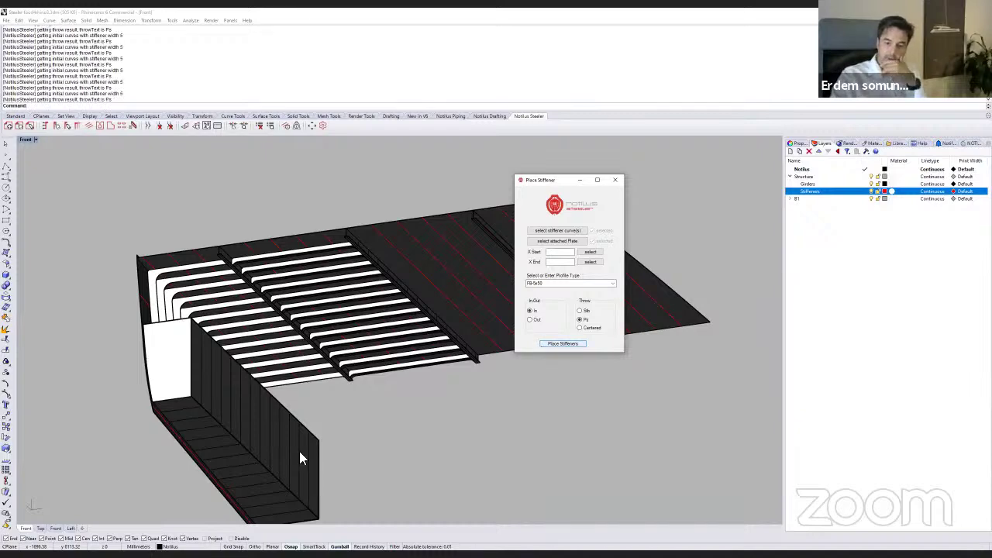
pyautogui.scroll(8, 321, 256)
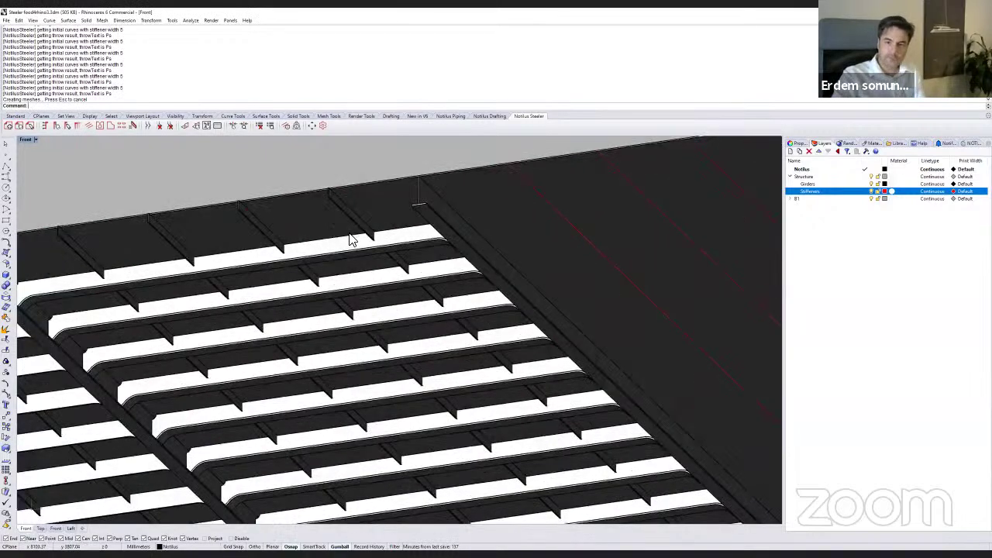
# Start adding stiffener cutouts and select the Type 1 frames from the right view as the parts to cut
pyautogui.click(103, 132)
pyautogui.scroll(-8, 310, 272)
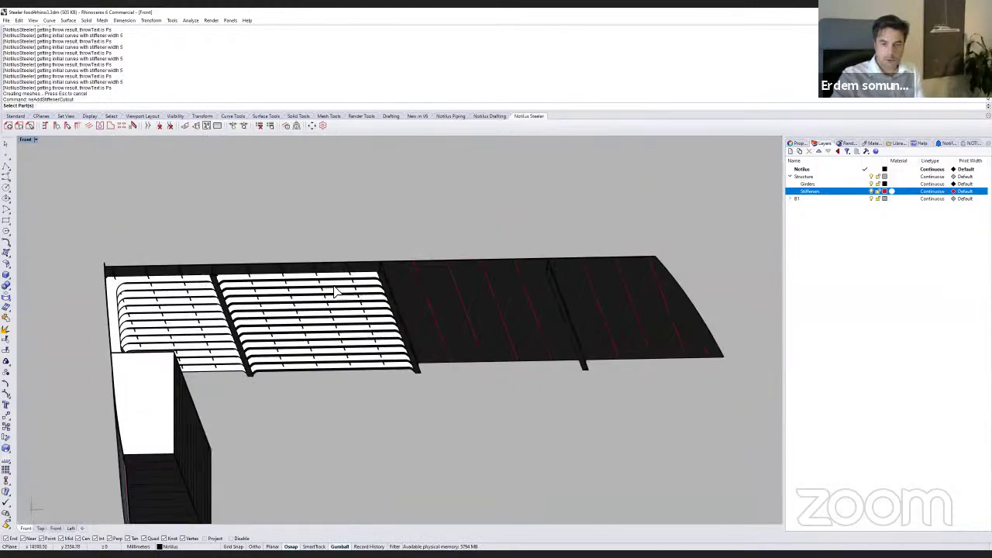
pyautogui.write('rt')
pyautogui.press('Return')
pyautogui.scroll(8, 559, 279)
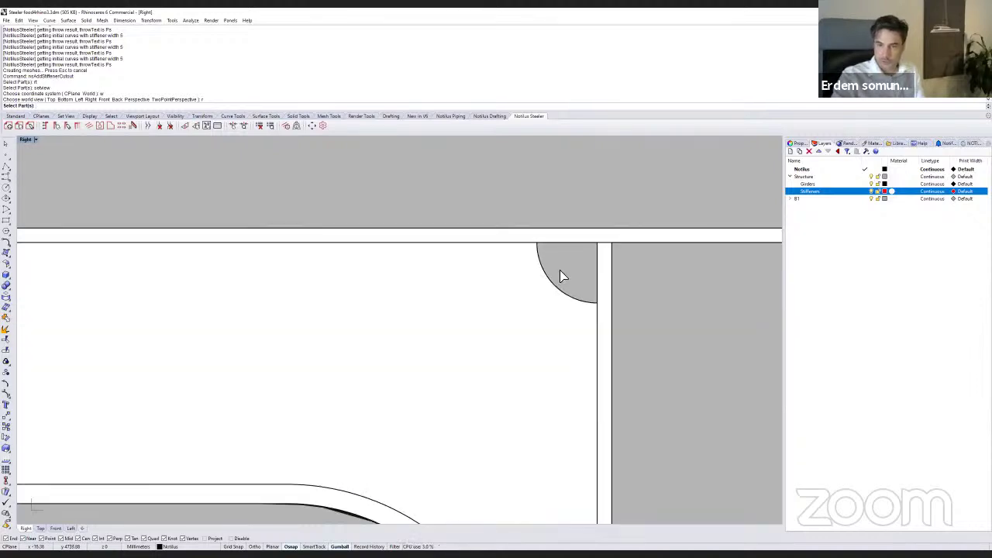
pyautogui.click(535, 307)
pyautogui.scroll(-5, 550, 328)
pyautogui.moveTo(177, 295); pyautogui.dragTo(210, 300, button='right')
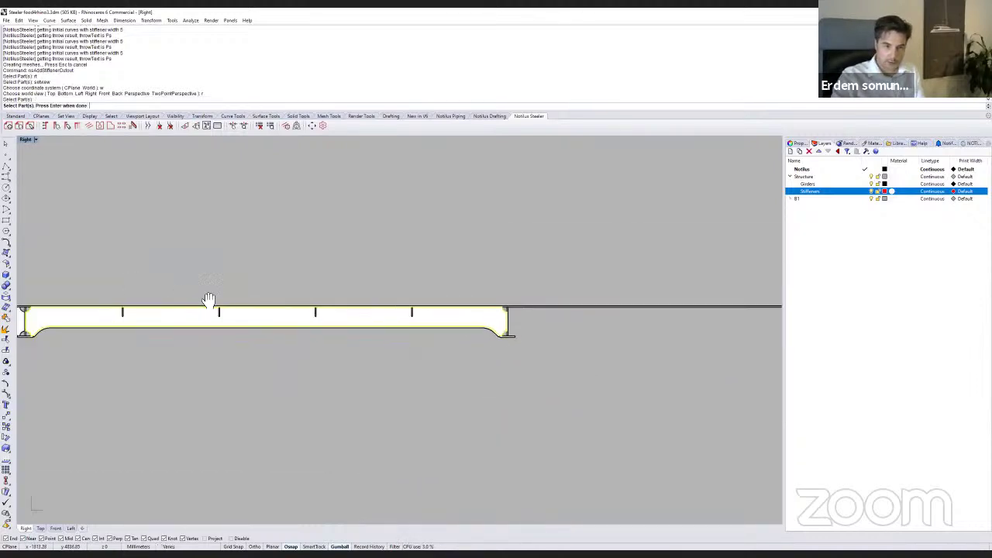
pyautogui.scroll(3, 194, 297)
pyautogui.moveTo(179, 291); pyautogui.dragTo(660, 348)
pyautogui.scroll(-3, 469, 326)
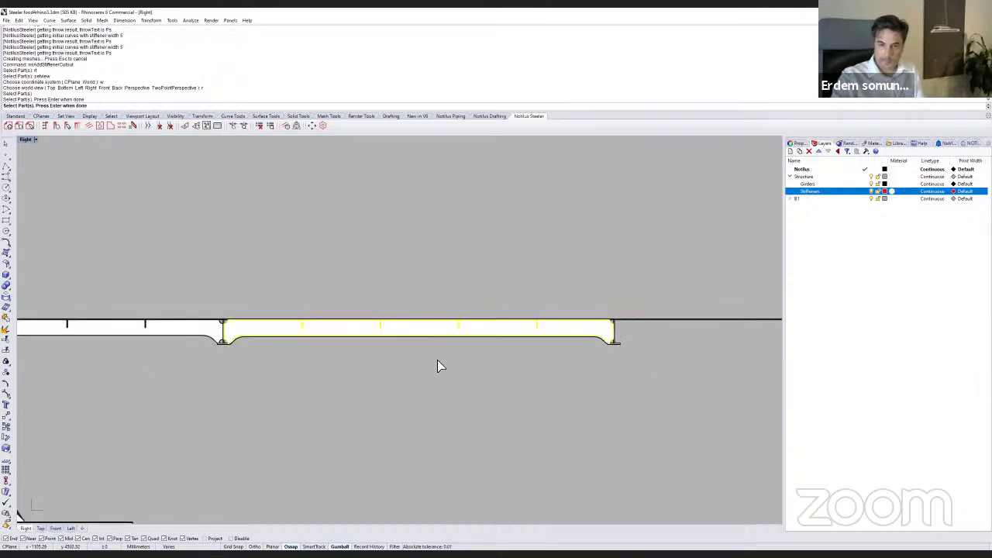
# Complete the part selection in the right view and cut the Type 1 frames with the four stiffeners crossing them
pyautogui.keyDown('ctrl'); pyautogui.keyDown('shift'); pyautogui.moveTo(439, 366); pyautogui.dragTo(327, 298, button='right'); pyautogui.keyUp('shift'); pyautogui.keyUp('ctrl')
pyautogui.write('rt')
pyautogui.press('Return')
pyautogui.scroll(2, 327, 297)
pyautogui.moveTo(504, 345); pyautogui.dragTo(606, 353)
pyautogui.press('Return')
pyautogui.scroll(2, 611, 339)
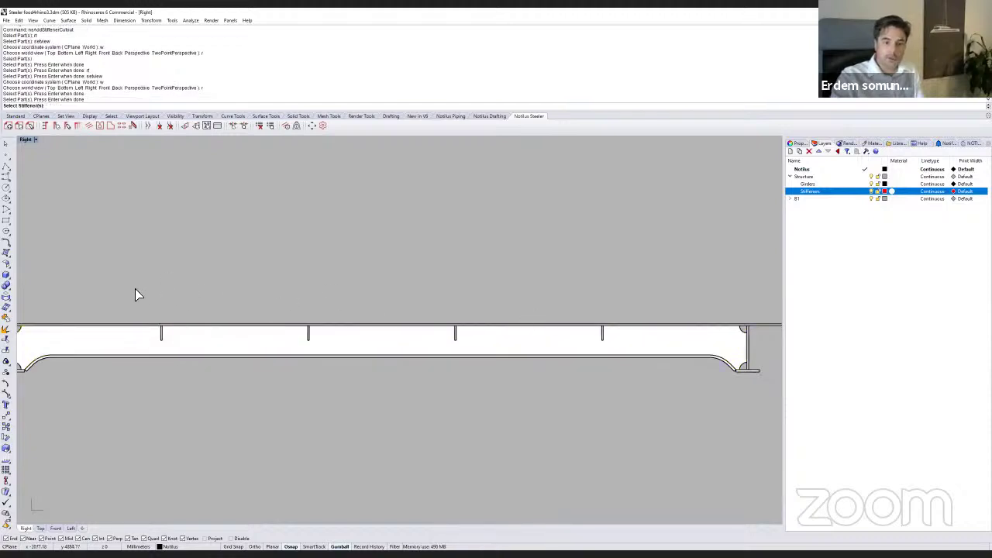
pyautogui.moveTo(137, 286); pyautogui.dragTo(625, 348)
pyautogui.press('Return')
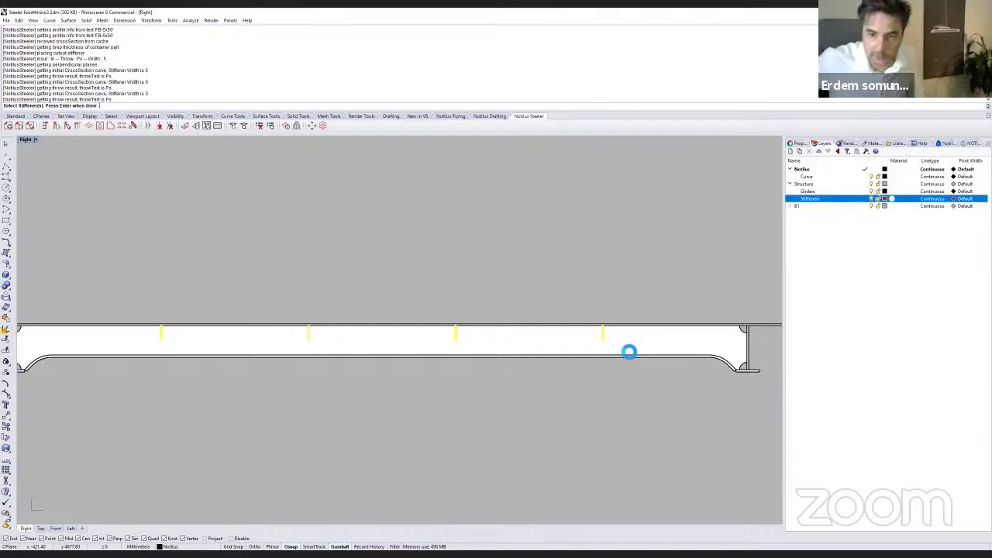
pyautogui.moveTo(614, 365); pyautogui.dragTo(475, 304, button='right')
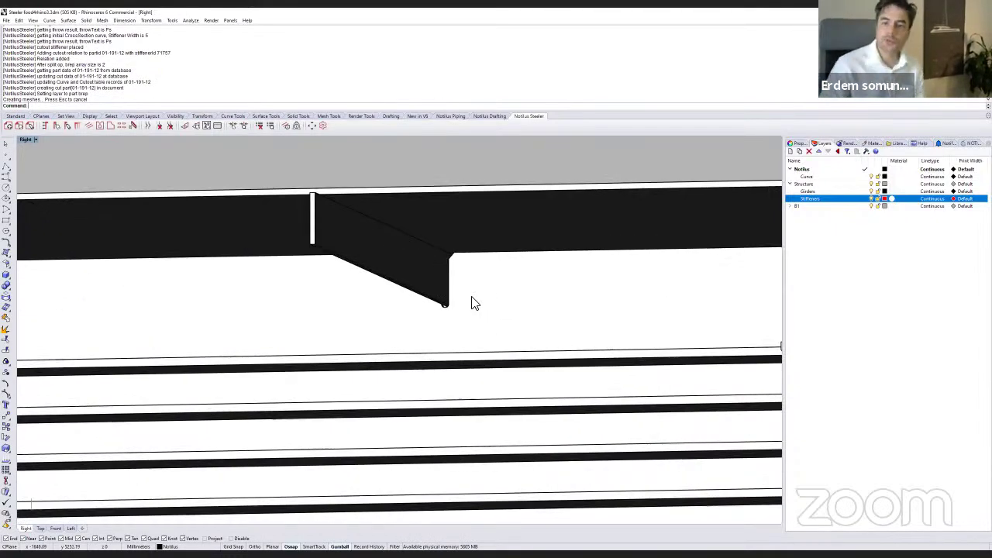
pyautogui.scroll(-5, 474, 304)
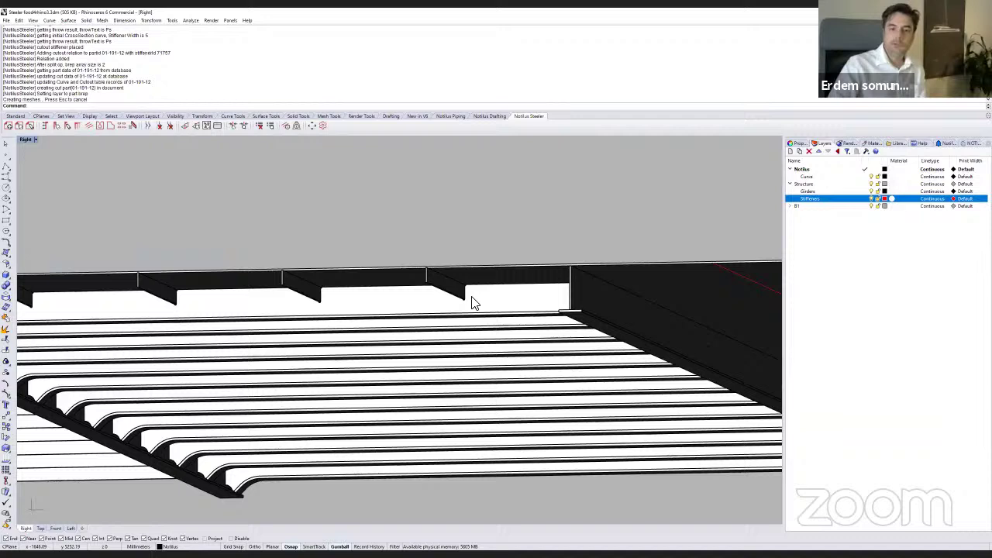
# Edit the deck stiffener nearest the deep girder and change its profile type to TB-5x50+50x5
pyautogui.click(65, 126)
pyautogui.scroll(2, 446, 298)
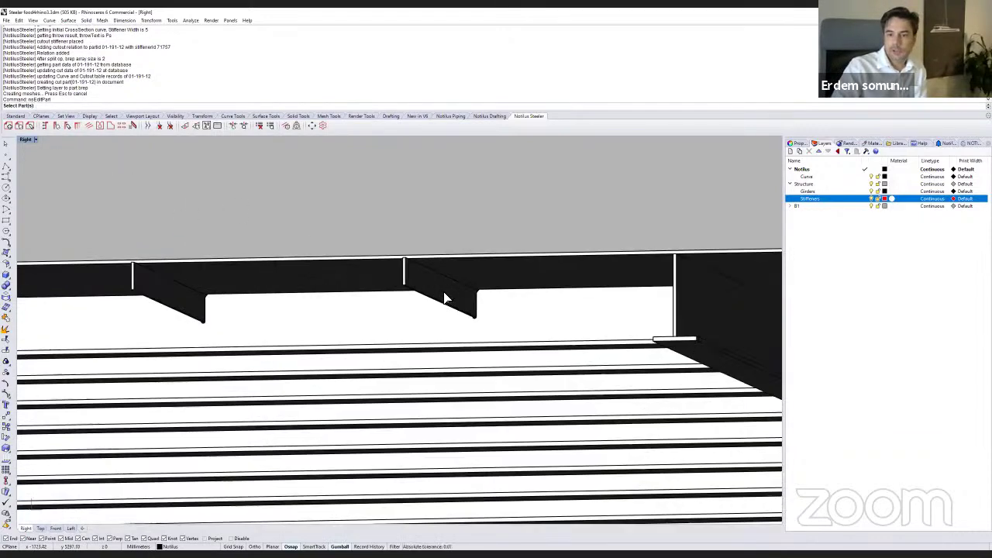
pyautogui.click(446, 298)
pyautogui.press('Return')
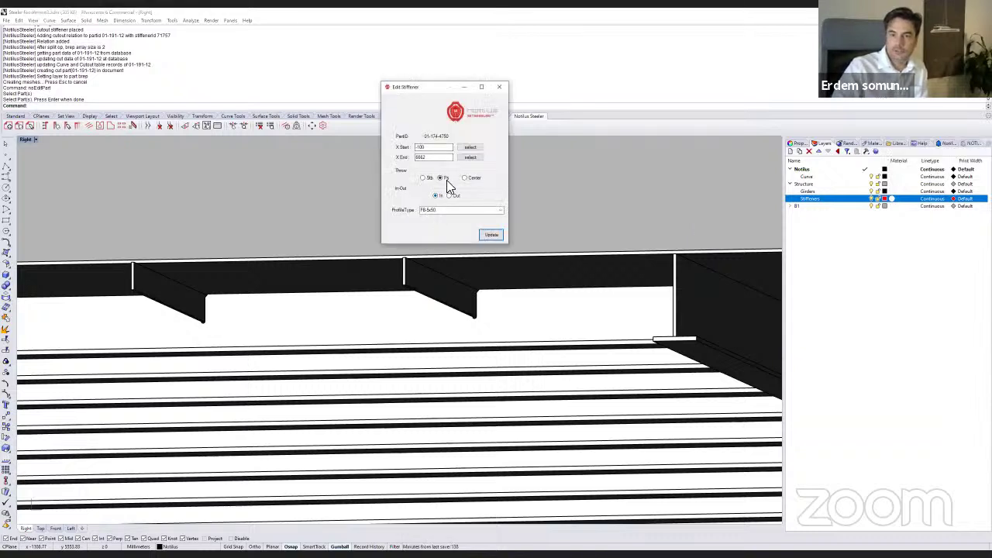
pyautogui.click(501, 210)
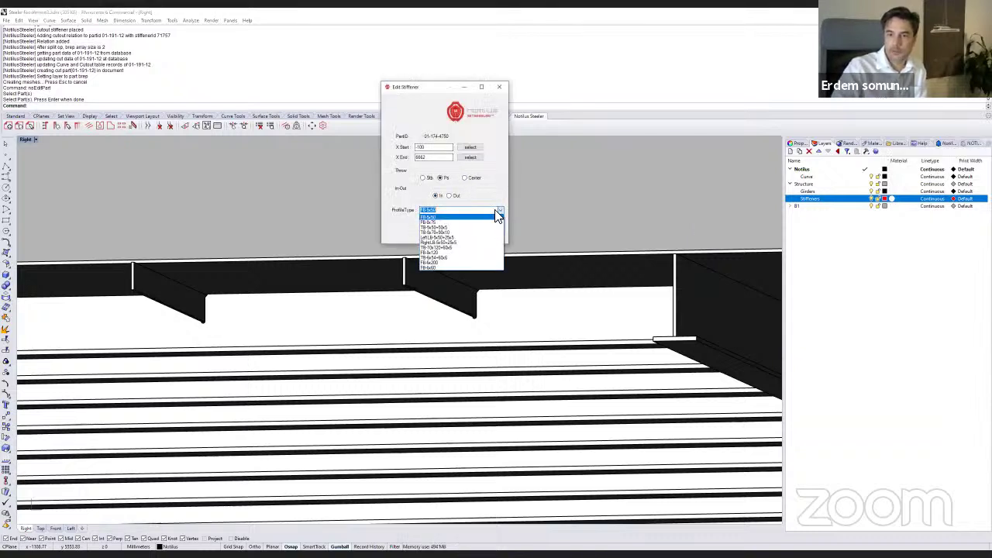
pyautogui.click(447, 230)
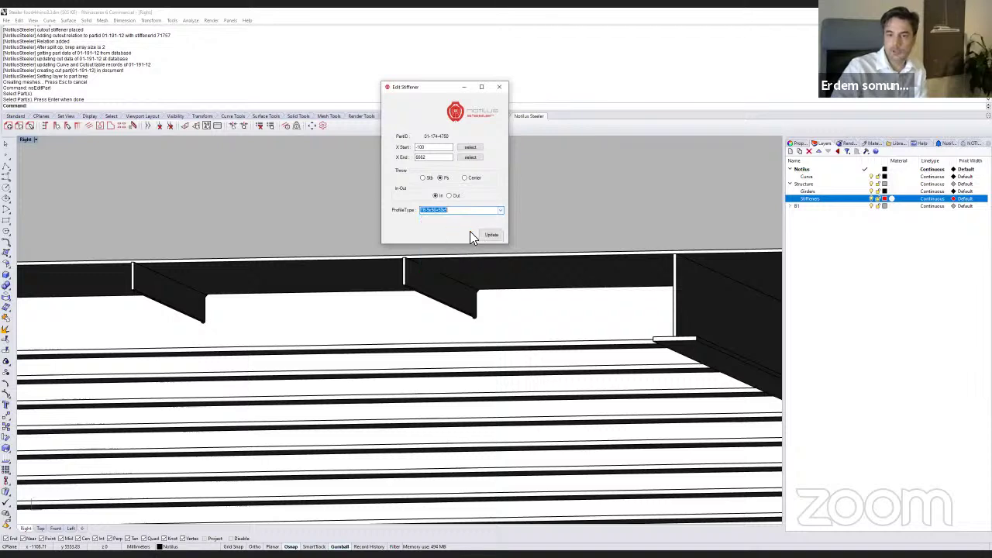
pyautogui.click(488, 236)
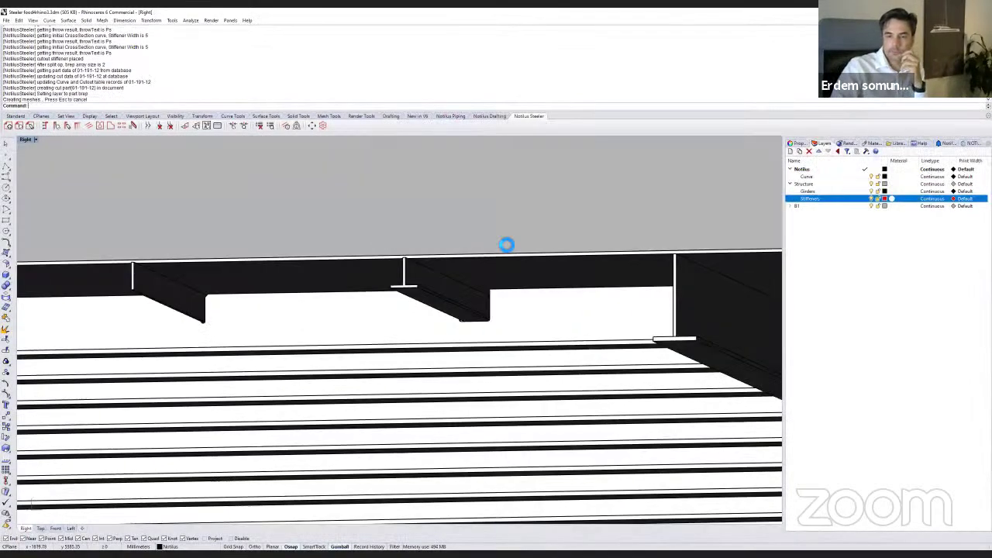
# Edit the outermost deck stiffener, picking the first frame as its X End part, and update it
pyautogui.click(550, 292)
pyautogui.moveTo(550, 293); pyautogui.dragTo(227, 221, button='right')
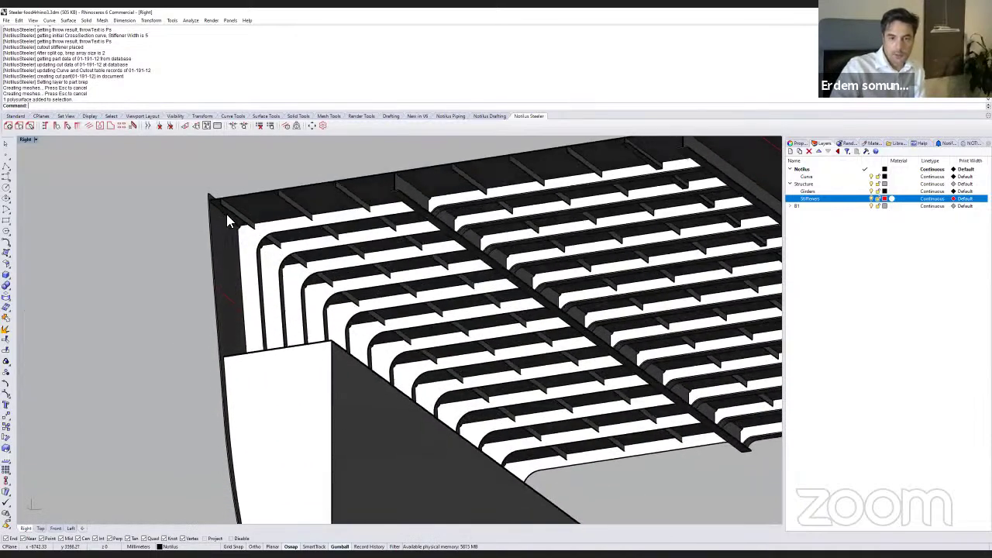
pyautogui.scroll(6, 227, 214)
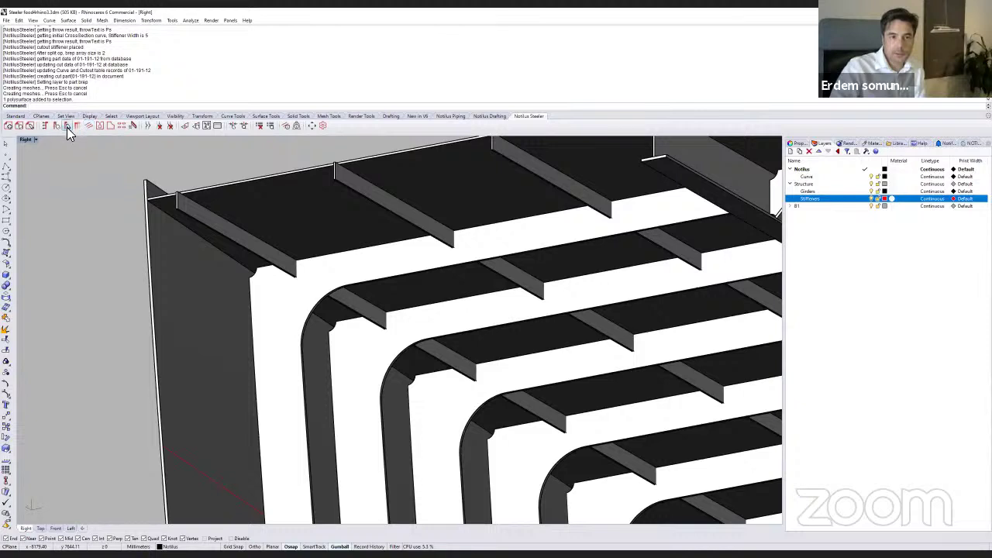
pyautogui.click(68, 126)
pyautogui.scroll(2, 227, 229)
pyautogui.click(227, 233)
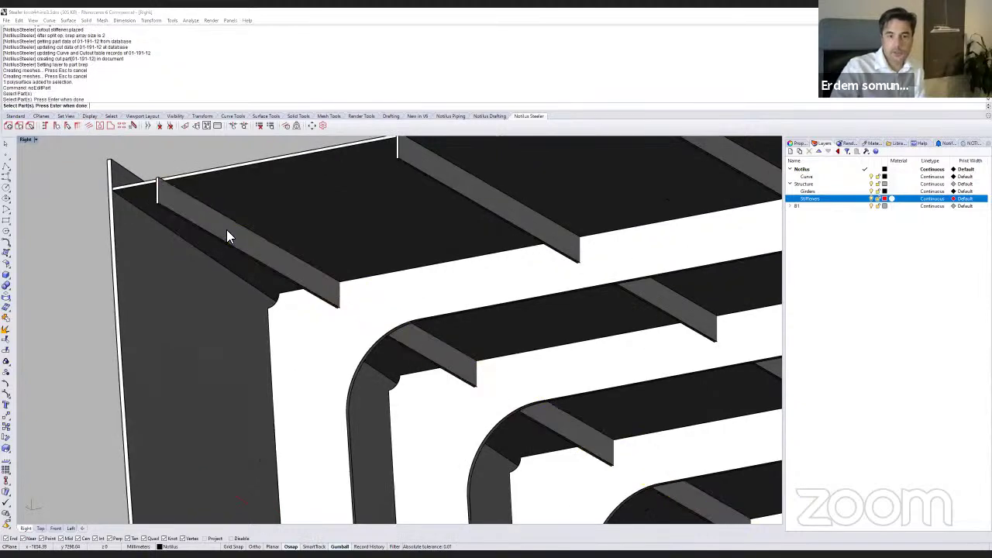
pyautogui.press('Return')
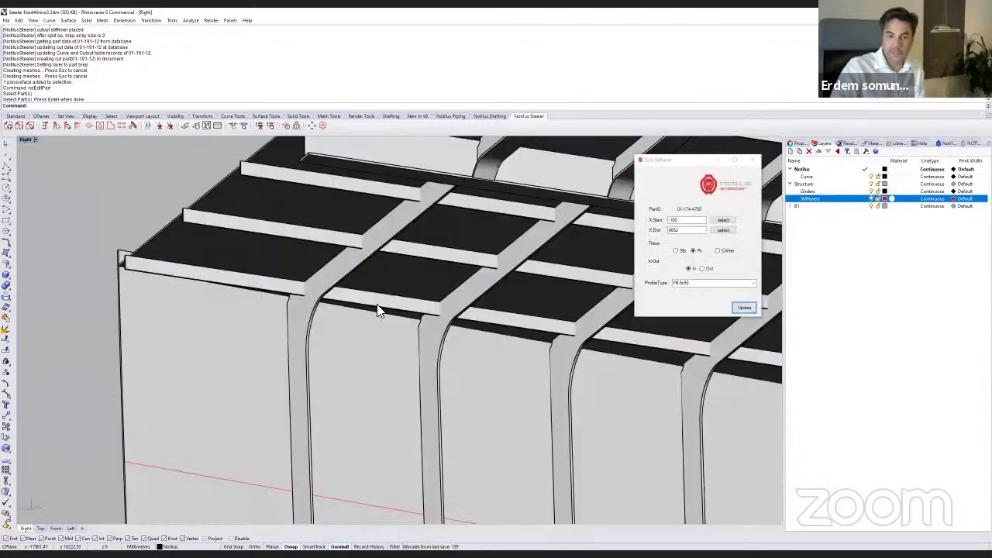
pyautogui.click(721, 231)
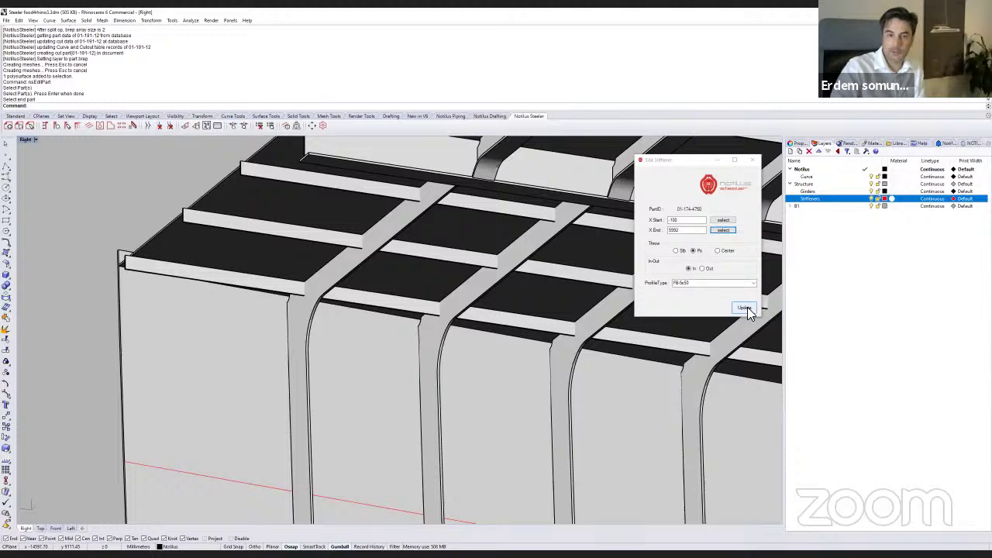
pyautogui.click(355, 331)
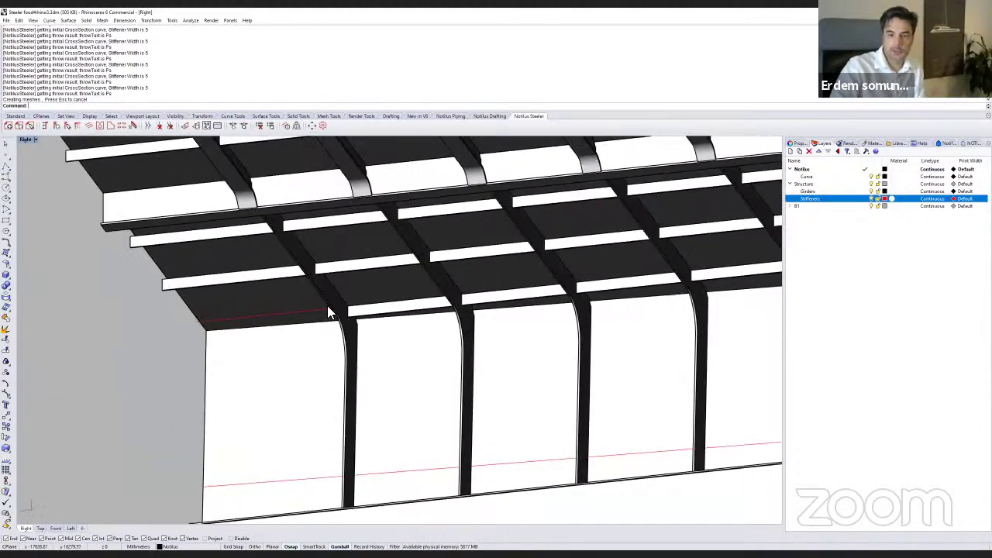
pyautogui.scroll(-6, 262, 306)
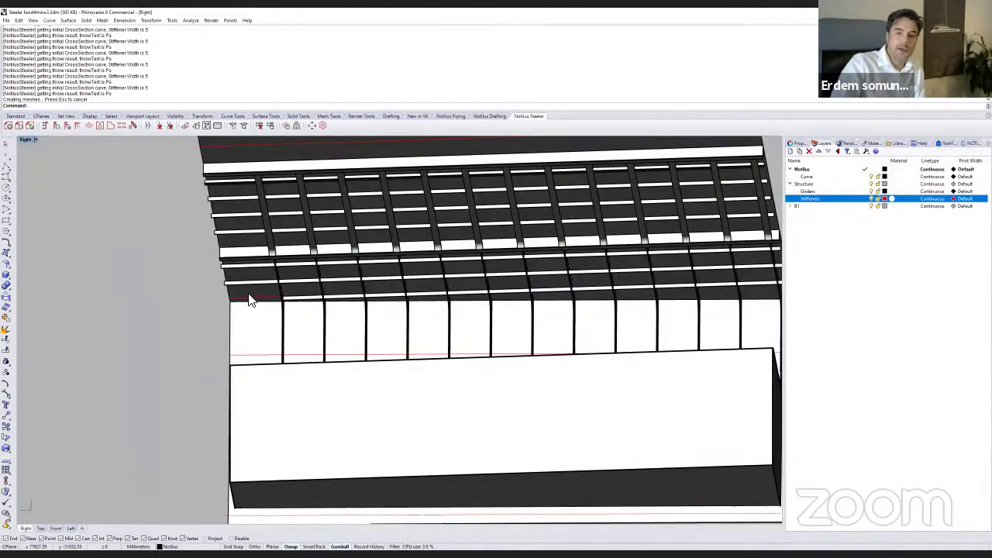
pyautogui.moveTo(252, 299); pyautogui.dragTo(363, 242, button='right')
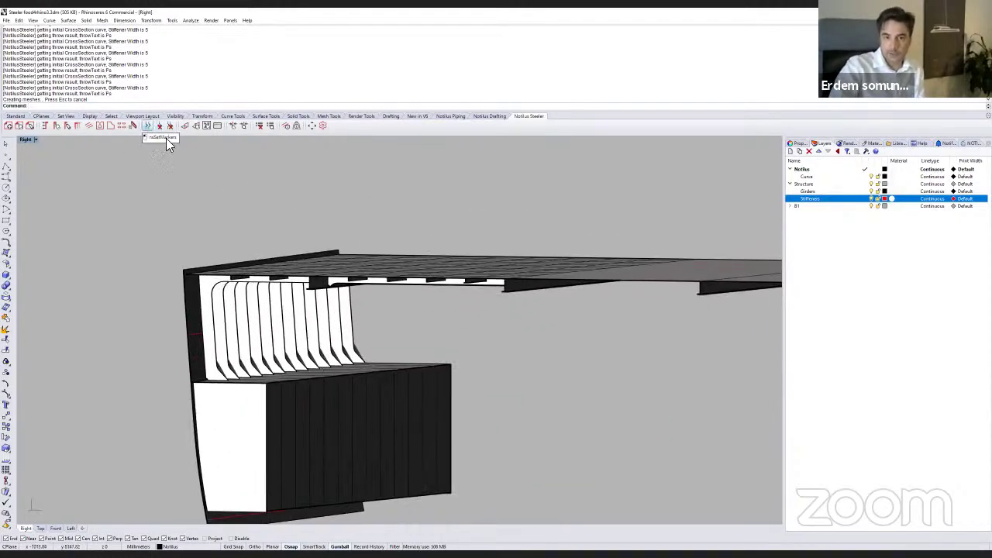
# Examine the marking lines on the deck and hull plates of the Steeler food4rhinomarked.3dm model
pyautogui.moveTo(248, 209); pyautogui.dragTo(385, 232, button='right')
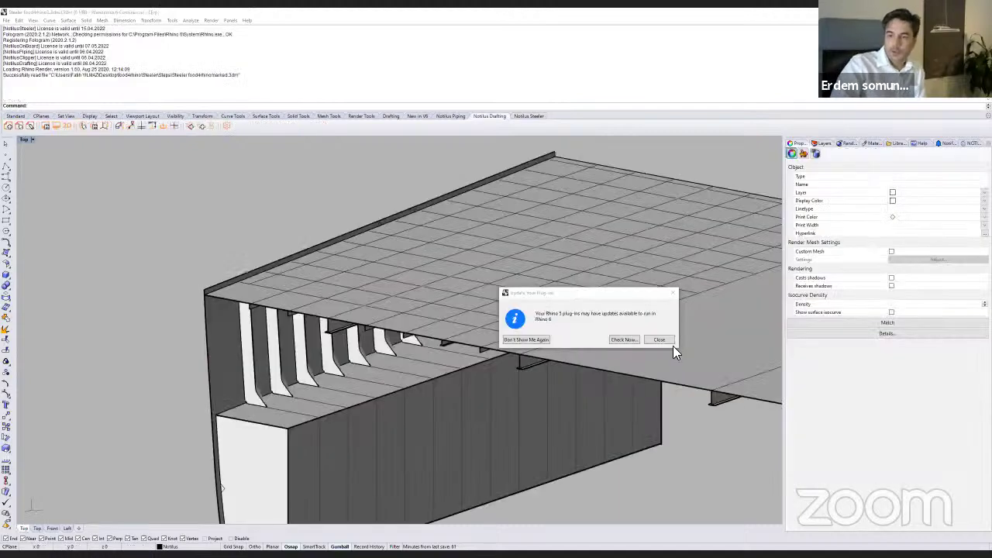
pyautogui.moveTo(442, 284); pyautogui.dragTo(133, 145, button='right')
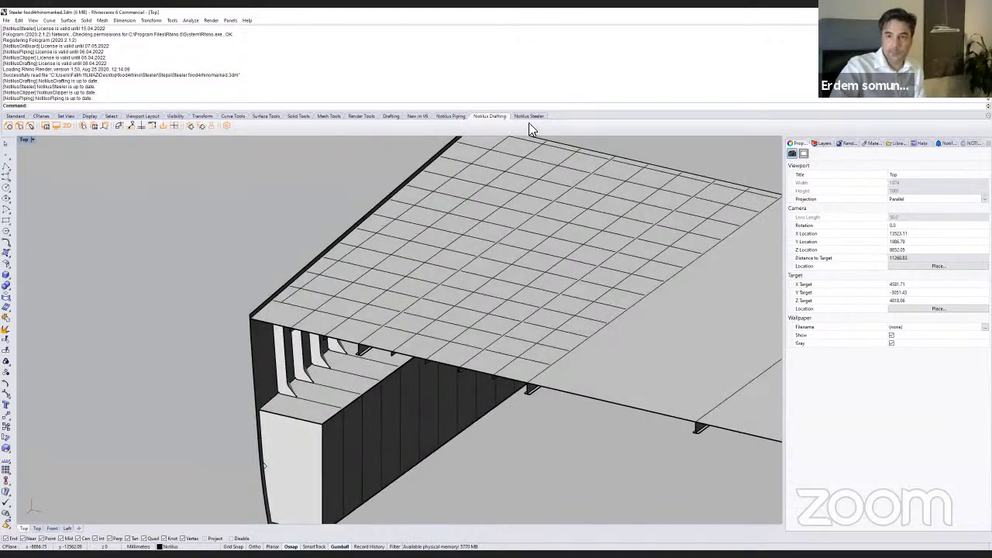
pyautogui.click(529, 116)
pyautogui.scroll(3, 454, 277)
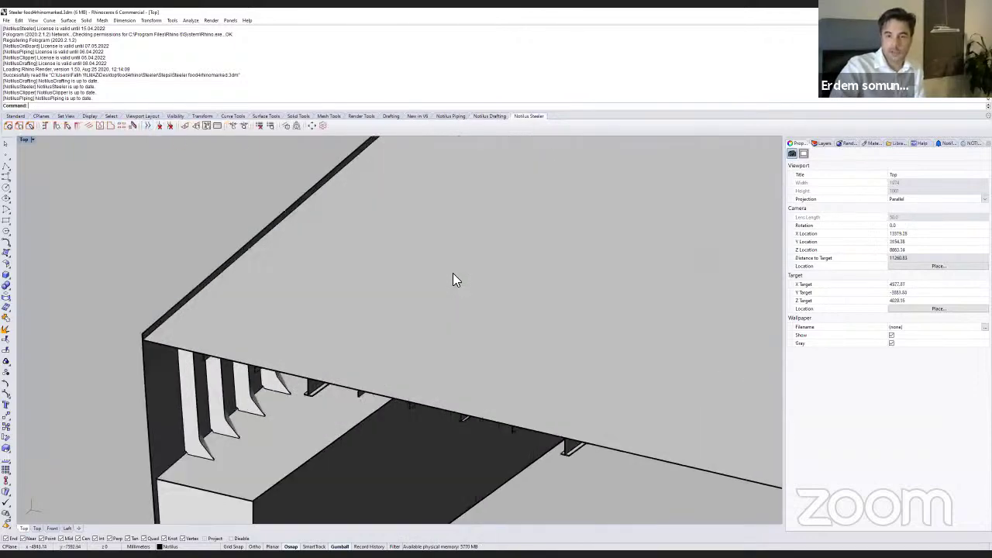
pyautogui.click(349, 290)
pyautogui.scroll(-3, 383, 280)
pyautogui.moveTo(384, 280)
pyautogui.mouseDown(button='right')
pyautogui.moveTo(388, 295)
pyautogui.moveTo(377, 299)
pyautogui.moveTo(400, 291)
pyautogui.mouseUp(button='right')
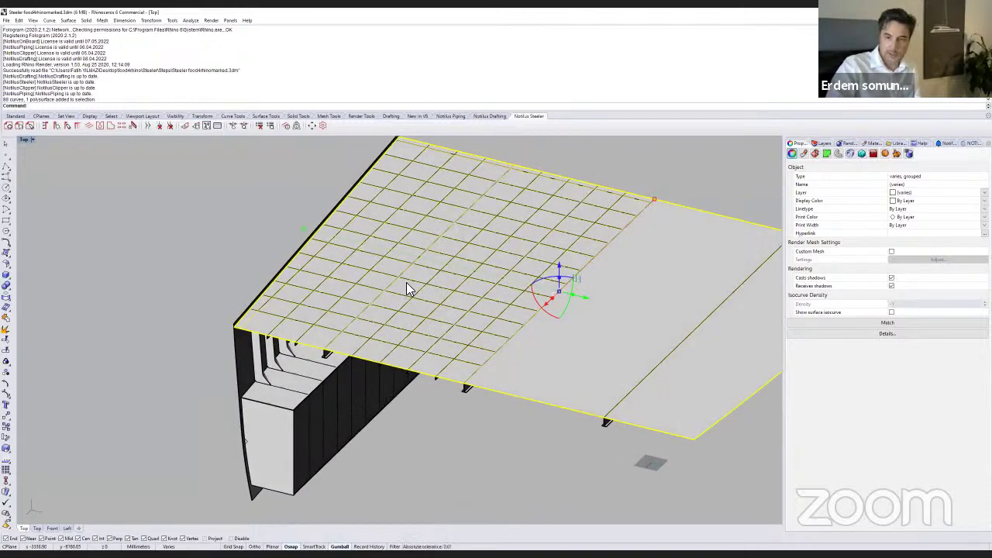
pyautogui.scroll(5, 411, 279)
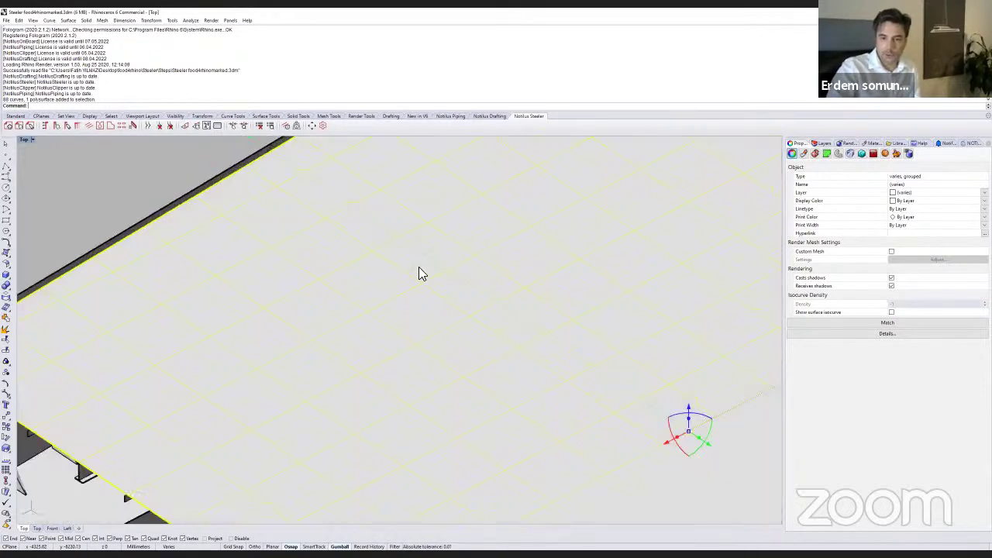
pyautogui.moveTo(418, 273); pyautogui.dragTo(256, 296, button='right')
pyautogui.press('Escape')
pyautogui.scroll(-4, 277, 375)
pyautogui.moveTo(278, 375); pyautogui.dragTo(305, 302, button='right')
pyautogui.scroll(-2, 305, 303)
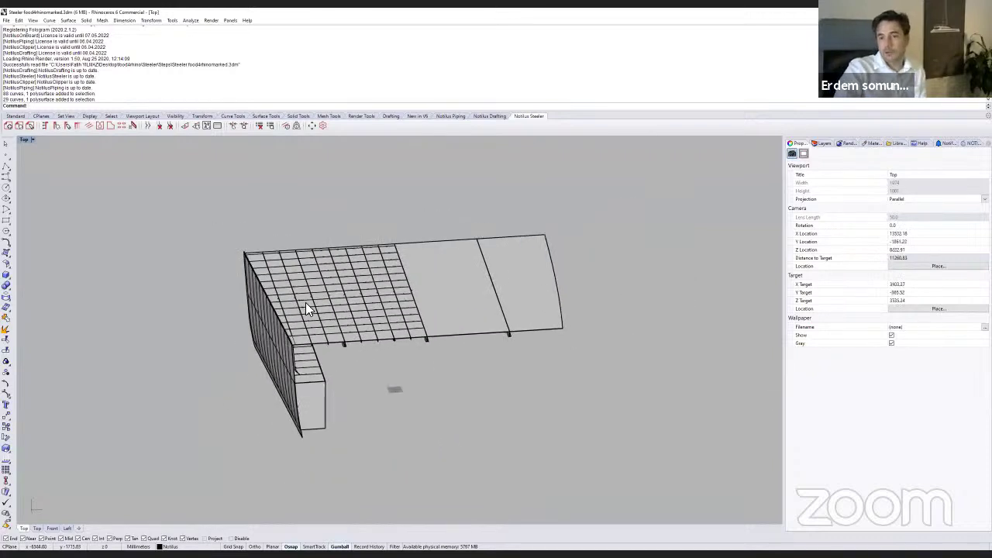
# Select the whole marked structure and generate flat nesting outlines of its parts
pyautogui.click(184, 124)
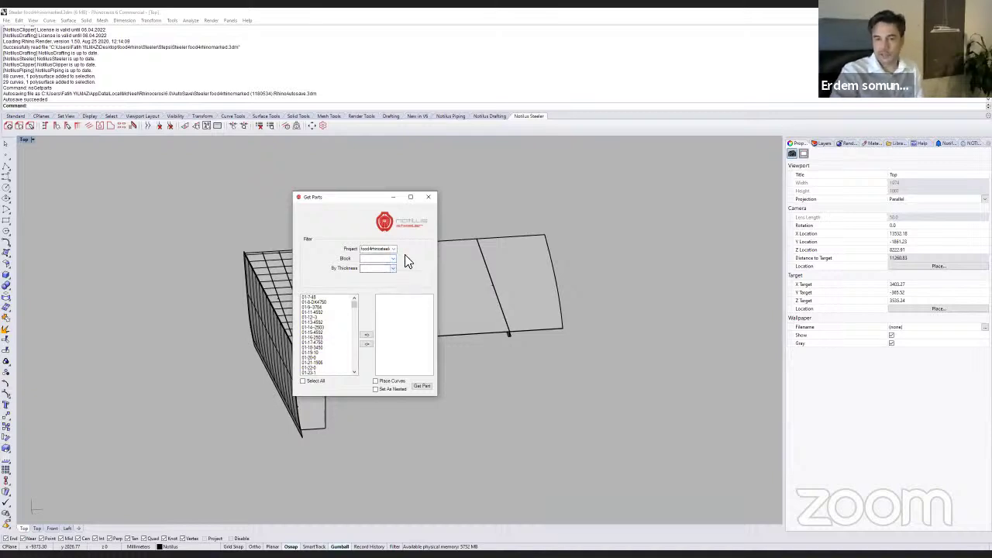
pyautogui.click(429, 197)
pyautogui.scroll(3, 341, 264)
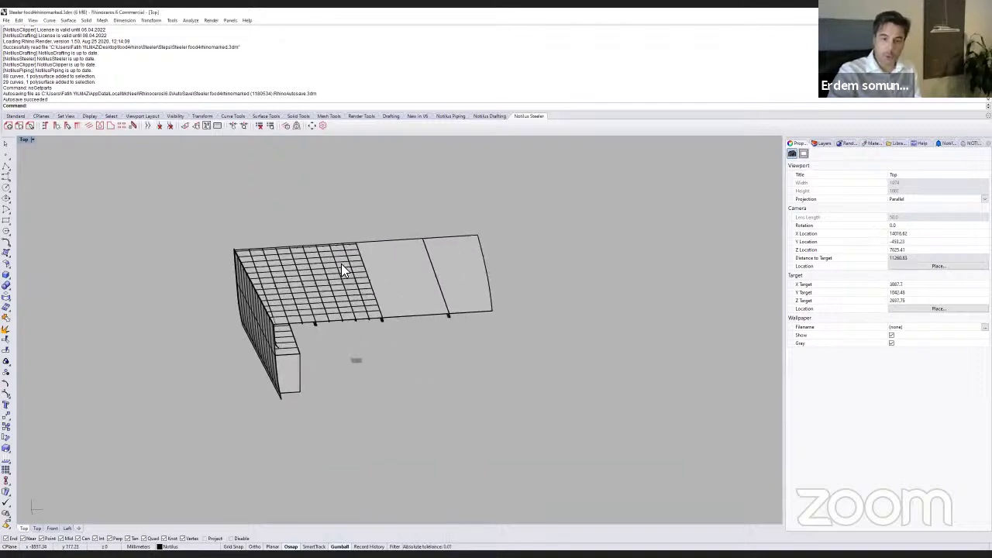
pyautogui.moveTo(539, 187); pyautogui.dragTo(233, 418)
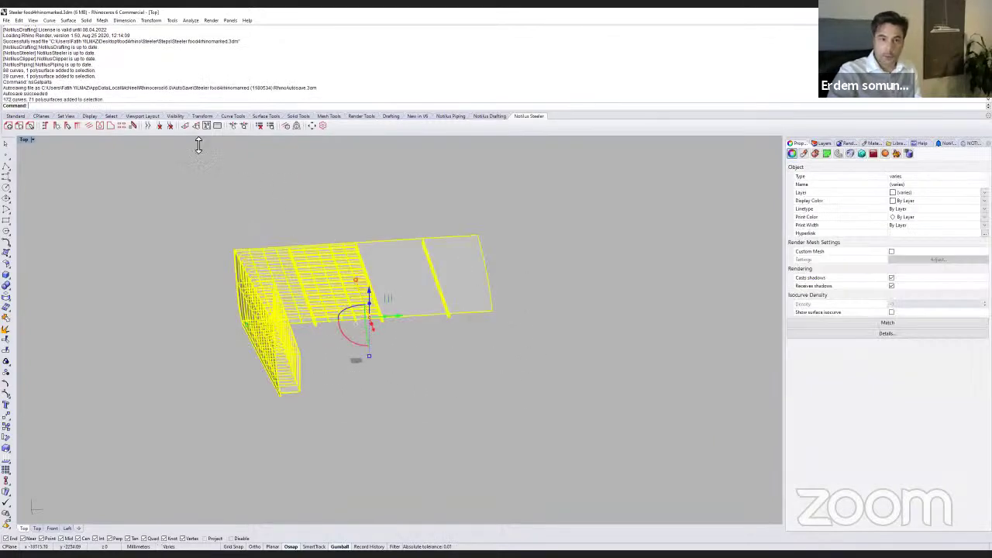
pyautogui.click(185, 124)
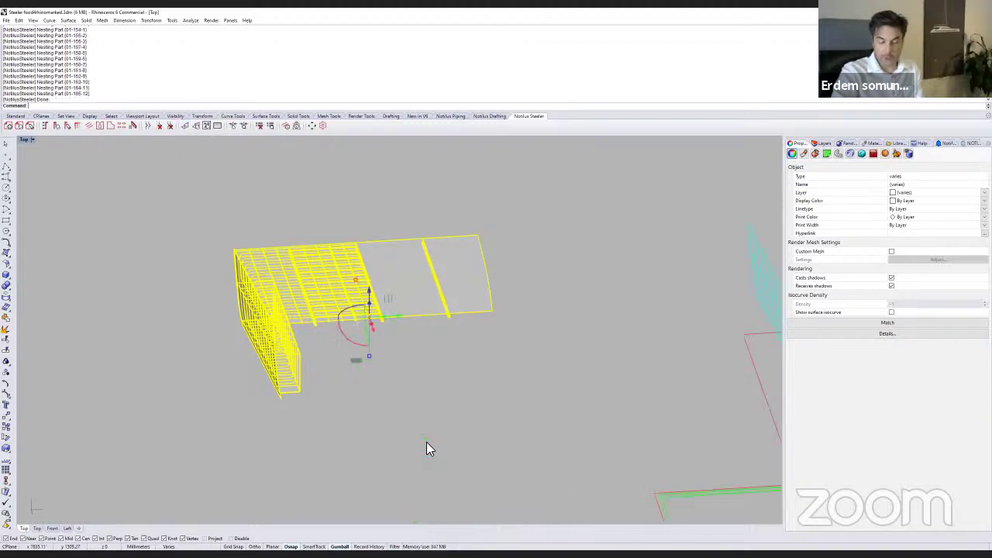
# Clear the selection and set the view to world Top to show the nesting outlines in plan
pyautogui.scroll(-10, 310, 345)
pyautogui.click(385, 363)
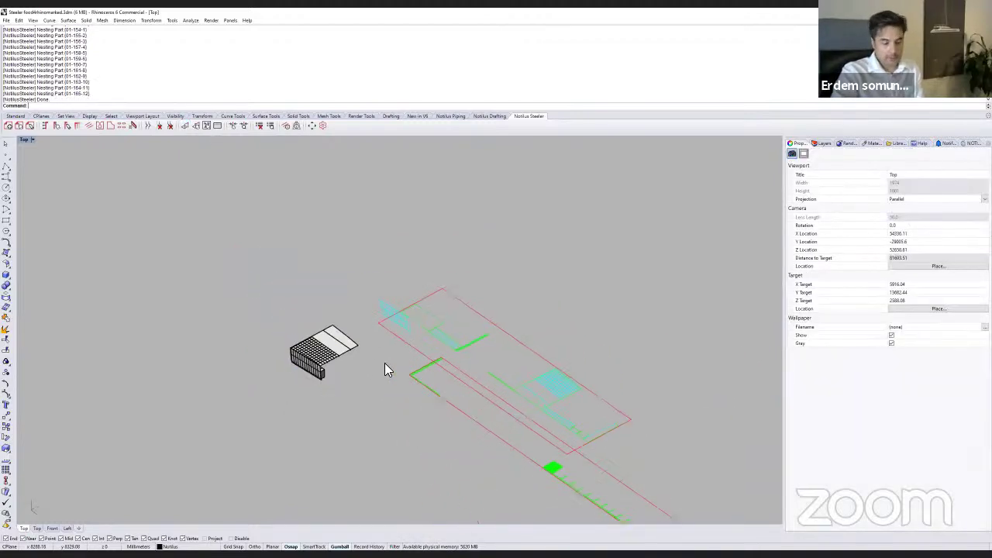
pyautogui.scroll(-3, 423, 321)
pyautogui.write('tt')
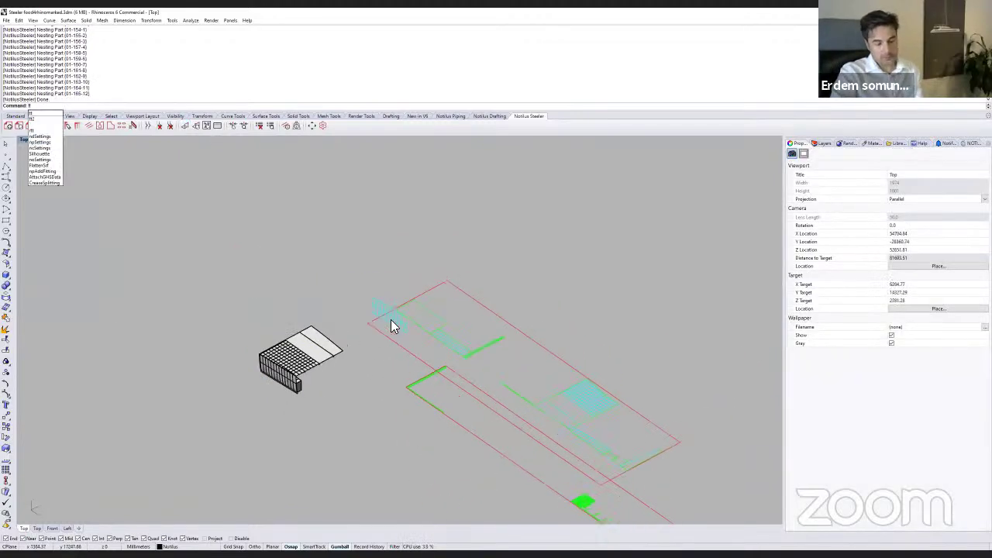
pyautogui.write('op')
pyautogui.press('Return')
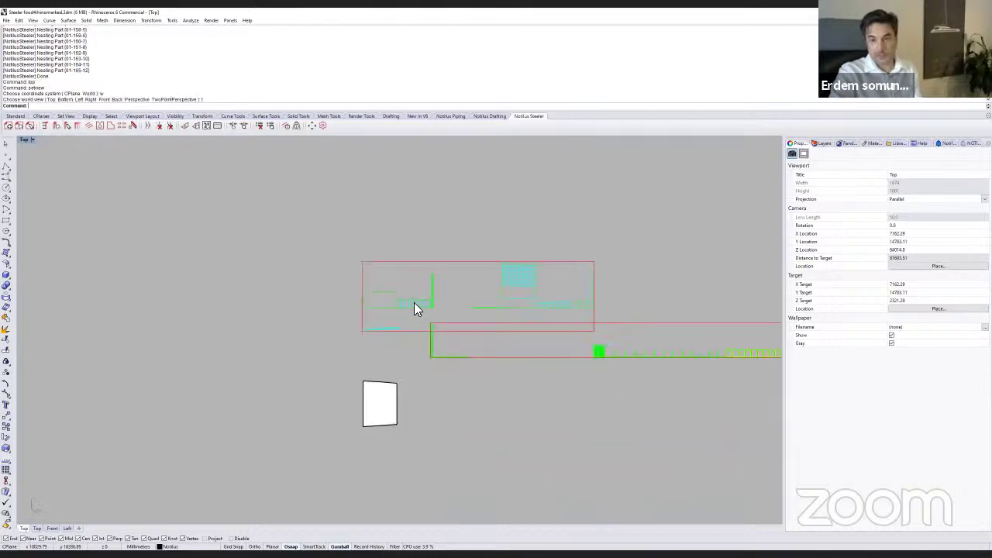
# Examine the plate thickness labels and the marked part outlines inside the red nesting frames
pyautogui.moveTo(403, 323); pyautogui.dragTo(217, 338, button='right')
pyautogui.scroll(5, 393, 387)
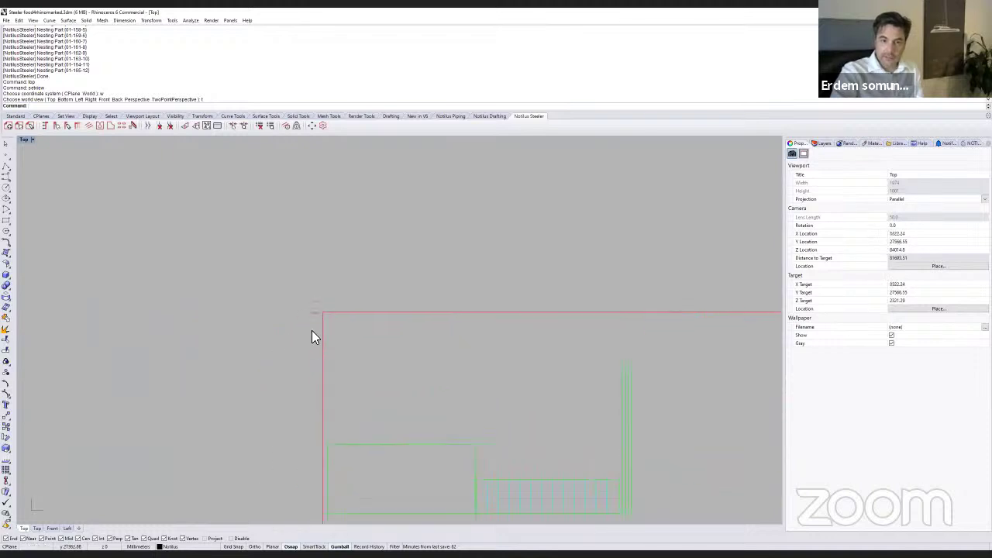
pyautogui.scroll(3, 316, 309)
pyautogui.scroll(-1, 315, 307)
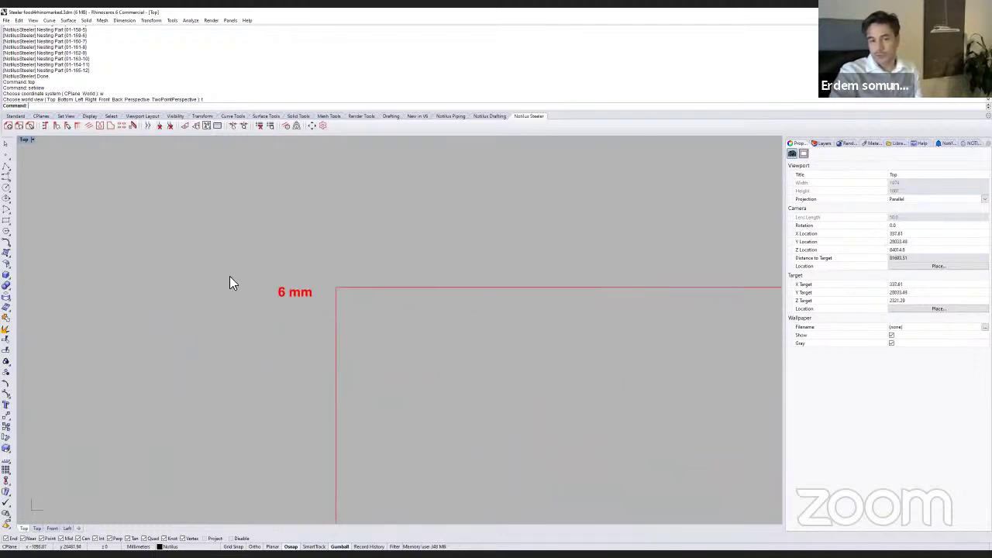
pyautogui.scroll(-3, 230, 283)
pyautogui.scroll(5, 323, 308)
pyautogui.scroll(-3, 372, 383)
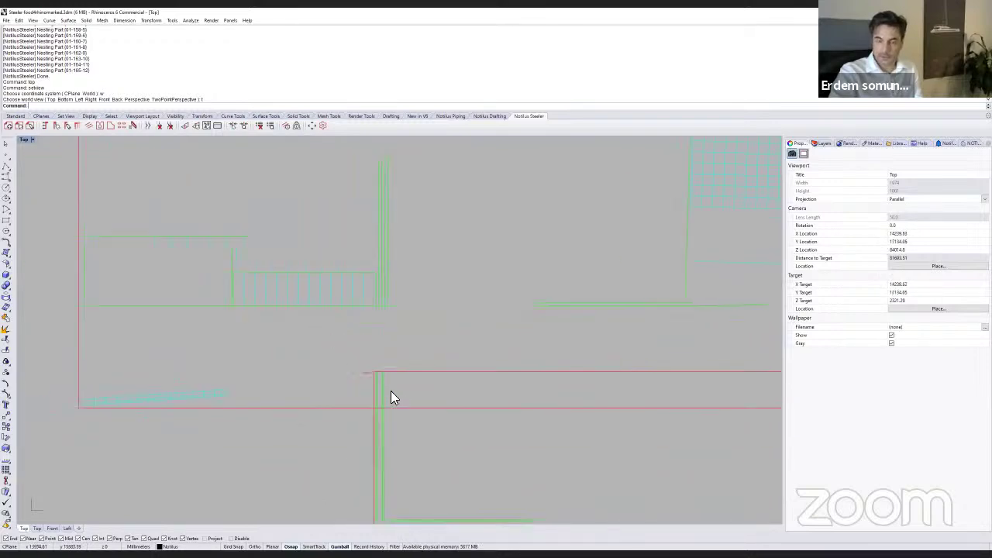
pyautogui.scroll(-2, 391, 390)
pyautogui.scroll(3, 442, 377)
# Move the grouped outline of the long rectangular part with vertical marking lines to the empty area above the nesting frames
pyautogui.click(345, 332)
pyautogui.scroll(-3, 349, 414)
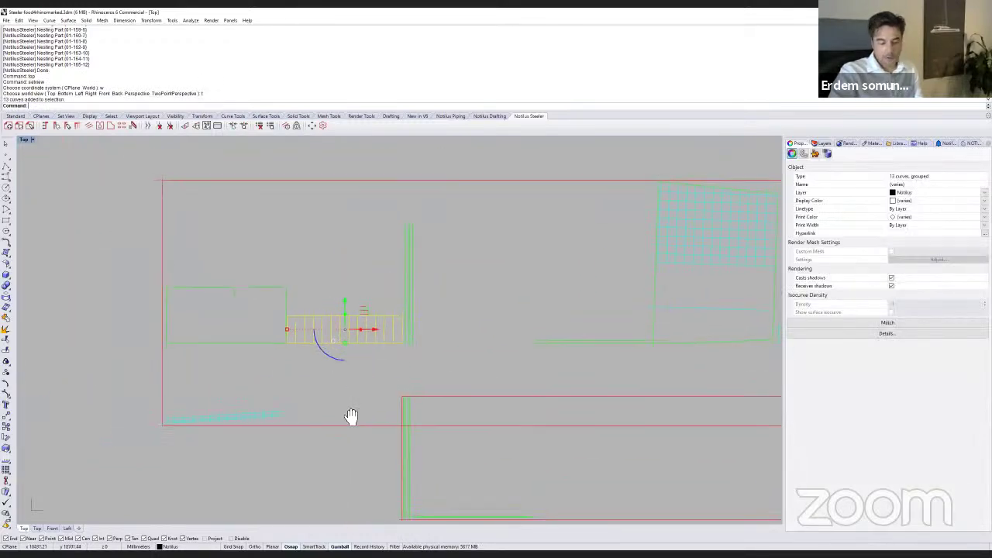
pyautogui.scroll(-1, 337, 405)
pyautogui.write('m')
pyautogui.press('Return')
pyautogui.scroll(-1, 432, 359)
pyautogui.moveTo(431, 359); pyautogui.dragTo(323, 473, button='right')
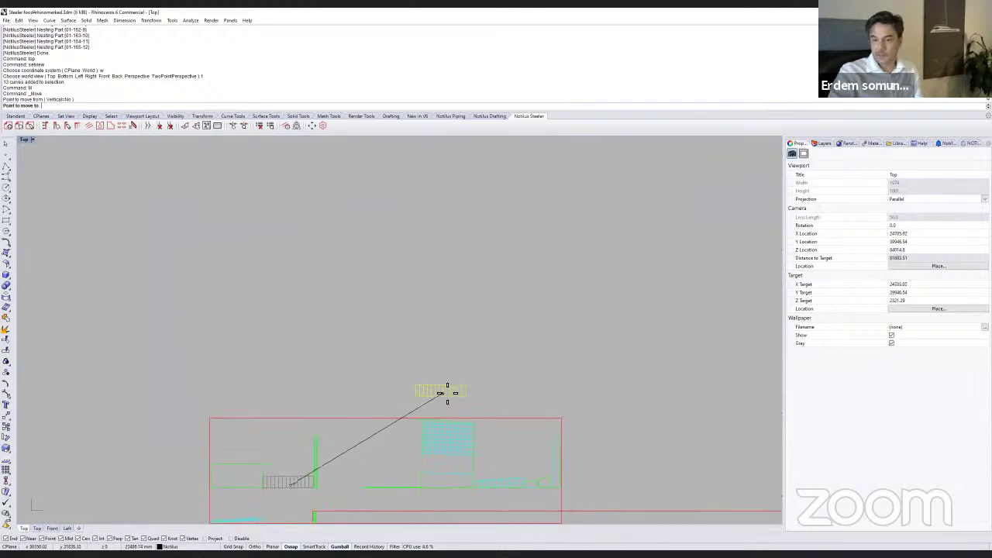
pyautogui.scroll(3, 436, 381)
pyautogui.scroll(5, 403, 364)
pyautogui.click(404, 364)
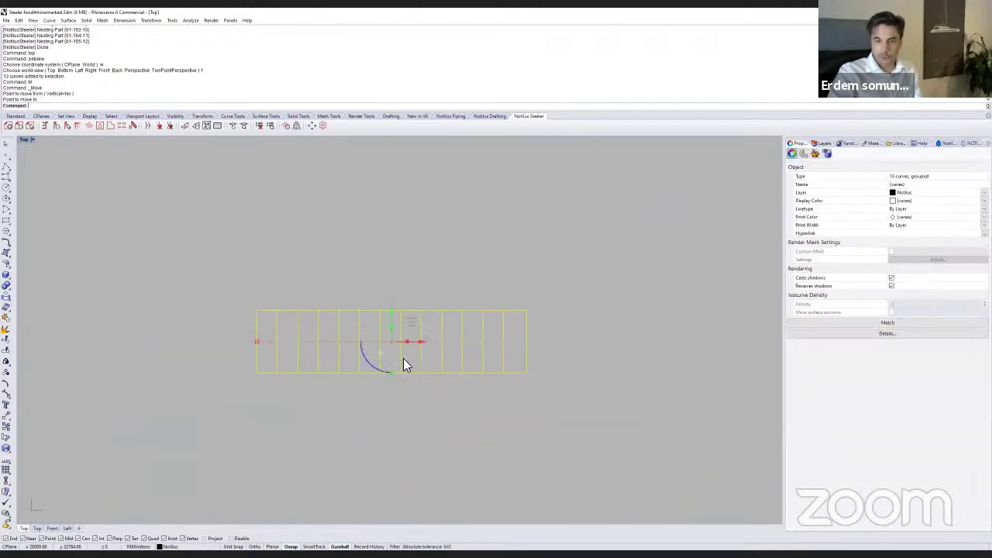
pyautogui.press('Escape')
# Draw an 8000 by 2000 mm plate rectangle starting below the lower-left corner of the isolated part outline
pyautogui.write('rec')
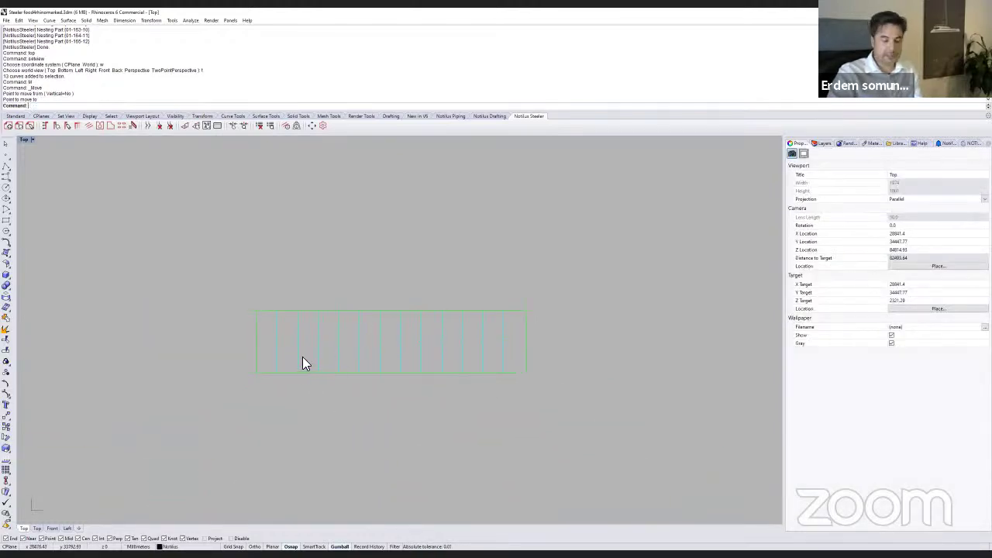
pyautogui.press('Return')
pyautogui.click(232, 388)
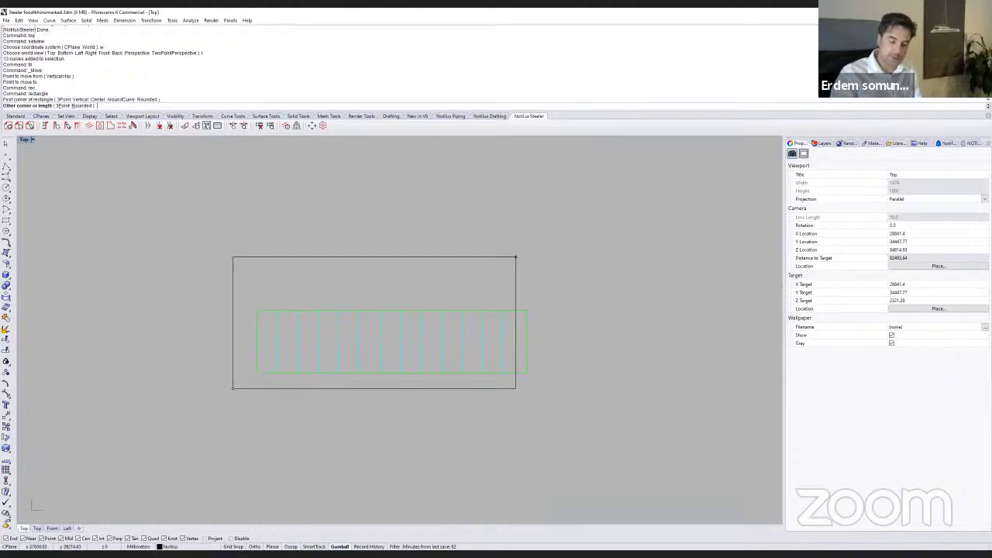
pyautogui.write('@8000')
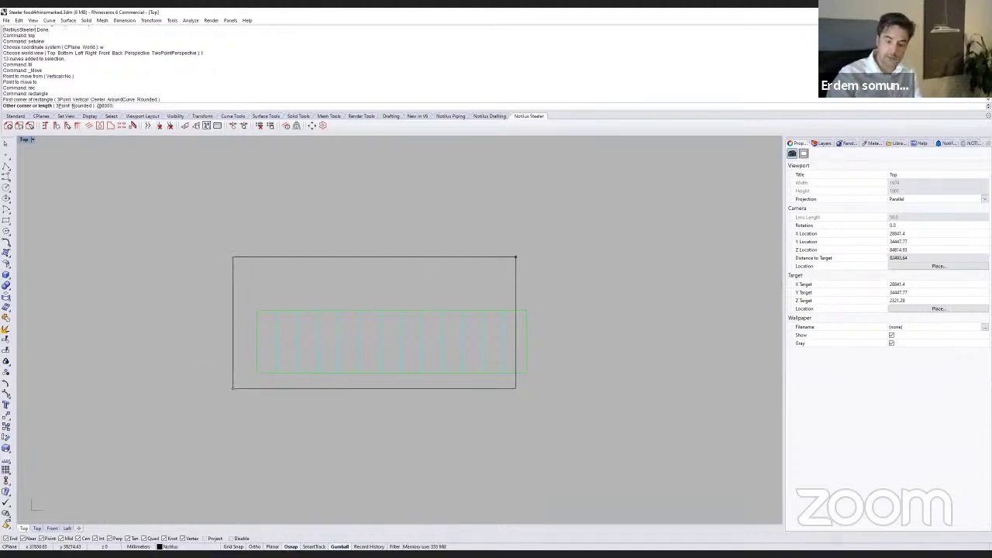
pyautogui.write(',2000')
pyautogui.press('Return')
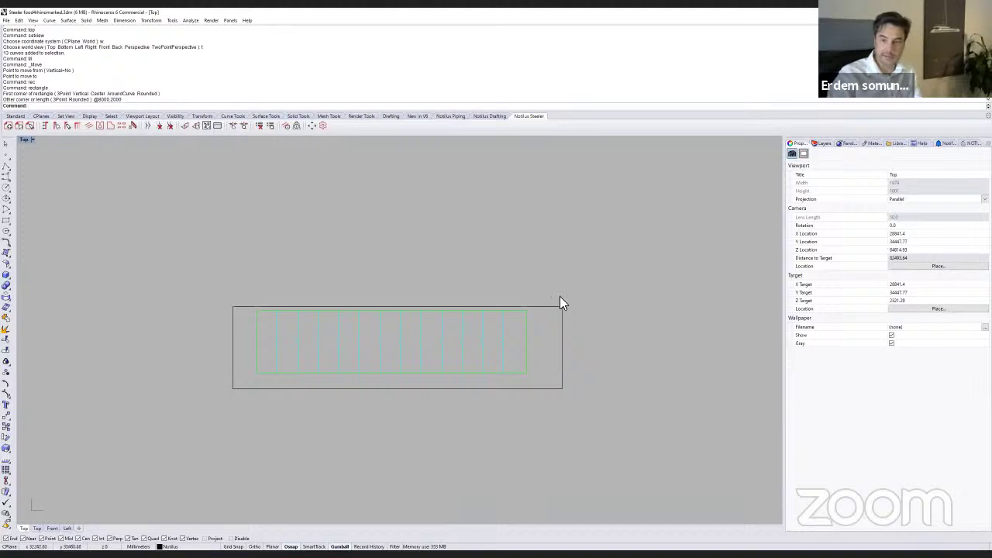
# Move the plate rectangle slightly up so the long part outline lies inside it with clearance above and below
pyautogui.click(562, 318)
pyautogui.write('M')
pyautogui.press('Return')
pyautogui.scroll(2, 504, 337)
pyautogui.click(496, 241)
pyautogui.click(512, 230)
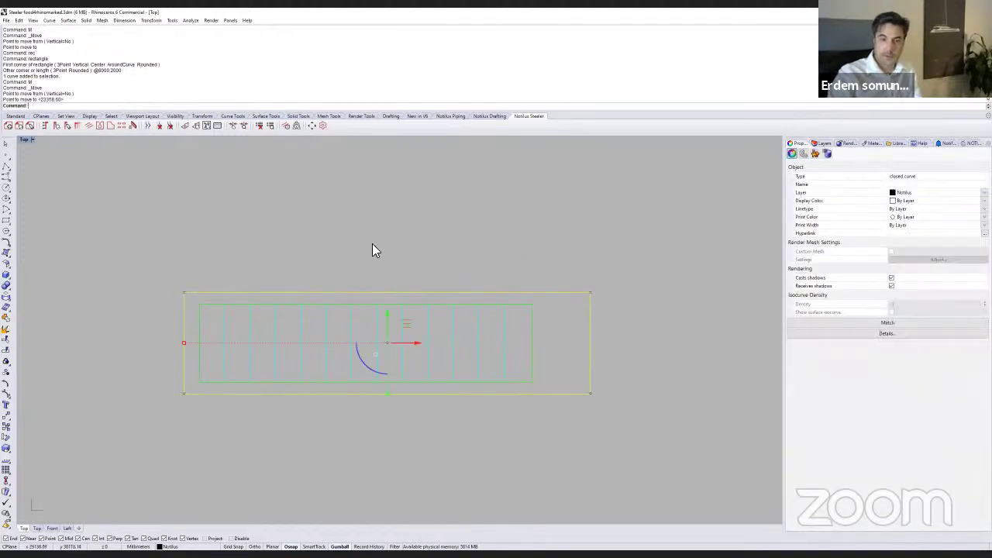
# Create a Notilus Steeler nesting sheet from the plate rectangle and its enclosed part
pyautogui.click(373, 249)
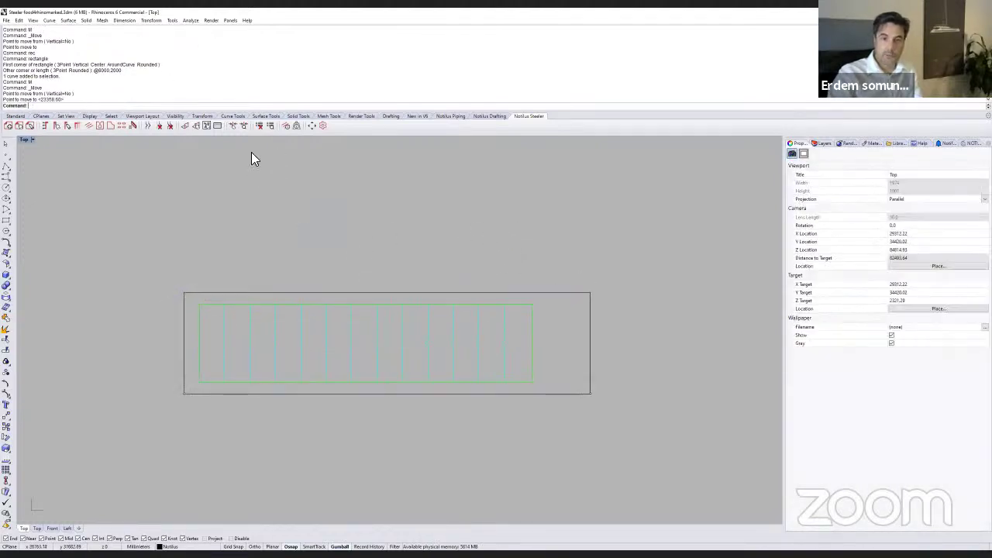
pyautogui.click(217, 127)
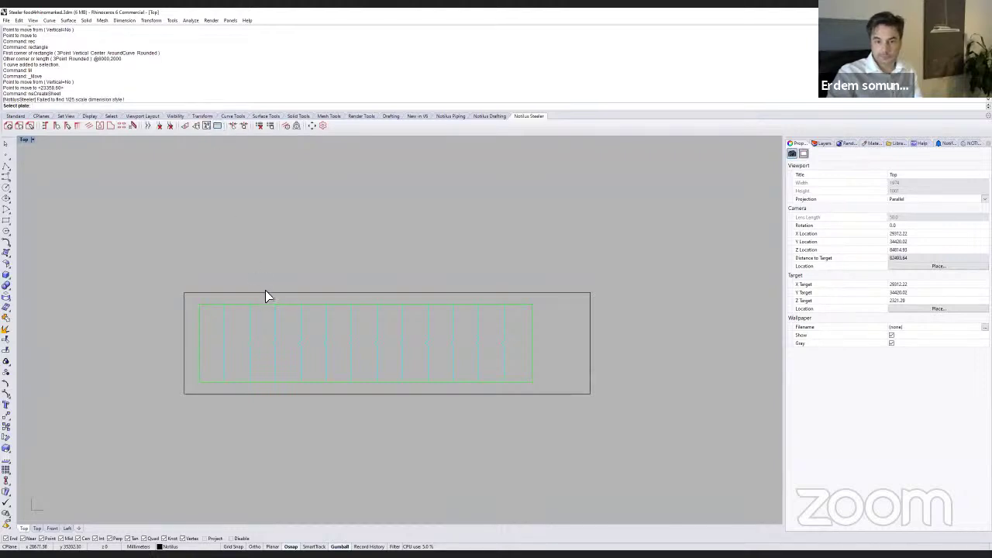
pyautogui.click(276, 314)
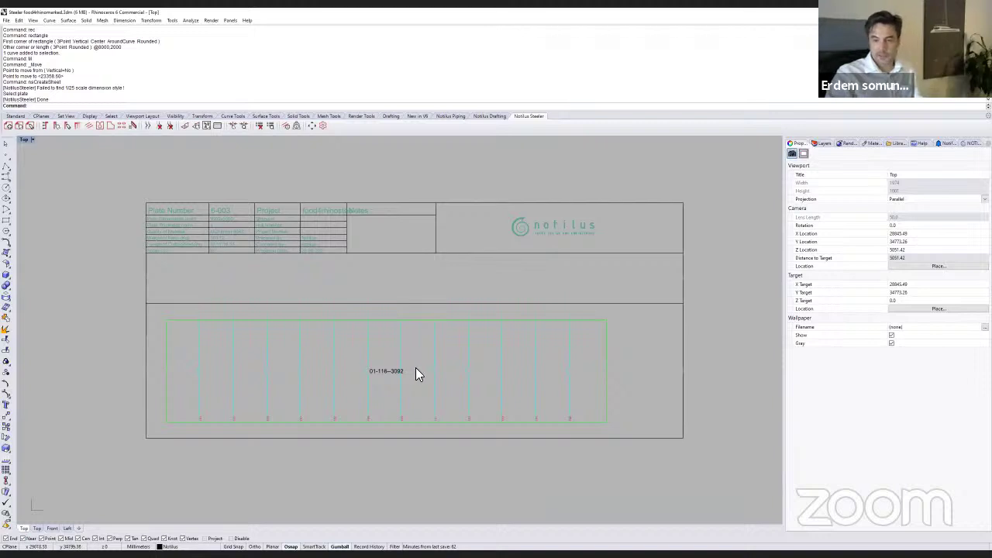
# Examine the marking line labels on the part and the plate data in the sheet's title block
pyautogui.scroll(10, 496, 423)
pyautogui.click(511, 418)
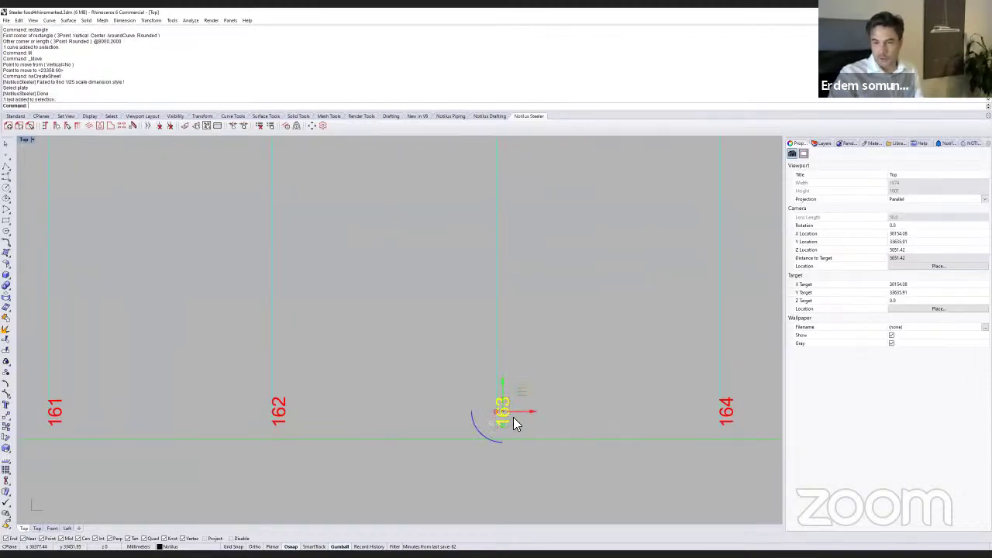
pyautogui.scroll(-10, 513, 417)
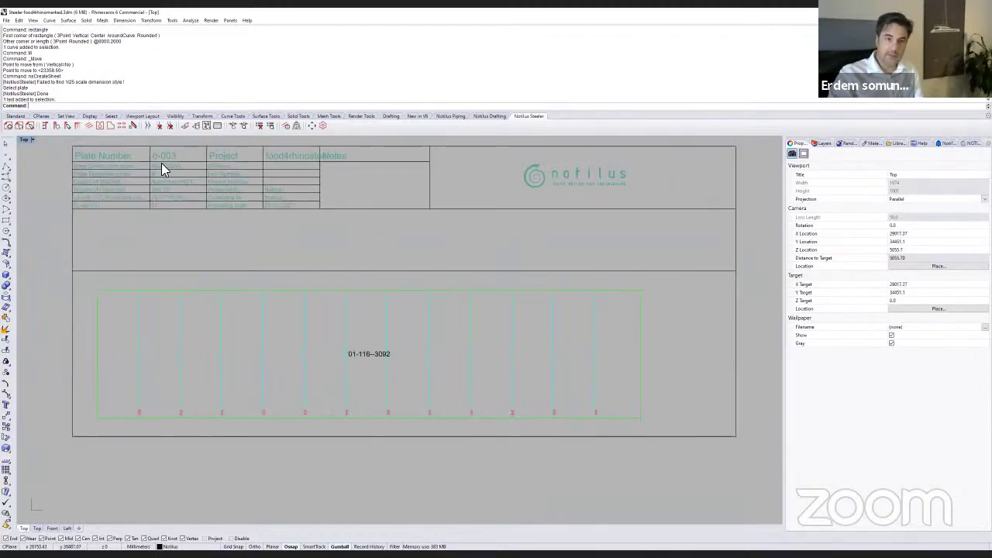
pyautogui.scroll(4, 169, 200)
pyautogui.moveTo(216, 224); pyautogui.dragTo(237, 232, button='right')
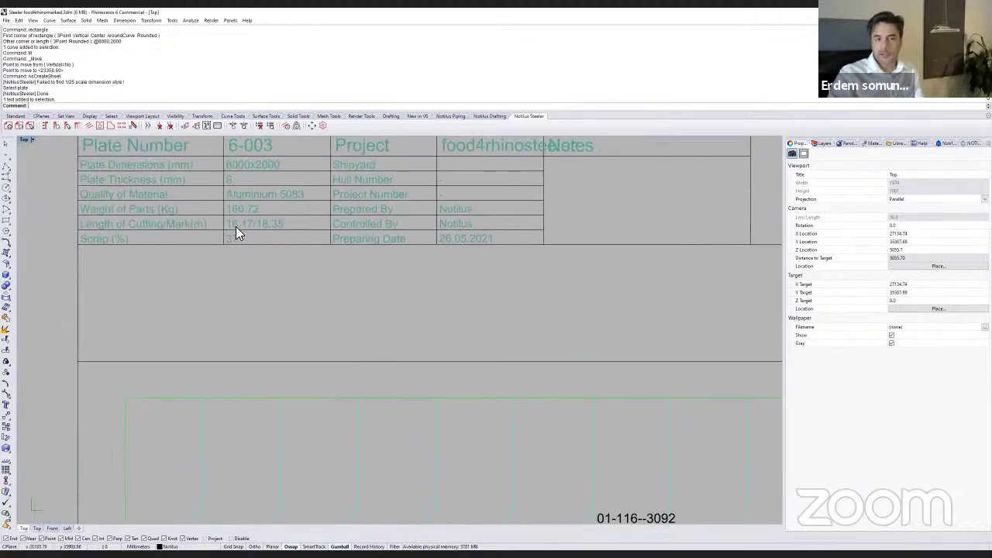
pyautogui.scroll(-4, 350, 275)
pyautogui.scroll(-2, 375, 283)
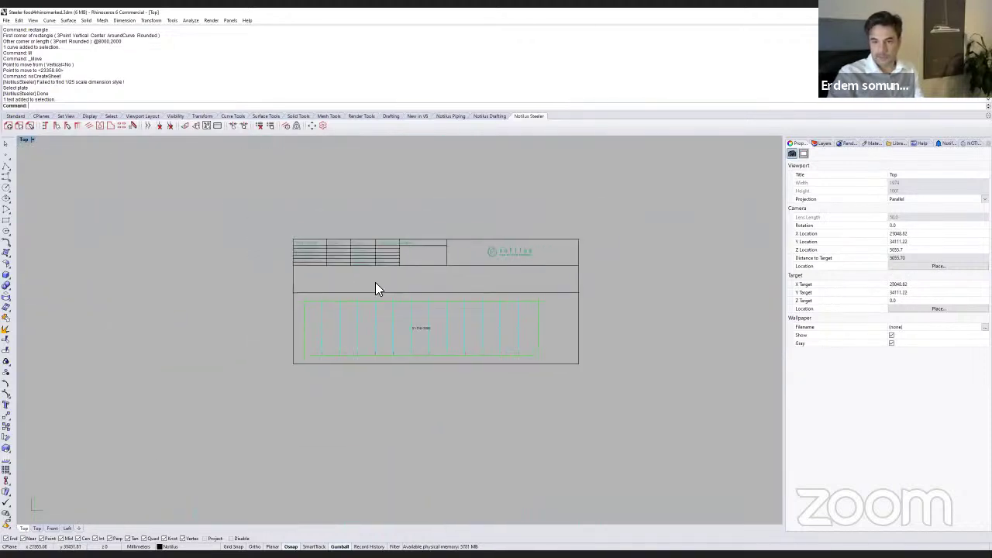
# Delete the nesting sheet and all the flat part outlines with their red nesting frames
pyautogui.press('Home')
pyautogui.press('Home')
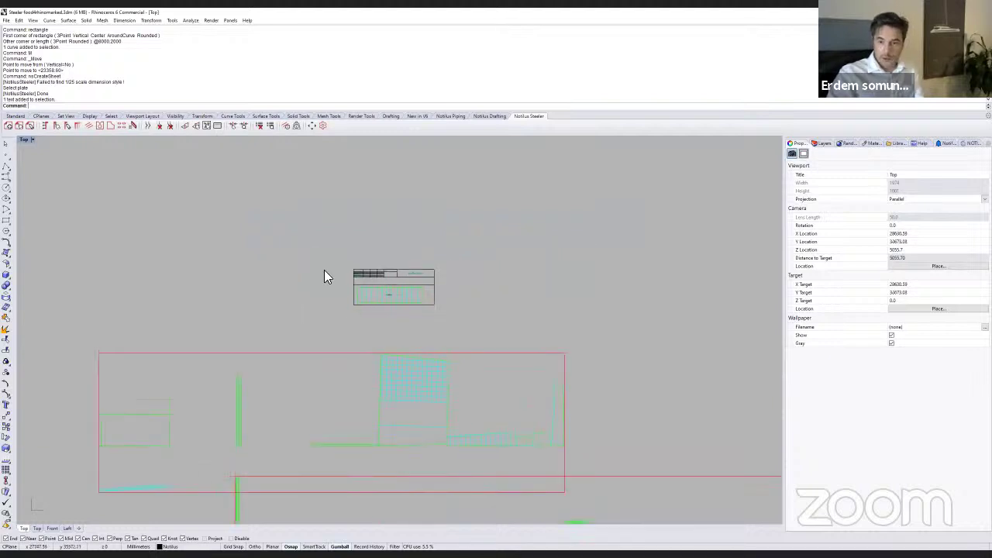
pyautogui.moveTo(579, 364); pyautogui.dragTo(158, 223)
pyautogui.press('Delete')
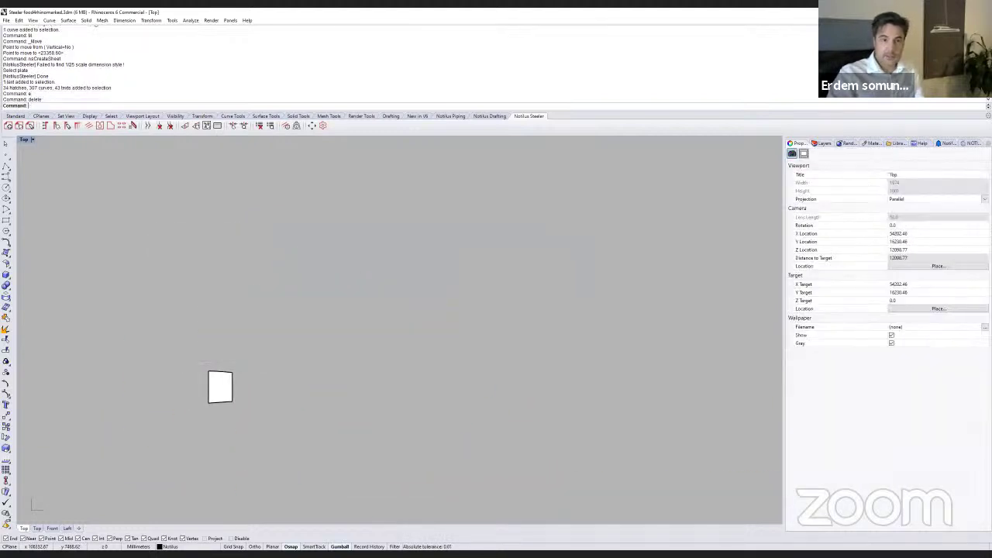
# Review the 3D structure's stiffener information table and the weight report of its parts, closing both windows
pyautogui.keyDown('ctrl'); pyautogui.keyDown('shift'); pyautogui.moveTo(301, 320); pyautogui.dragTo(278, 358, button='right'); pyautogui.keyUp('shift'); pyautogui.keyUp('ctrl')
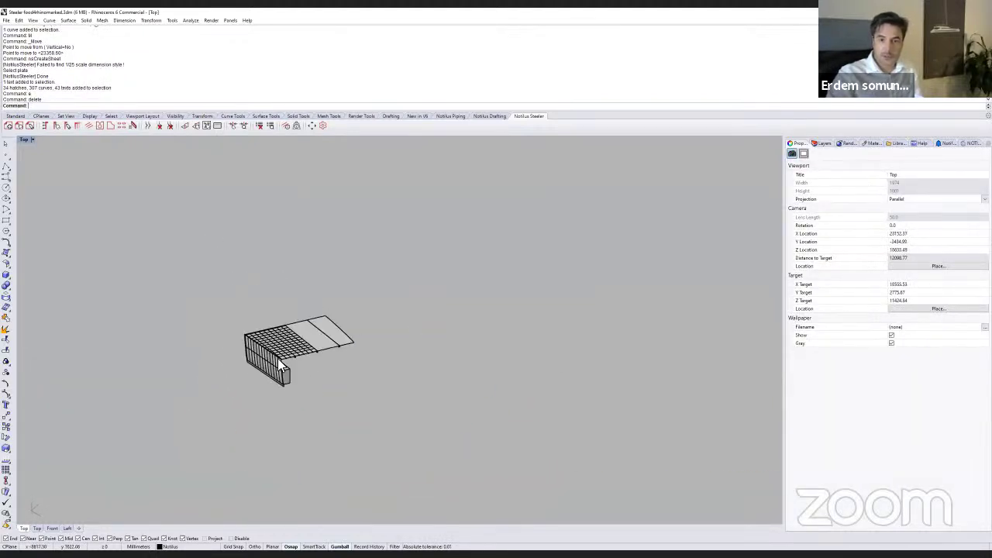
pyautogui.scroll(4, 302, 349)
pyautogui.click(286, 125)
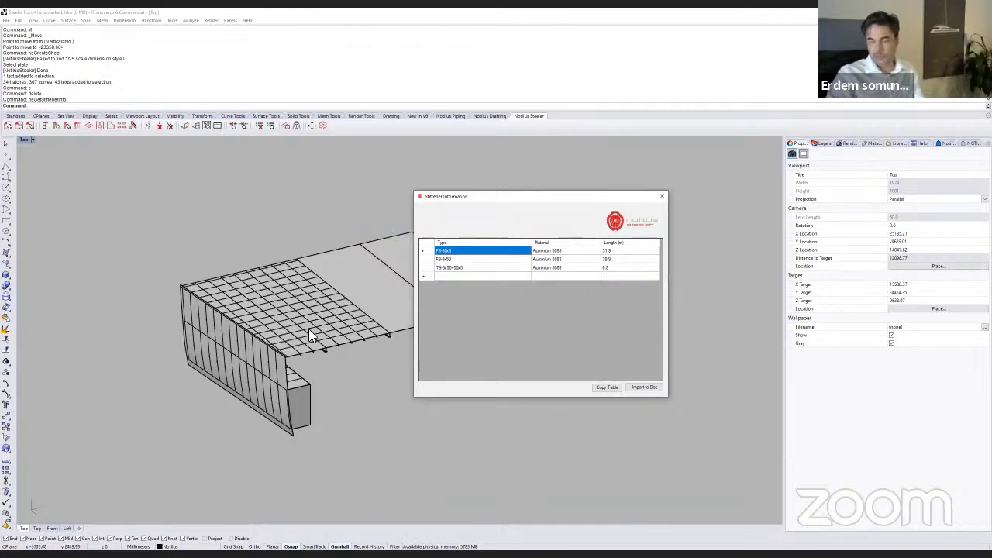
pyautogui.click(663, 199)
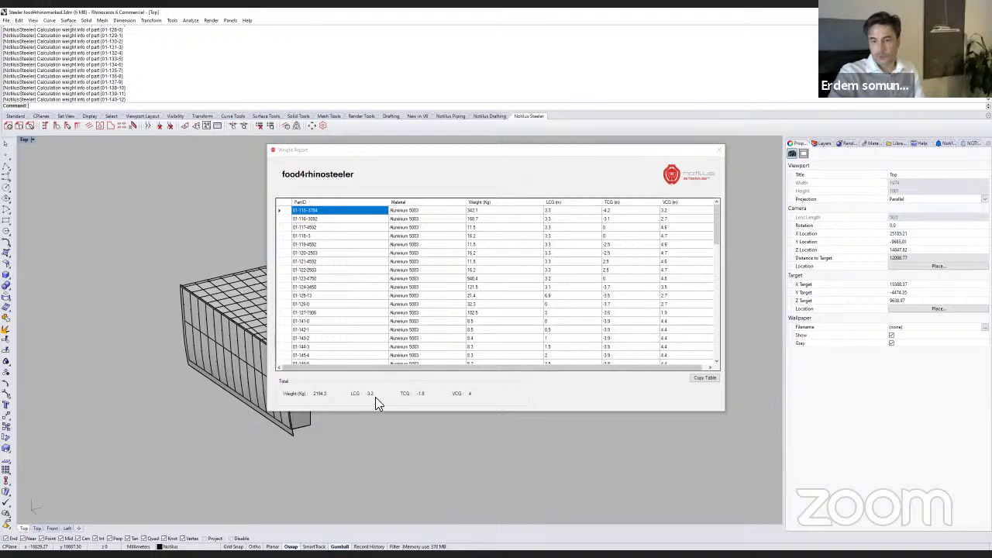
pyautogui.click(716, 203)
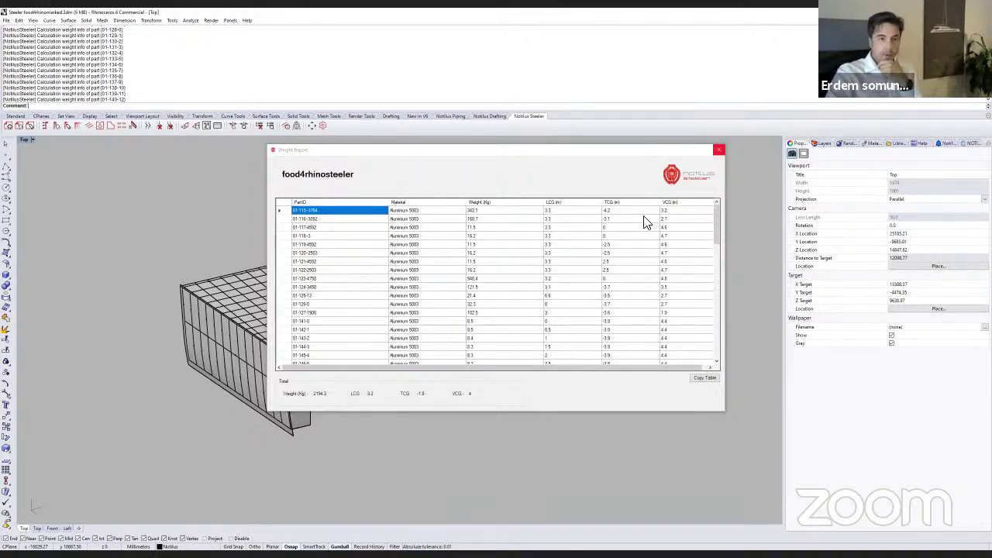
pyautogui.press('Escape')
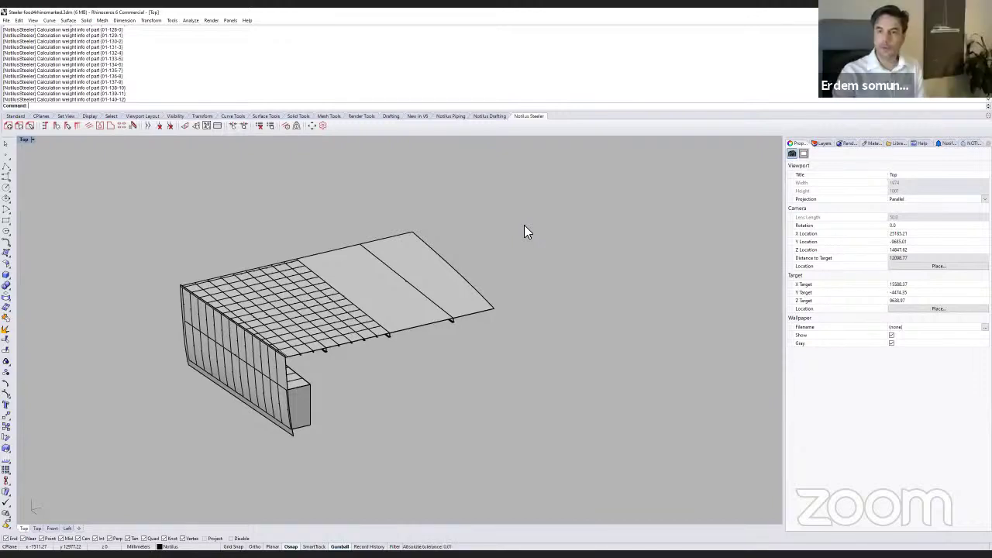
# Examine the side frames and brackets between the hull side and the lower platform from inside the structure
pyautogui.click(453, 116)
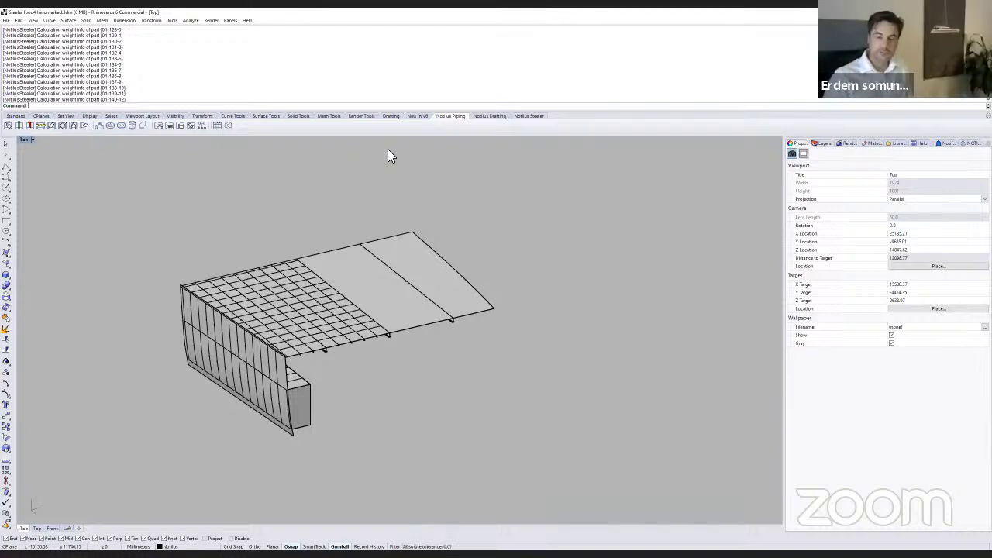
pyautogui.moveTo(334, 311)
pyautogui.mouseDown(button='right')
pyautogui.moveTo(240, 358)
pyautogui.moveTo(344, 392)
pyautogui.mouseUp(button='right')
pyautogui.scroll(3, 324, 359)
pyautogui.scroll(3, 314, 352)
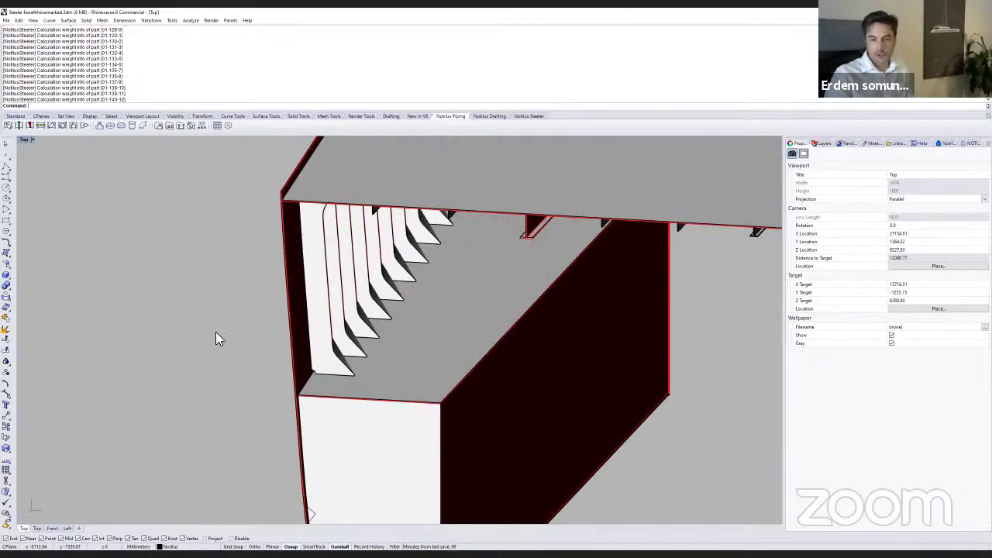
pyautogui.scroll(-2, 292, 311)
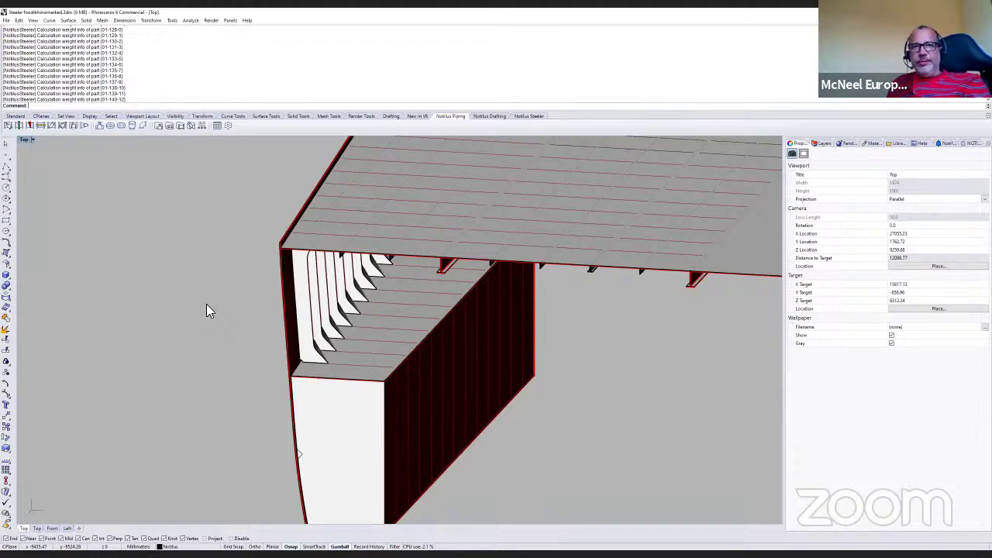
pyautogui.moveTo(237, 285); pyautogui.dragTo(327, 341, button='right')
pyautogui.scroll(6, 327, 341)
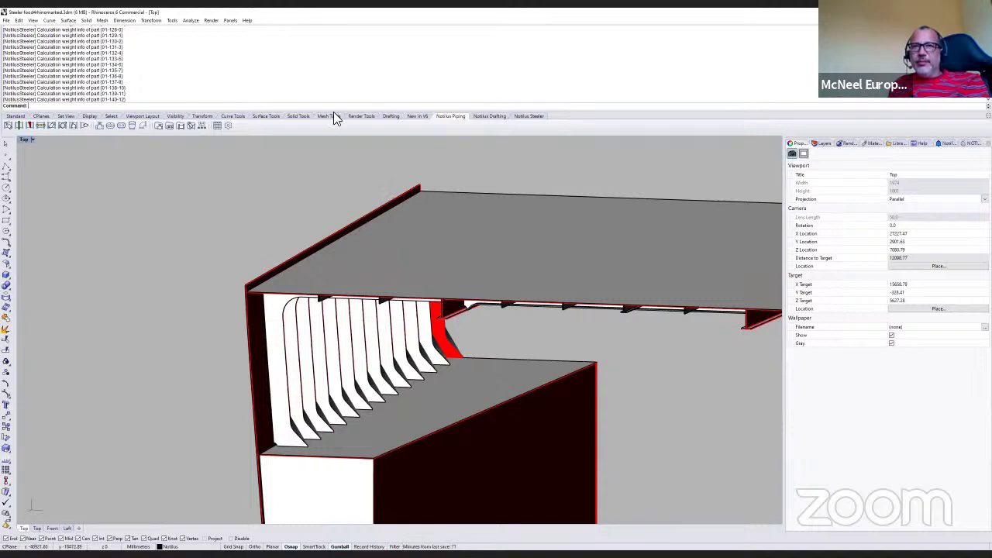
# Examine the deck's overall layout and how the longitudinal stiffeners and girders meet the frames beneath it
pyautogui.scroll(-3, 245, 208)
pyautogui.moveTo(203, 281); pyautogui.dragTo(230, 297, button='right')
pyautogui.scroll(-3, 225, 294)
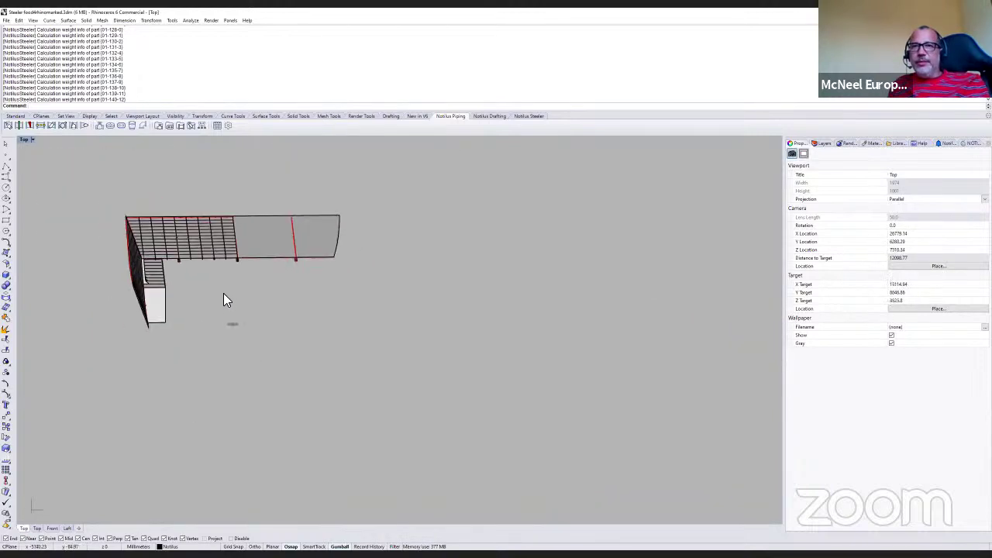
pyautogui.scroll(6, 167, 263)
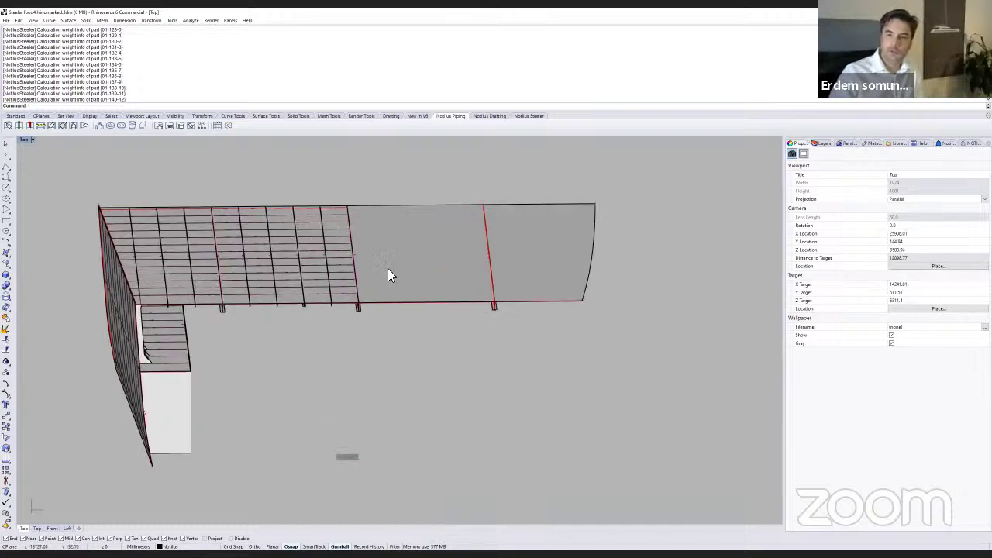
pyautogui.moveTo(421, 399); pyautogui.dragTo(382, 349, button='right')
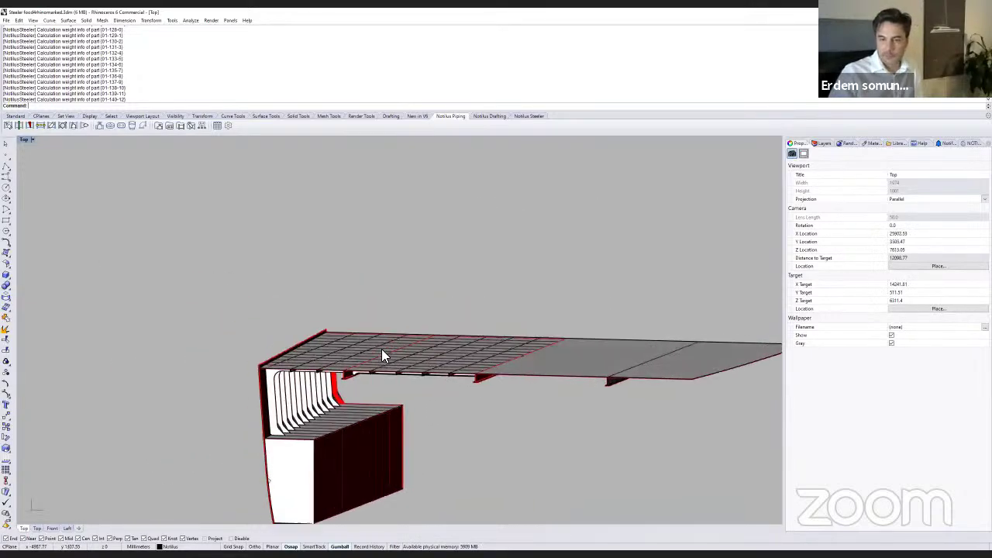
pyautogui.scroll(6, 382, 349)
pyautogui.scroll(3, 400, 338)
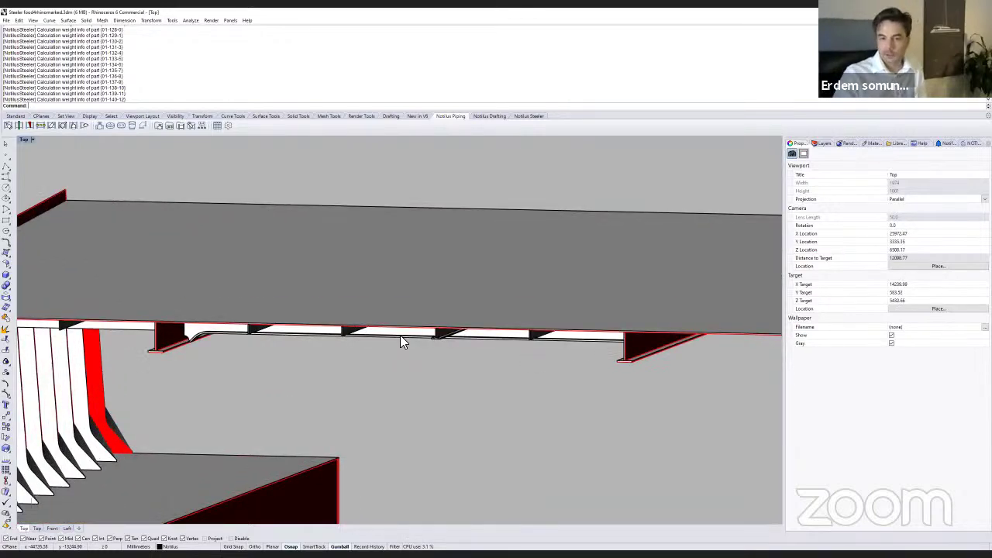
pyautogui.scroll(3, 401, 337)
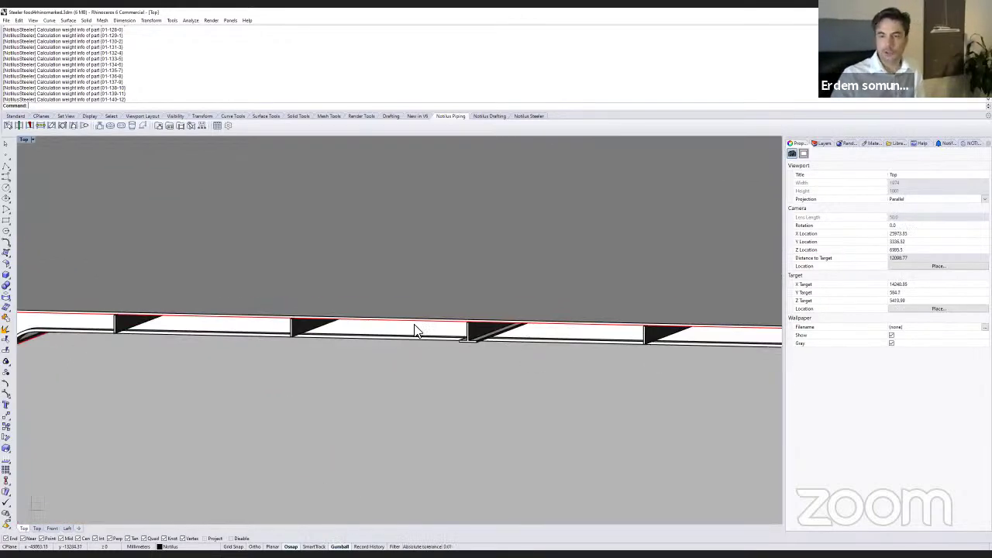
pyautogui.scroll(-8, 417, 331)
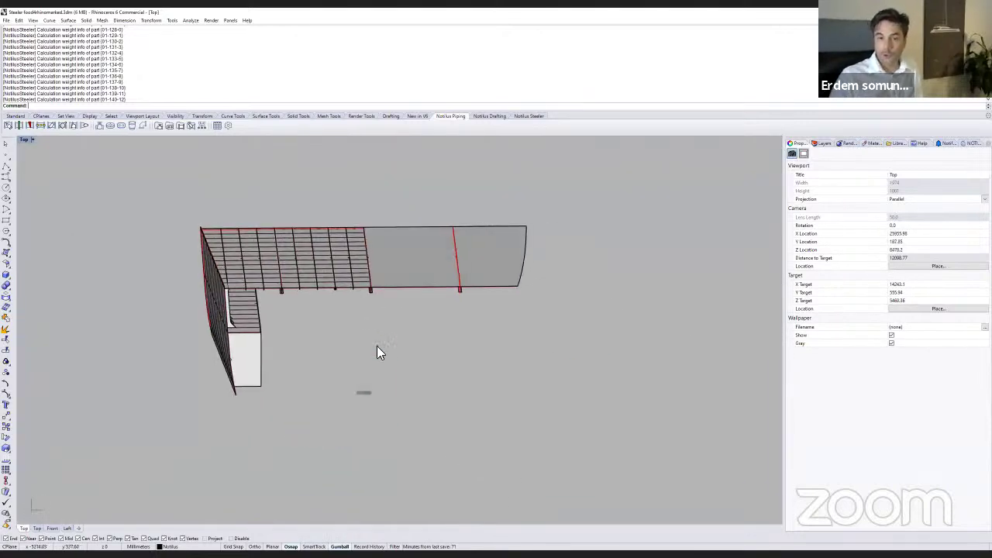
# Open the part properties of the frame at position 12, inspect its plate field, and close without updating
pyautogui.moveTo(379, 362)
pyautogui.mouseDown(button='right')
pyautogui.moveTo(354, 317)
pyautogui.moveTo(403, 256)
pyautogui.mouseUp(button='right')
pyautogui.click(529, 116)
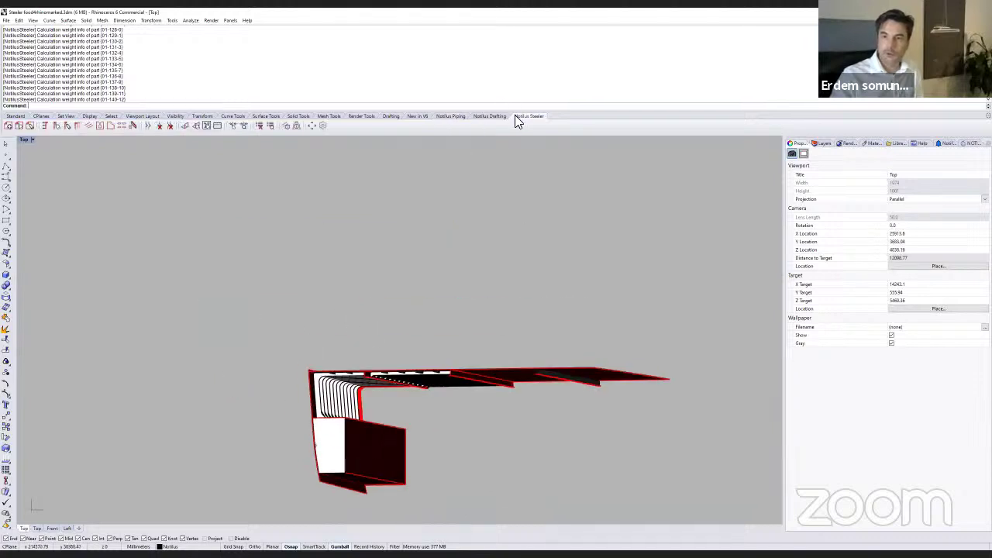
pyautogui.click(70, 126)
pyautogui.scroll(5, 394, 318)
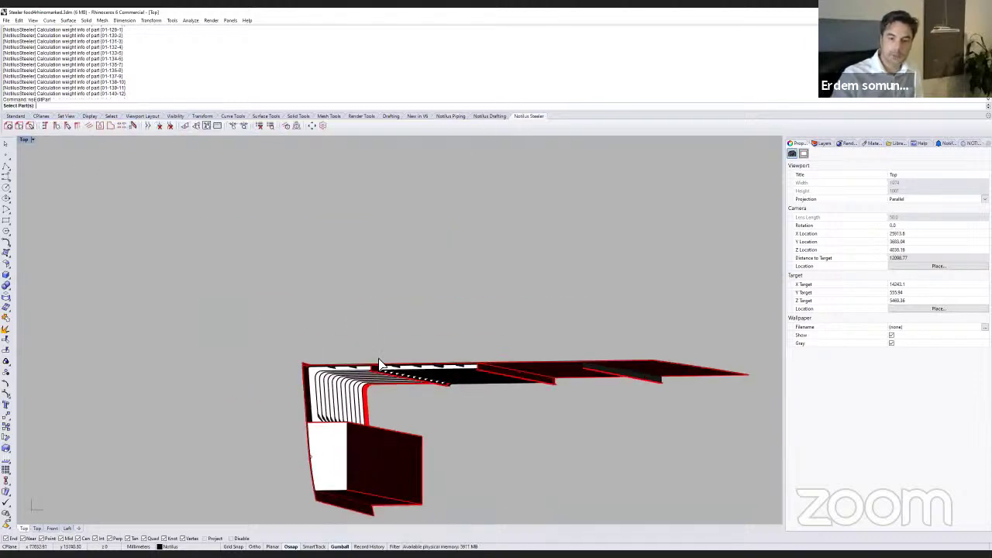
pyautogui.scroll(3, 394, 290)
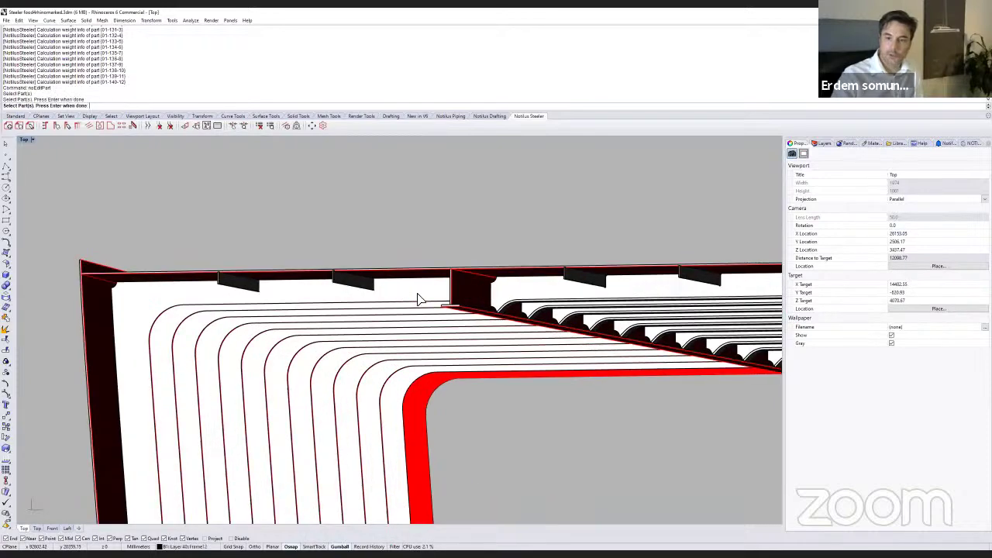
pyautogui.press('Return')
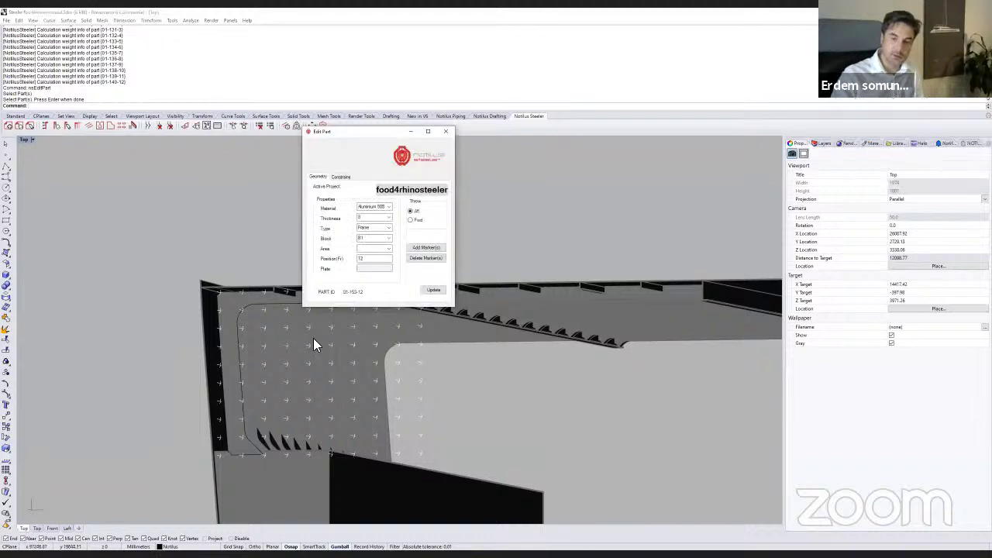
pyautogui.click(374, 268)
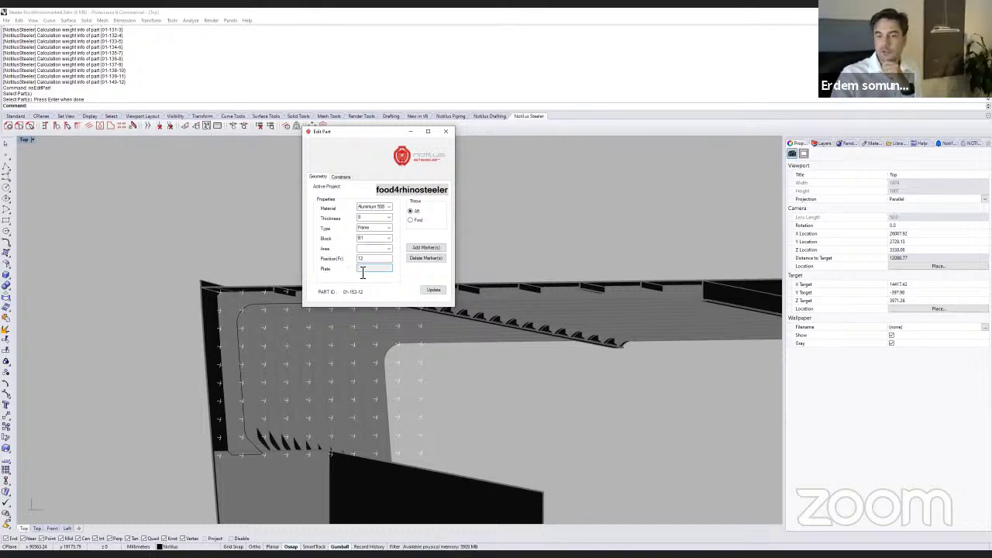
pyautogui.click(448, 133)
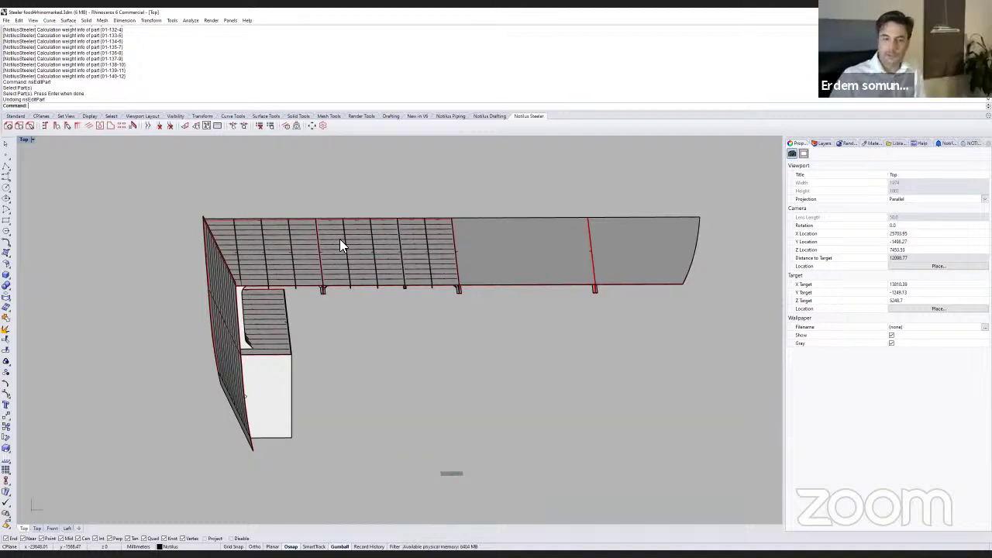
# Look over the frame types offered for adding frames, close without choosing one, and bring up the Notilus Drafting tools
pyautogui.scroll(-3, 340, 239)
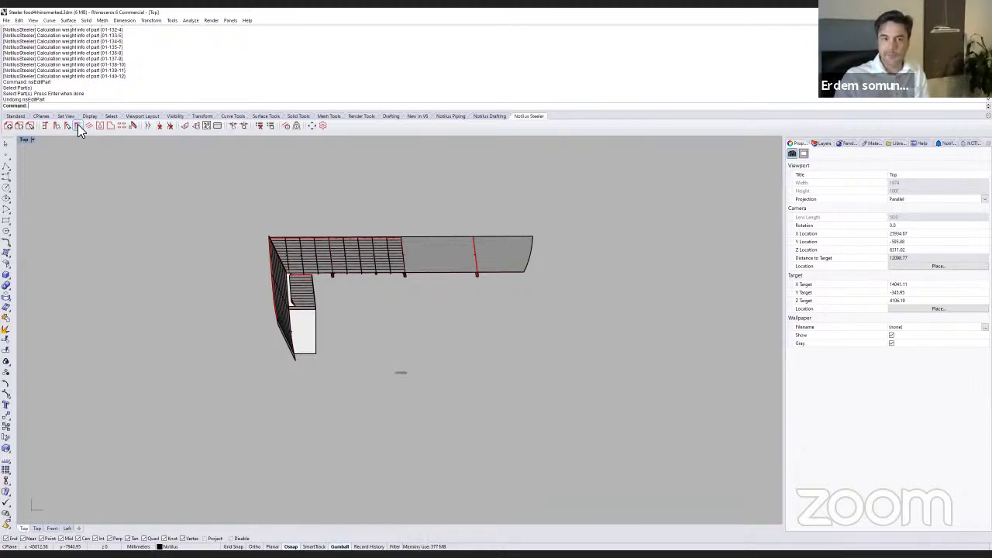
pyautogui.click(77, 125)
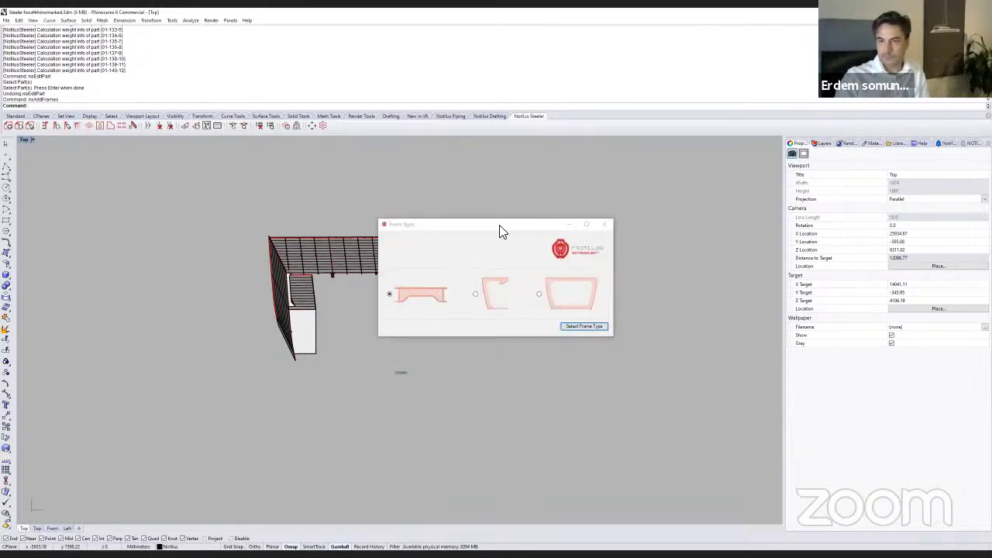
pyautogui.click(471, 210)
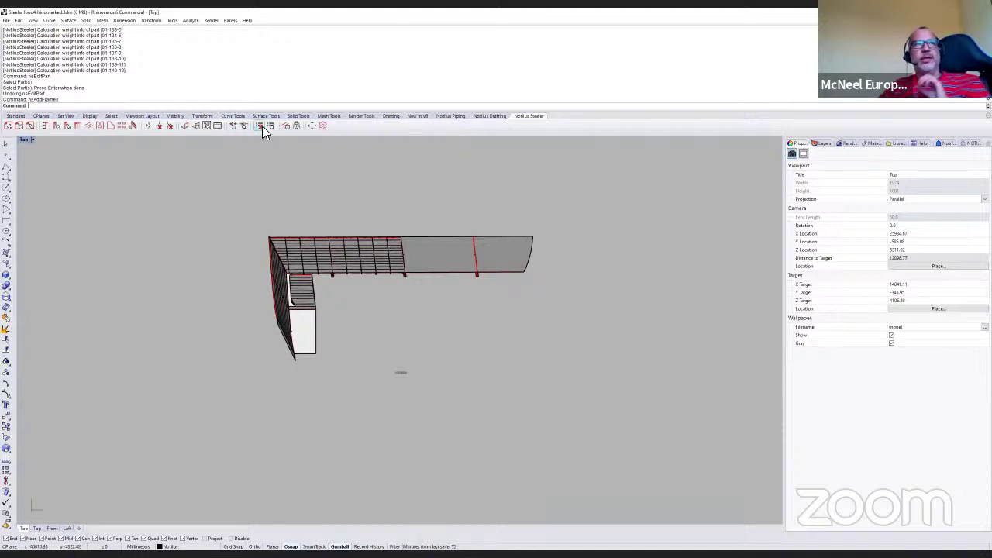
pyautogui.click(479, 116)
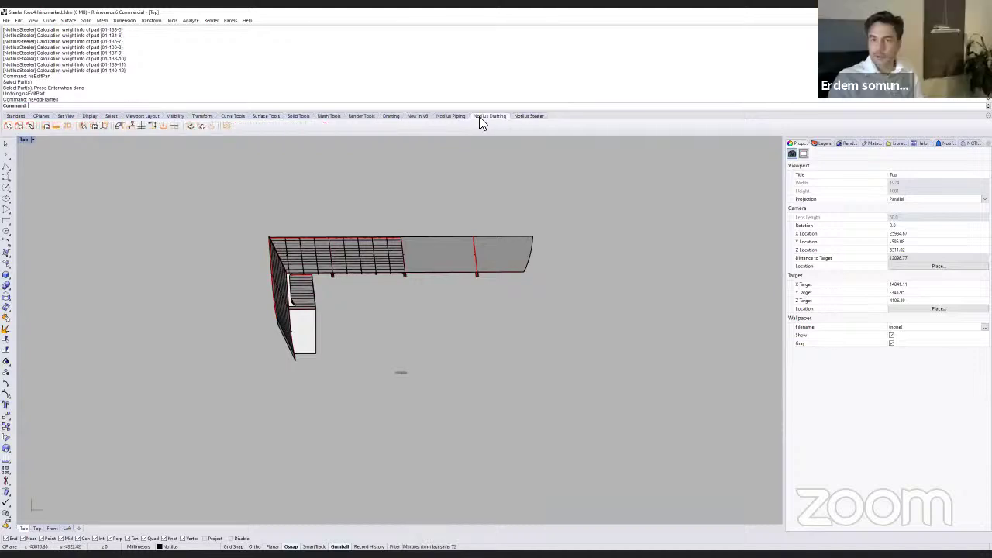
pyautogui.scroll(-3, 311, 210)
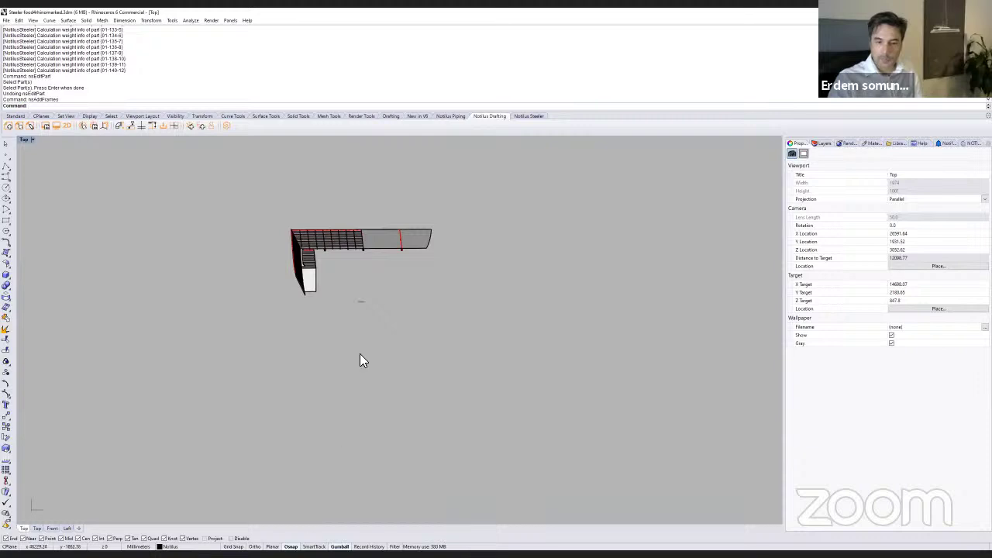
pyautogui.scroll(2, 341, 256)
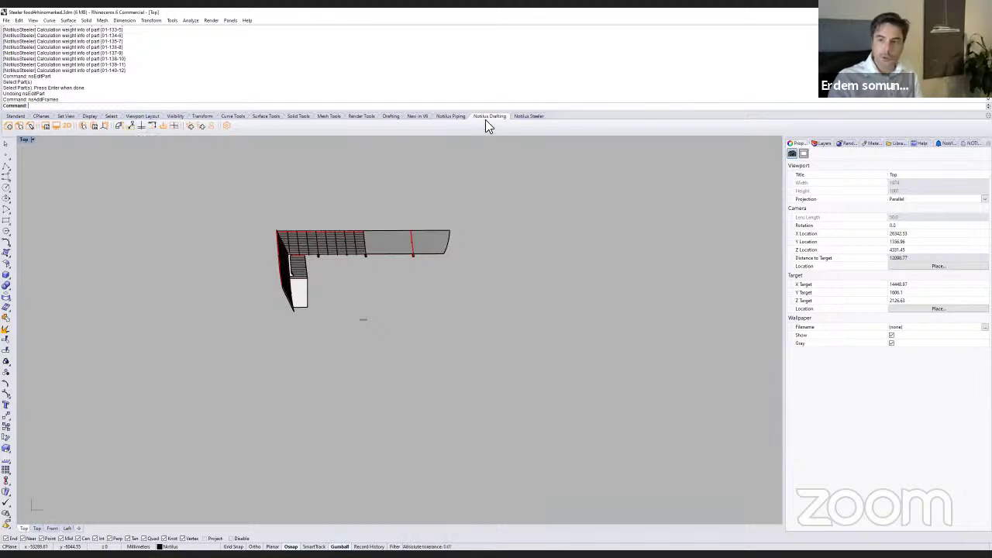
# Review the weight report of the structure's parts with its totals, and close the report
pyautogui.click(527, 116)
pyautogui.click(298, 126)
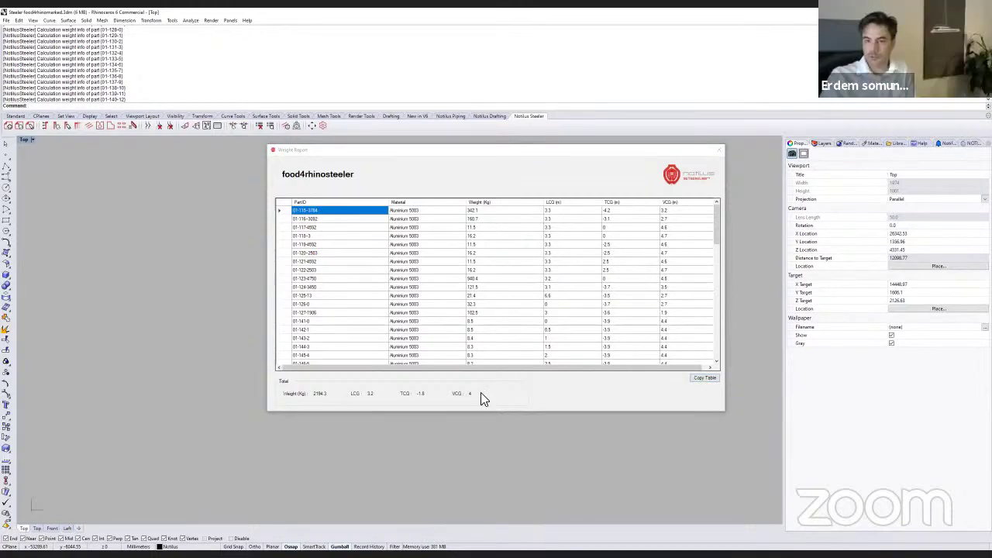
pyautogui.moveTo(372, 150); pyautogui.dragTo(163, 148)
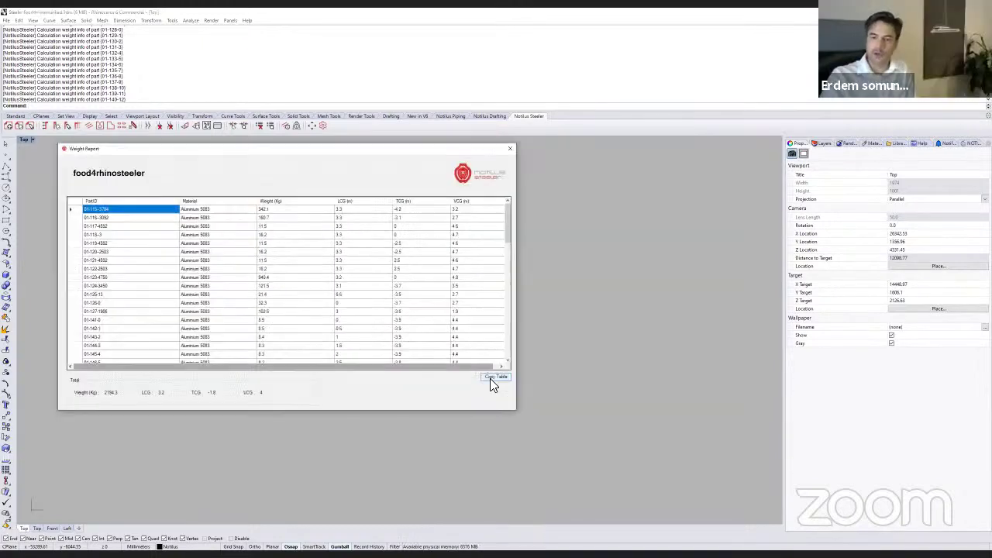
pyautogui.click(508, 149)
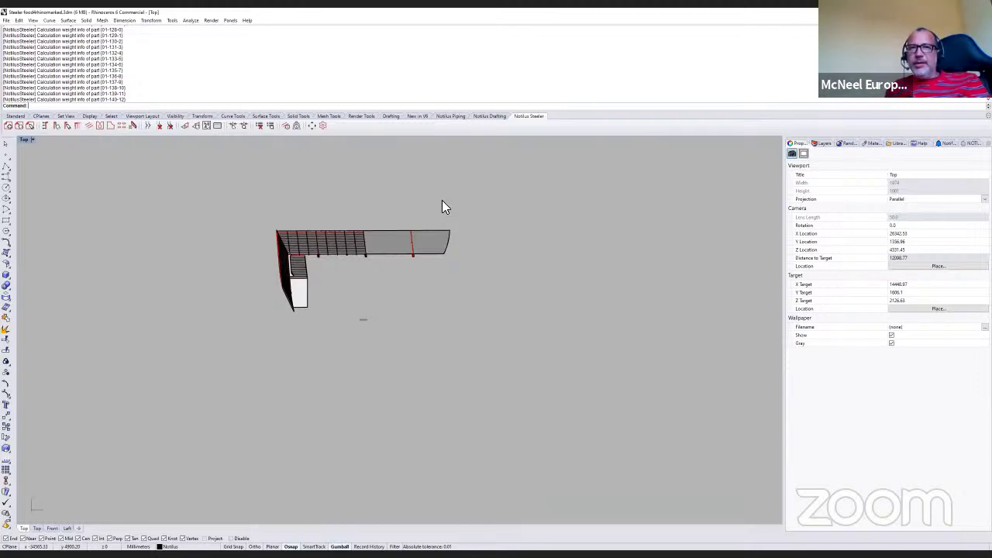
# Set the profile type of the first longitudinal deck stiffener beside the deep girder to FB-5x25 and update the part
pyautogui.scroll(2, 335, 248)
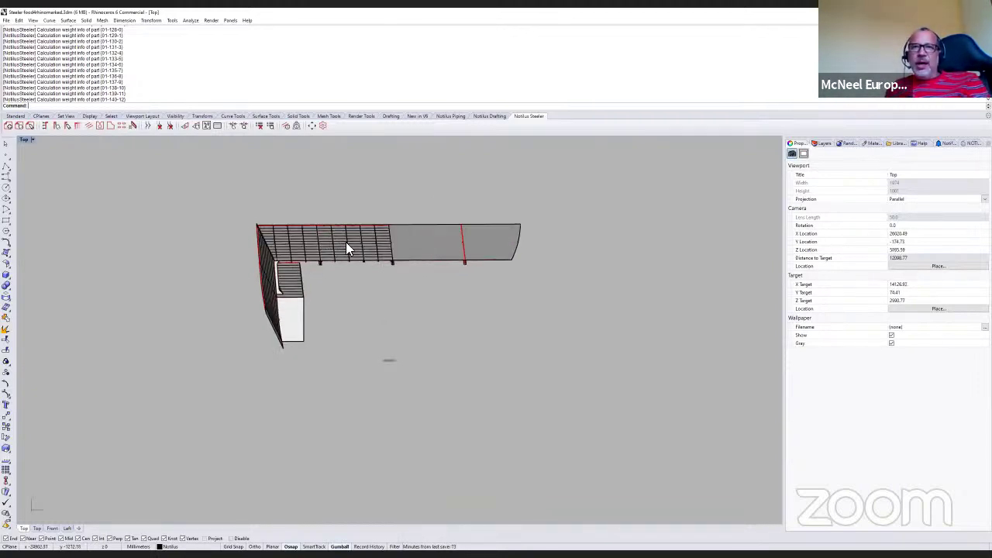
pyautogui.moveTo(301, 254); pyautogui.dragTo(270, 228, button='right')
pyautogui.scroll(-3, 327, 283)
pyautogui.scroll(5, 362, 290)
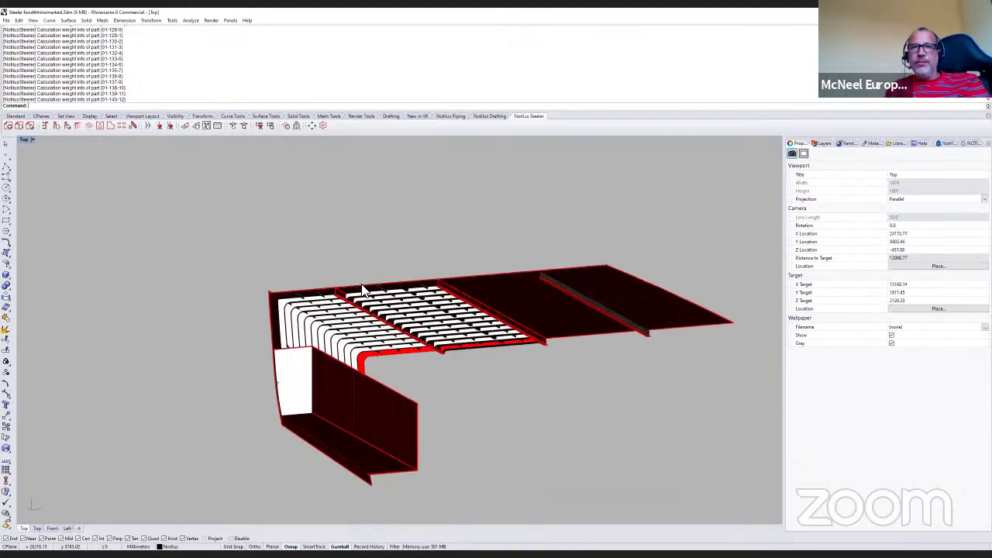
pyautogui.scroll(4, 362, 290)
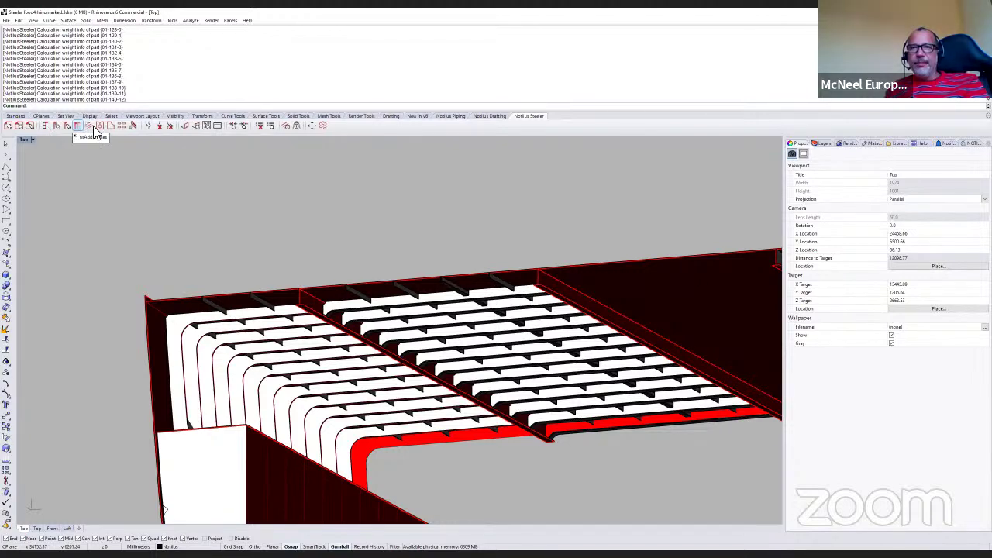
pyautogui.scroll(4, 403, 279)
pyautogui.click(391, 280)
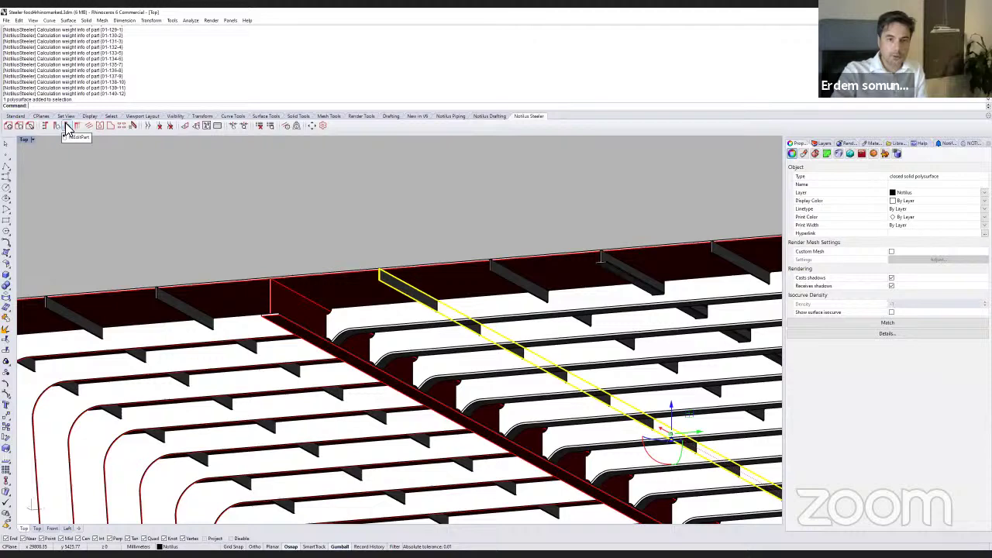
pyautogui.click(66, 125)
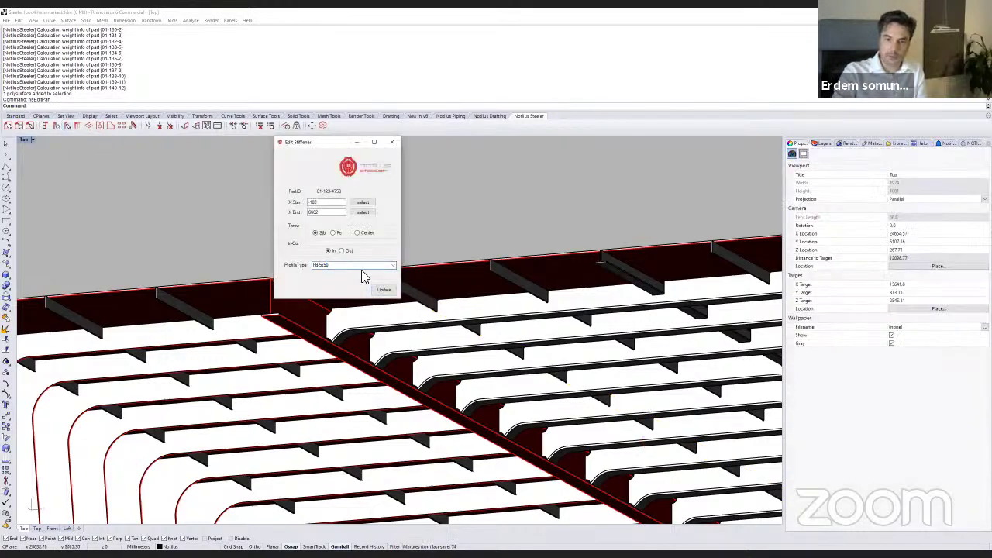
pyautogui.click(325, 265)
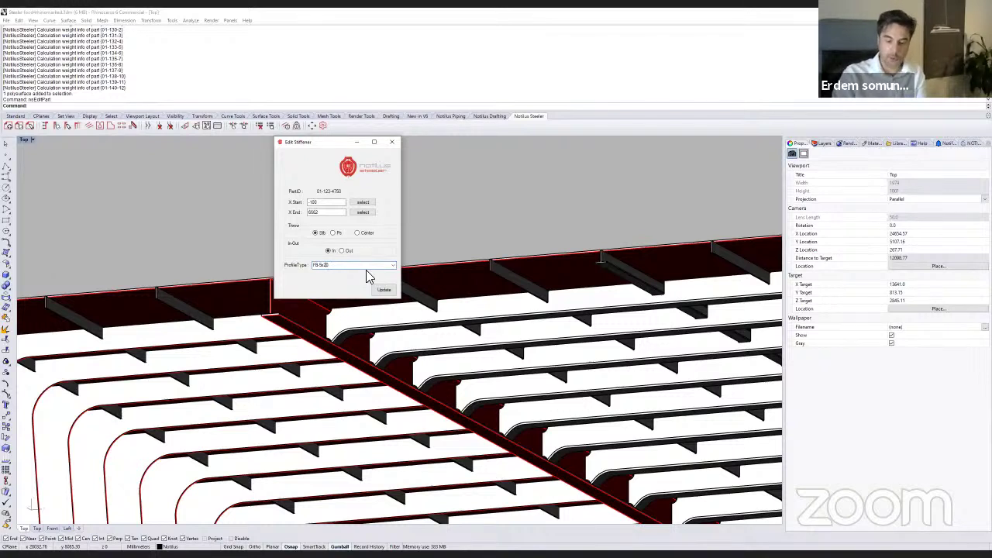
pyautogui.write('5')
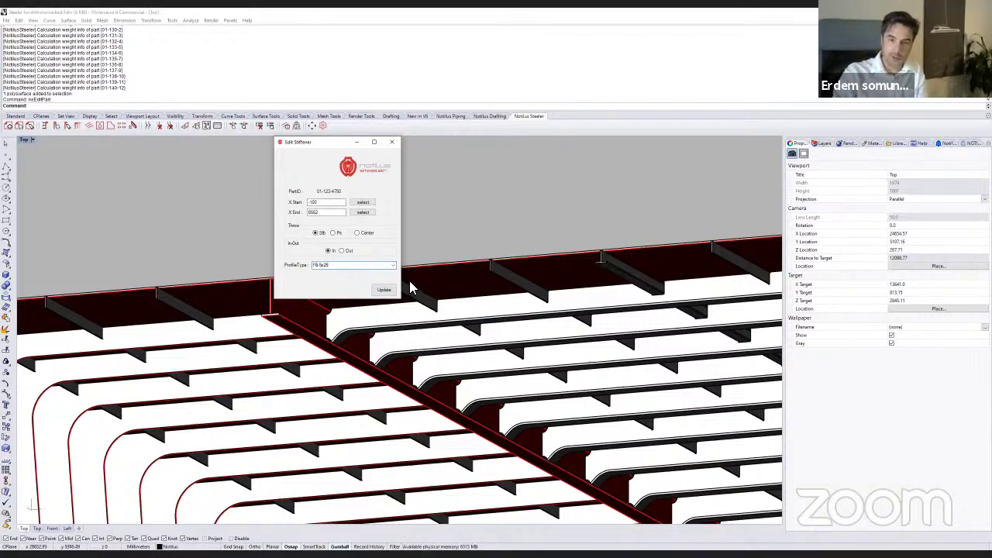
pyautogui.click(384, 291)
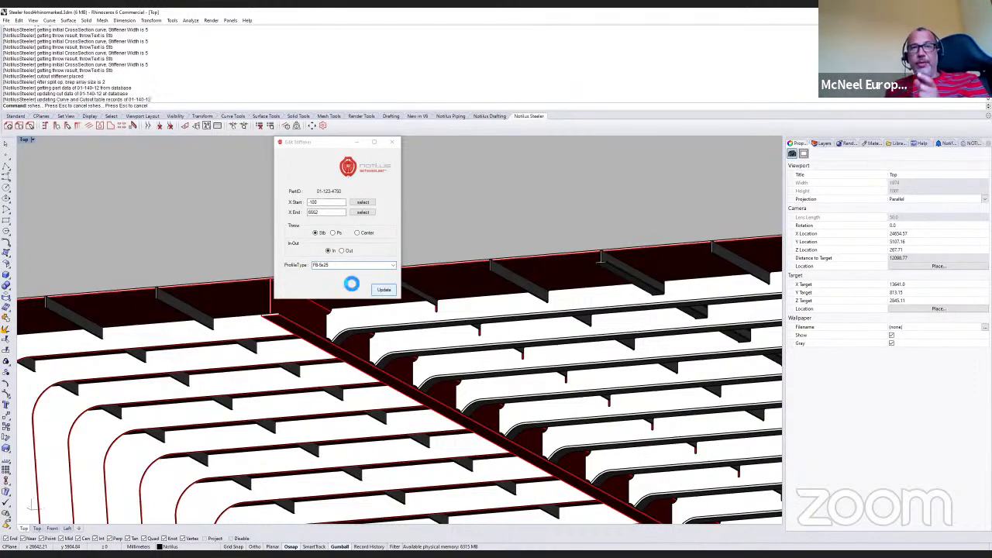
# Examine the updated deck stiffener up close and how it passes through the frame cutouts compared with its neighbours
pyautogui.scroll(4, 501, 305)
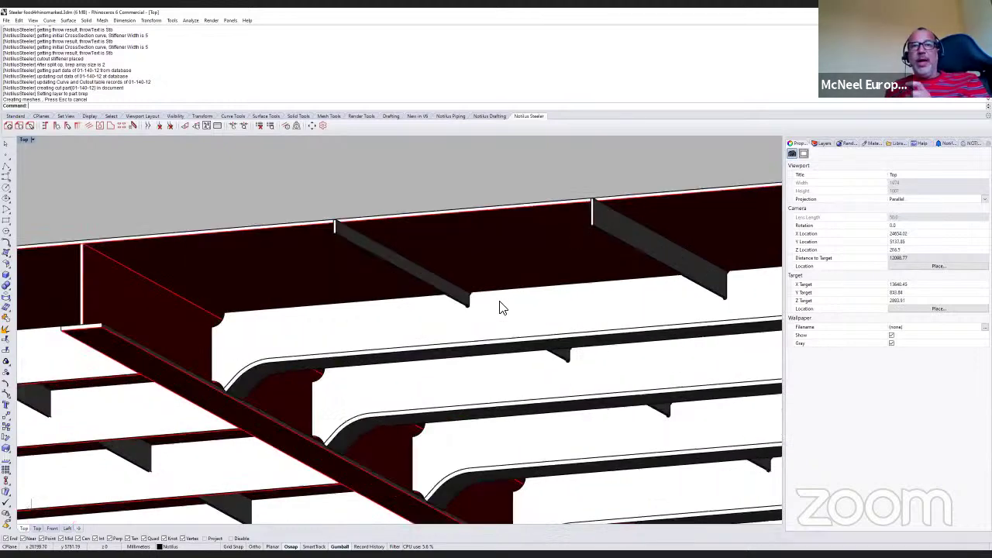
pyautogui.scroll(3, 534, 318)
pyautogui.click(436, 259)
pyautogui.scroll(-6, 333, 307)
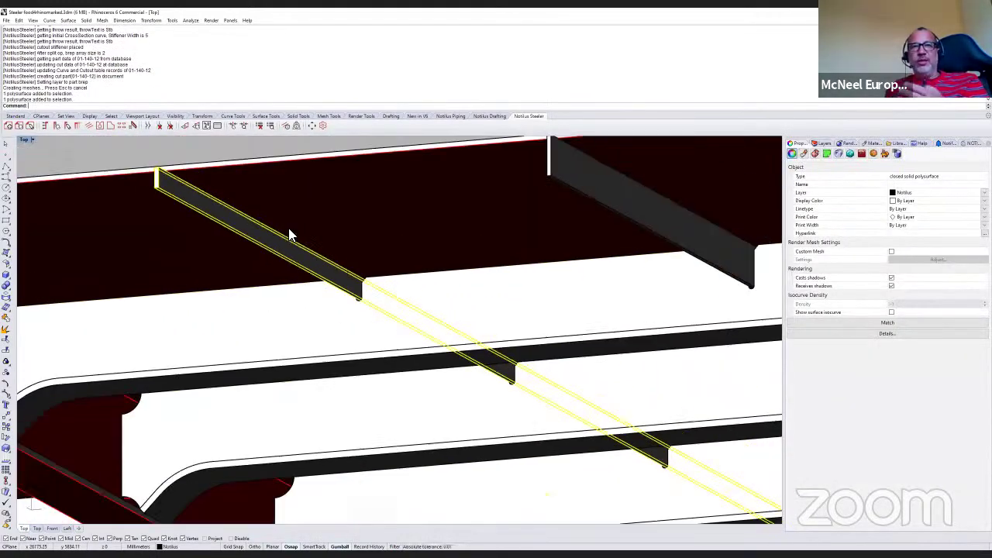
pyautogui.press('Escape')
pyautogui.scroll(-5, 289, 230)
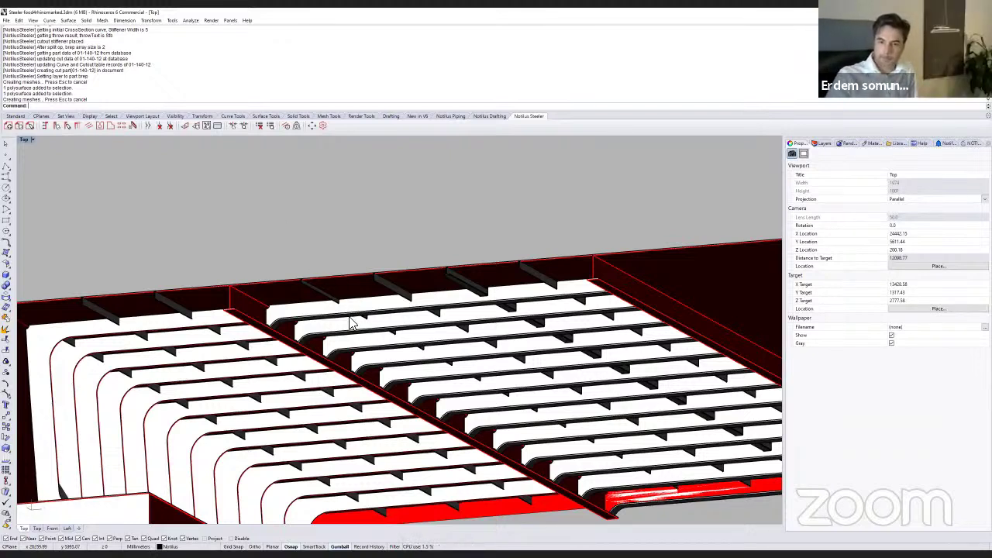
pyautogui.scroll(2, 353, 328)
pyautogui.scroll(2, 353, 327)
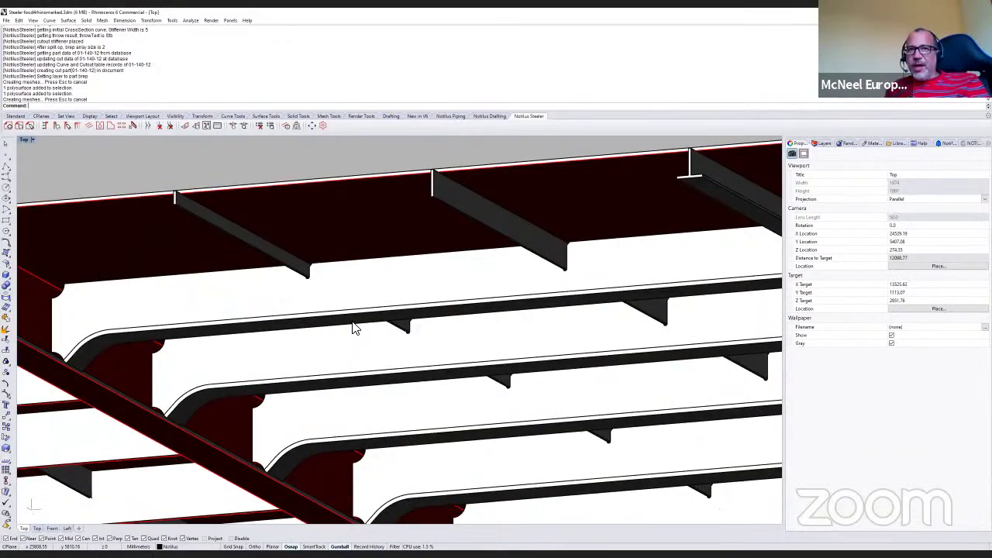